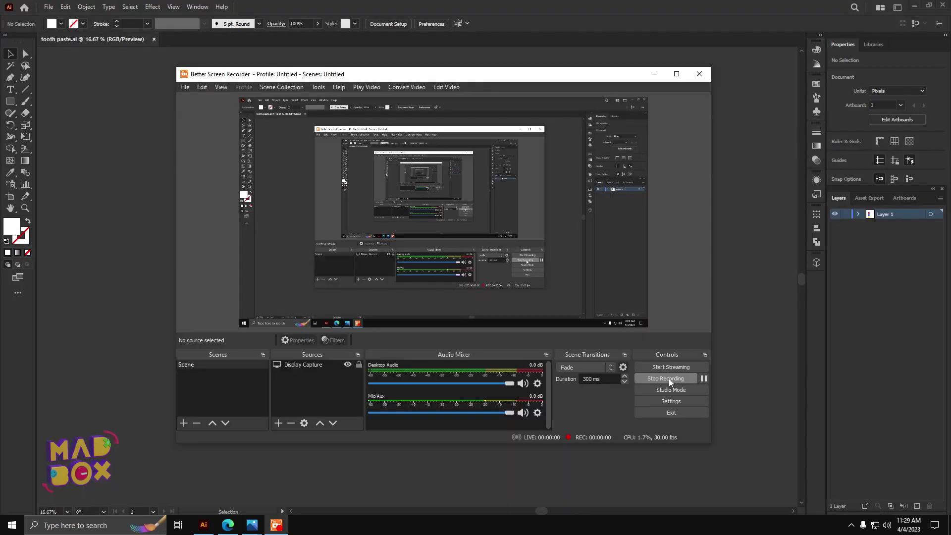
- Move the Tooth paste text higher on the artboard and tilt it at an angle
{"action": "left_click", "coordinate": [654, 74]}
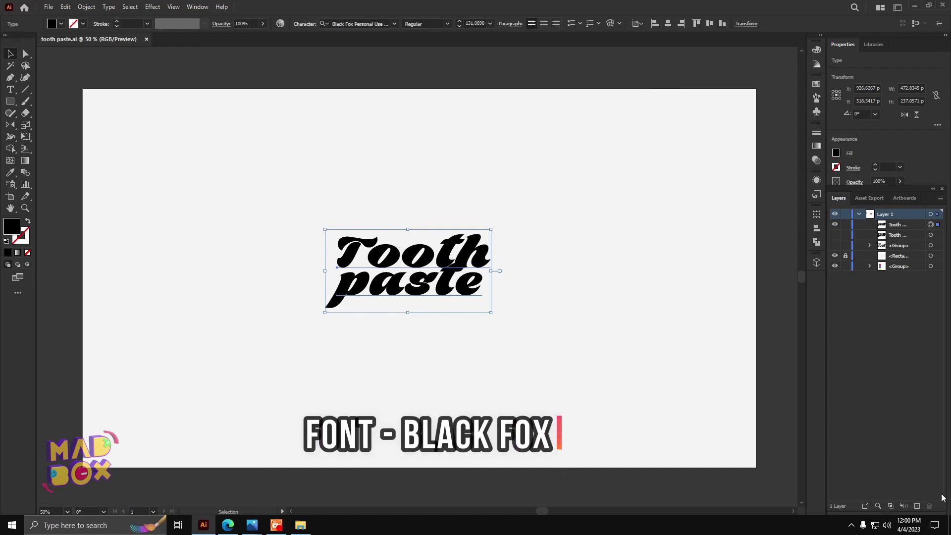
{"action": "left_click_drag", "start_coordinate": [480, 255], "coordinate": [480, 241]}
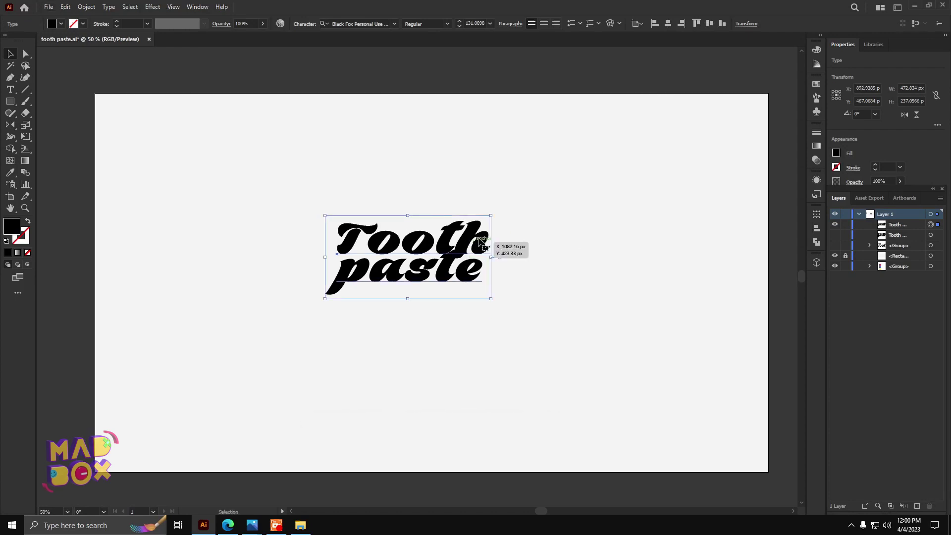
{"action": "left_click_drag", "start_coordinate": [494, 210], "coordinate": [486, 206]}
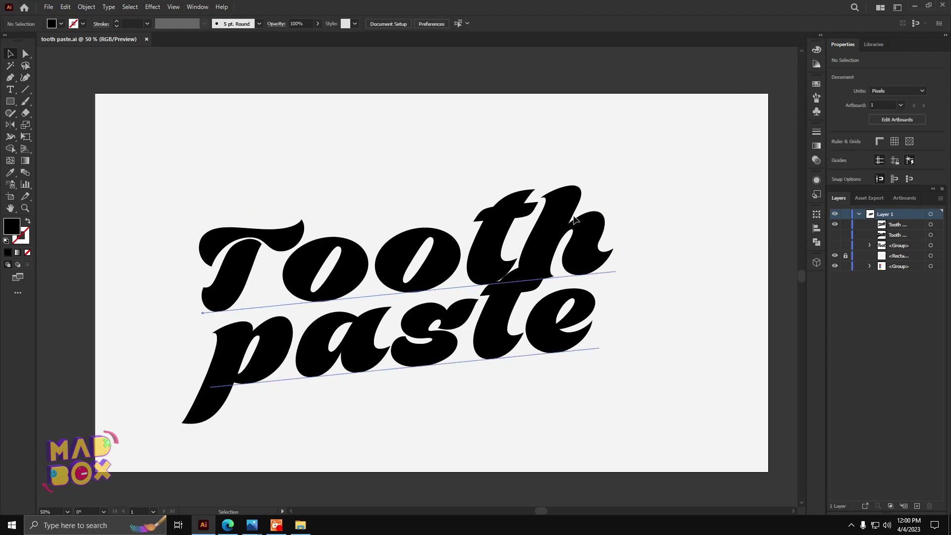
- Raise the Tooth paste leading to 271 pt in the Character panel
{"action": "left_click", "coordinate": [574, 219]}
{"action": "key", "text": "ctrl+t"}
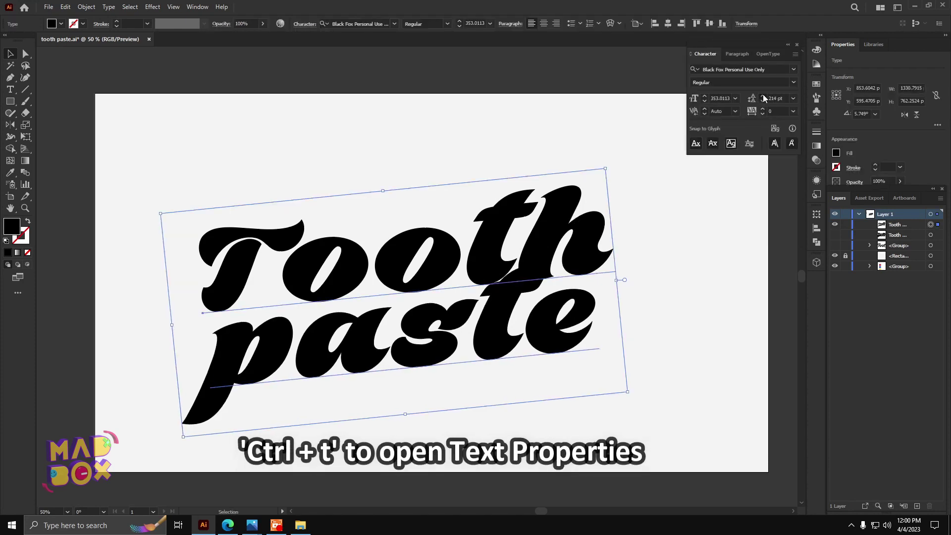
{"action": "left_click", "coordinate": [763, 97]}
{"action": "left_click", "coordinate": [763, 96]}
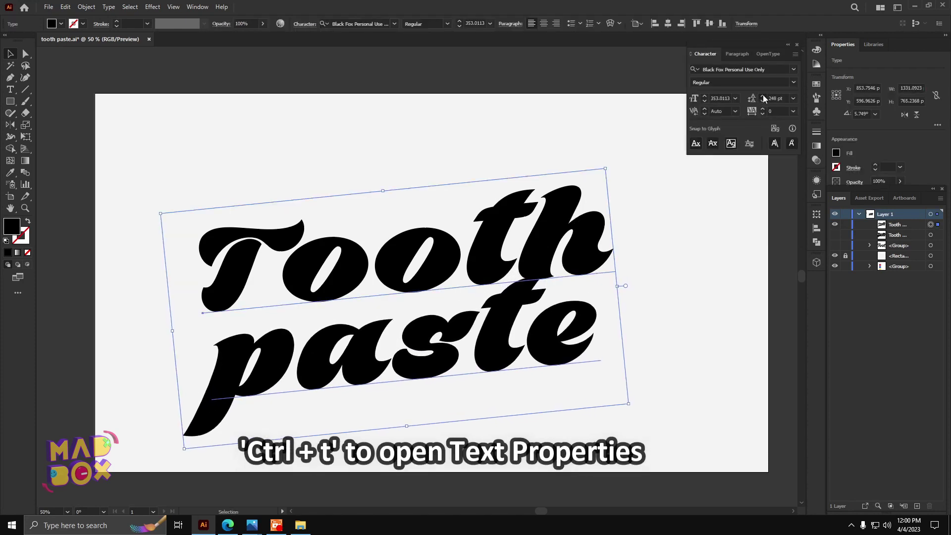
{"action": "left_click", "coordinate": [763, 98]}
{"action": "key", "text": "ctrl+shift+a"}
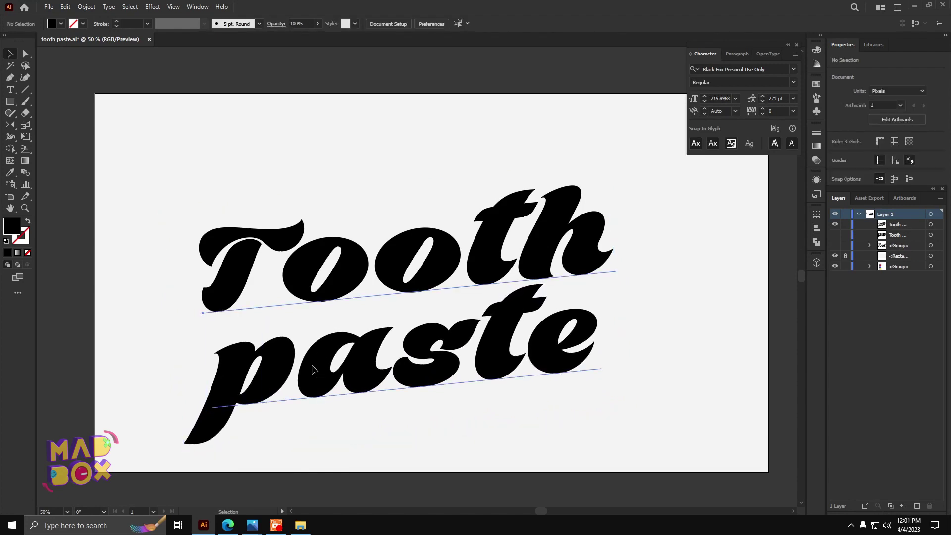
- Adjust the spacing before 'paste' so it shifts beneath 'Tooth'
{"action": "left_click", "coordinate": [223, 378]}
{"action": "double_click", "coordinate": [223, 378]}
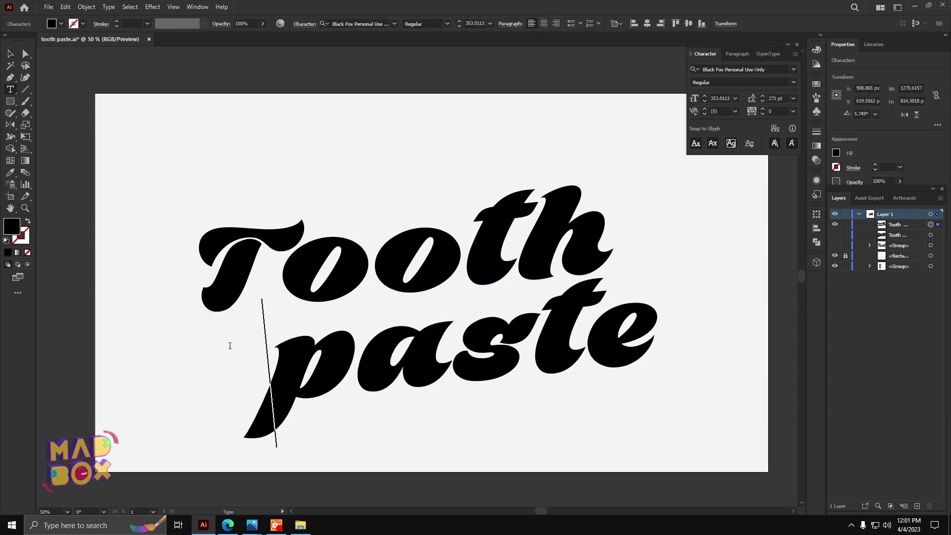
{"action": "key", "text": "BackSpace"}
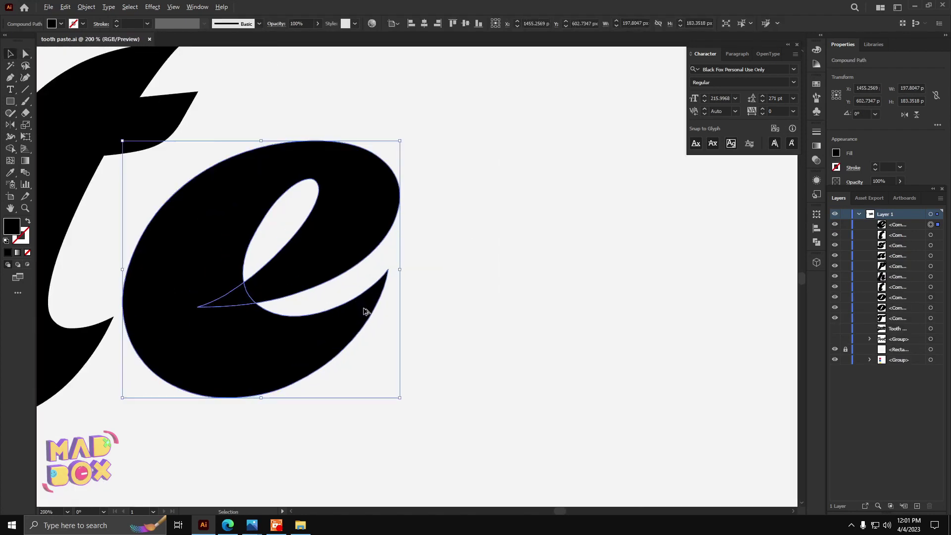
- Simplify the outlined letter e down to 8 points
{"action": "right_click", "coordinate": [364, 310]}
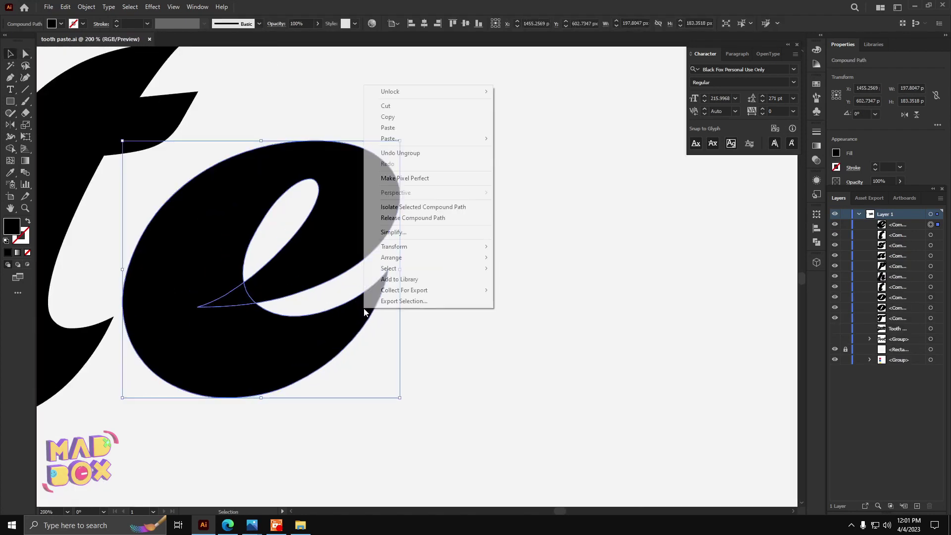
{"action": "left_click", "coordinate": [399, 232]}
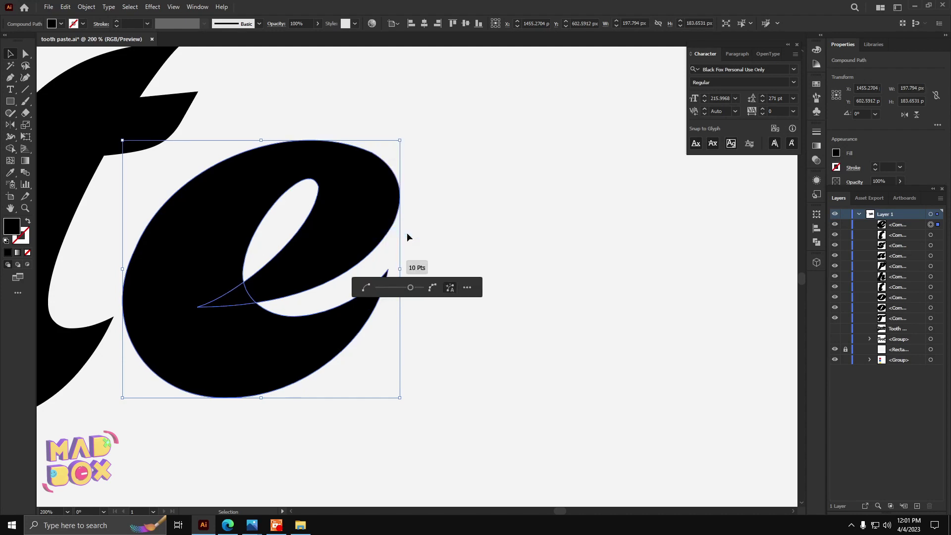
{"action": "left_click_drag", "start_coordinate": [411, 290], "coordinate": [405, 292]}
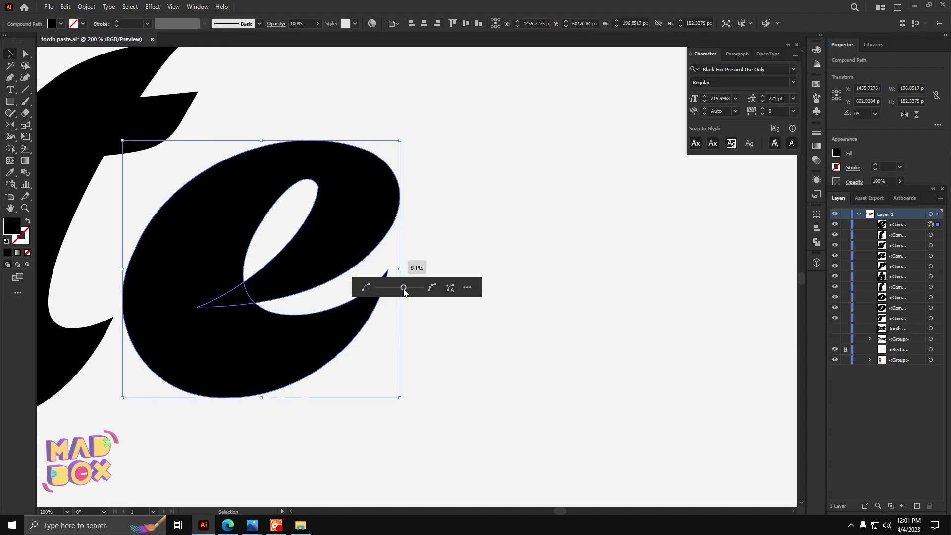
{"action": "left_click", "coordinate": [406, 296]}
- Drag the e's tail anchor and handles into a longer rightward swoosh
{"action": "left_click", "coordinate": [365, 308]}
{"action": "key", "text": "a"}
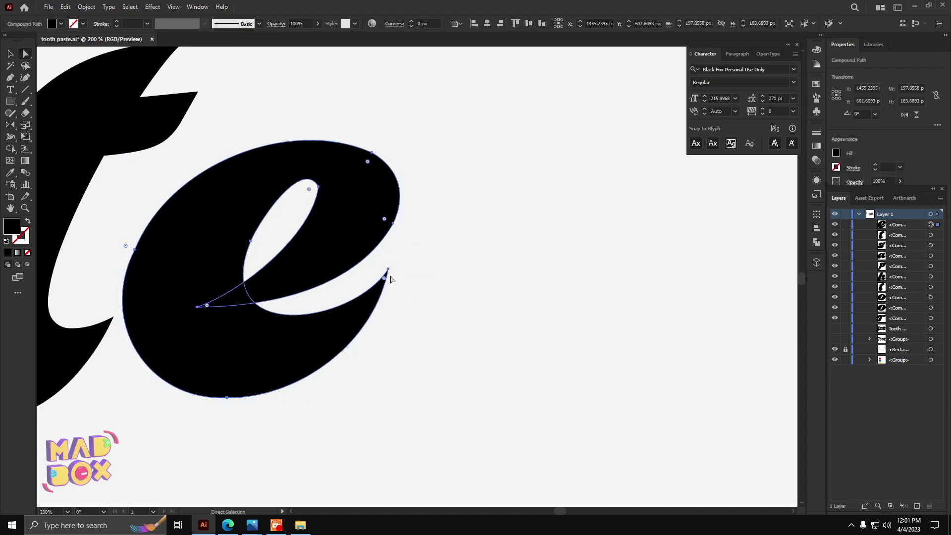
{"action": "left_click_drag", "start_coordinate": [389, 273], "coordinate": [432, 266]}
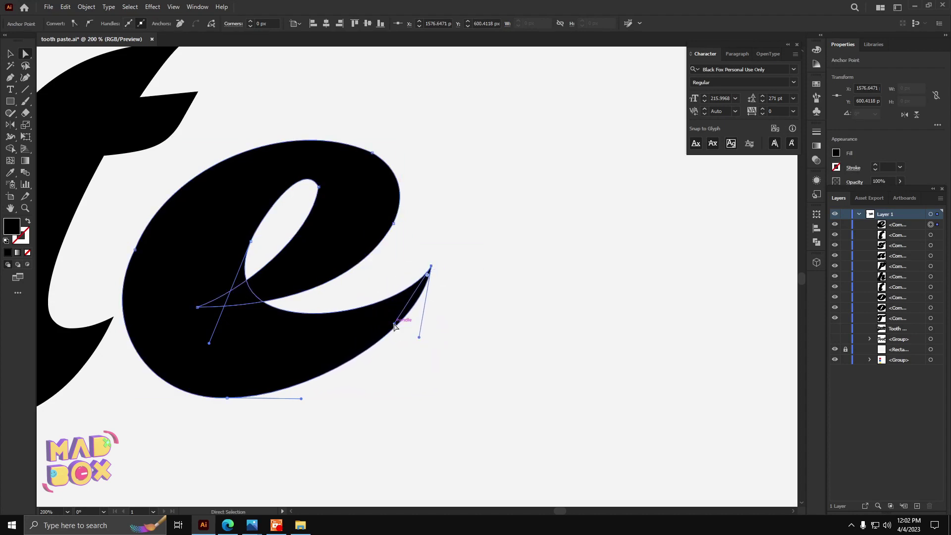
{"action": "mouse_move", "coordinate": [395, 325]}
{"action": "left_mouse_down"}
{"action": "mouse_move", "coordinate": [382, 316]}
{"action": "mouse_move", "coordinate": [395, 348]}
{"action": "mouse_move", "coordinate": [399, 328]}
{"action": "left_mouse_up"}
{"action": "left_click", "coordinate": [395, 340]}
{"action": "mouse_move", "coordinate": [432, 267]}
{"action": "left_mouse_down"}
{"action": "mouse_move", "coordinate": [517, 262]}
{"action": "mouse_move", "coordinate": [508, 258]}
{"action": "left_mouse_up"}
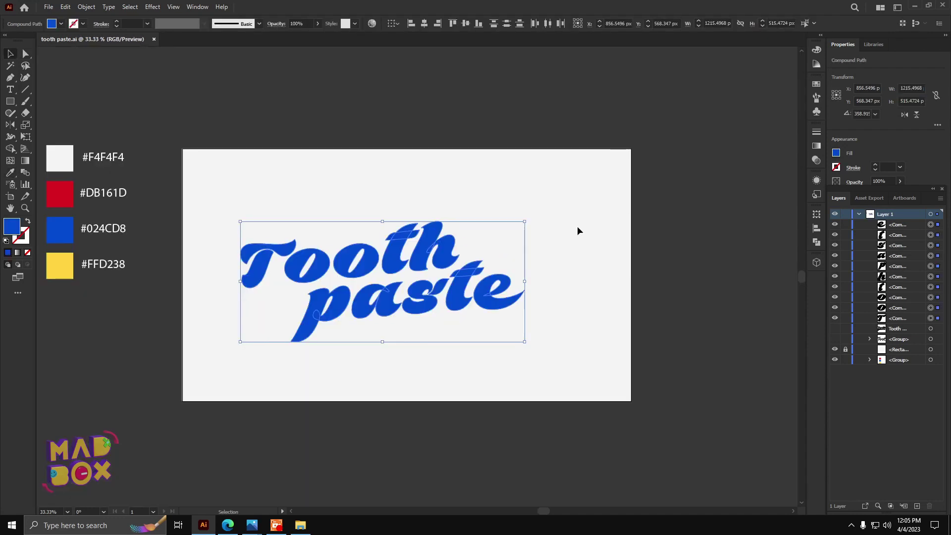
- Unite the overlapping letter pieces into single shapes with Pathfinder
{"action": "left_click", "coordinate": [578, 228]}
{"action": "scroll", "coordinate": [520, 287], "scroll_direction": "up", "scroll_amount": 1}
{"action": "scroll", "coordinate": [520, 287], "scroll_direction": "up", "scroll_amount": 1}
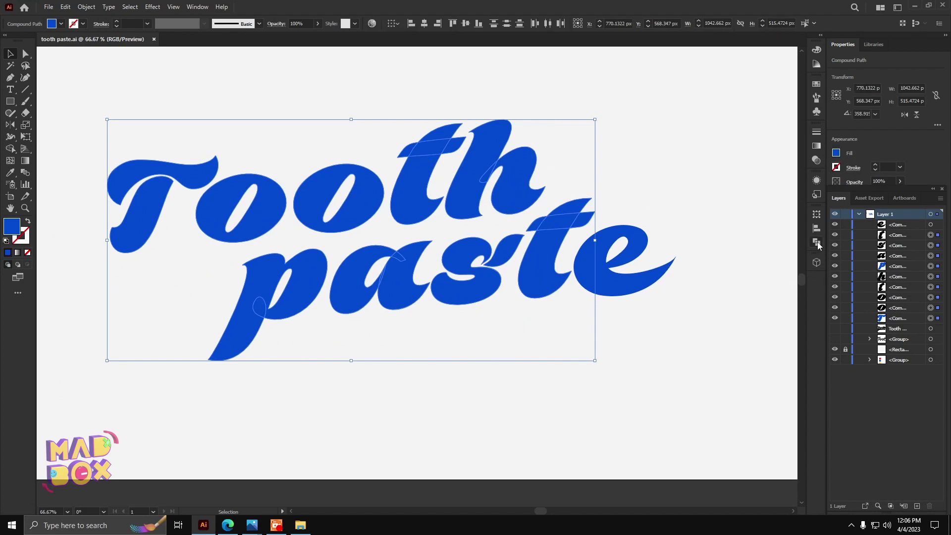
{"action": "left_click", "coordinate": [817, 243]}
{"action": "left_click", "coordinate": [702, 237]}
{"action": "left_click", "coordinate": [429, 382]}
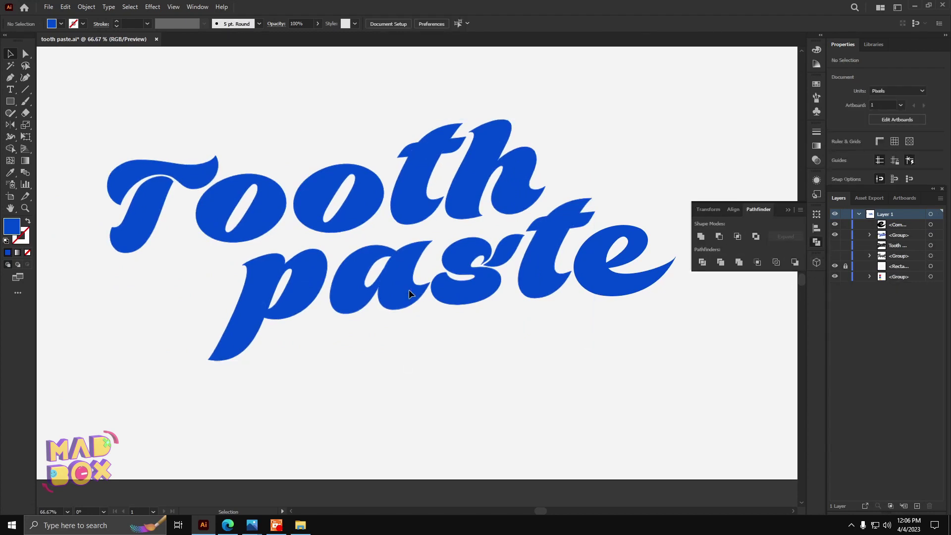
- Select the e pieces and the lettering group, then bring up its context menu
{"action": "left_click_drag", "start_coordinate": [609, 277], "coordinate": [590, 332]}
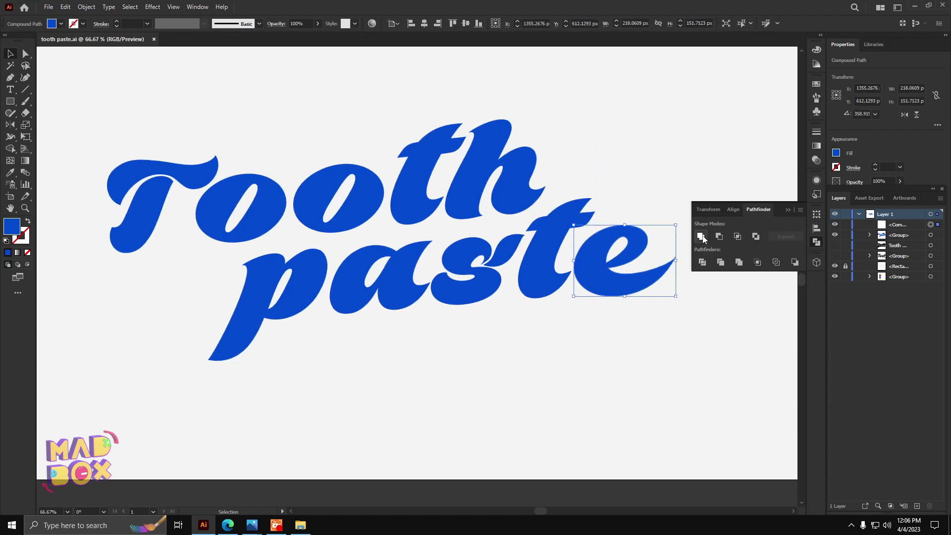
{"action": "left_click", "coordinate": [425, 187]}
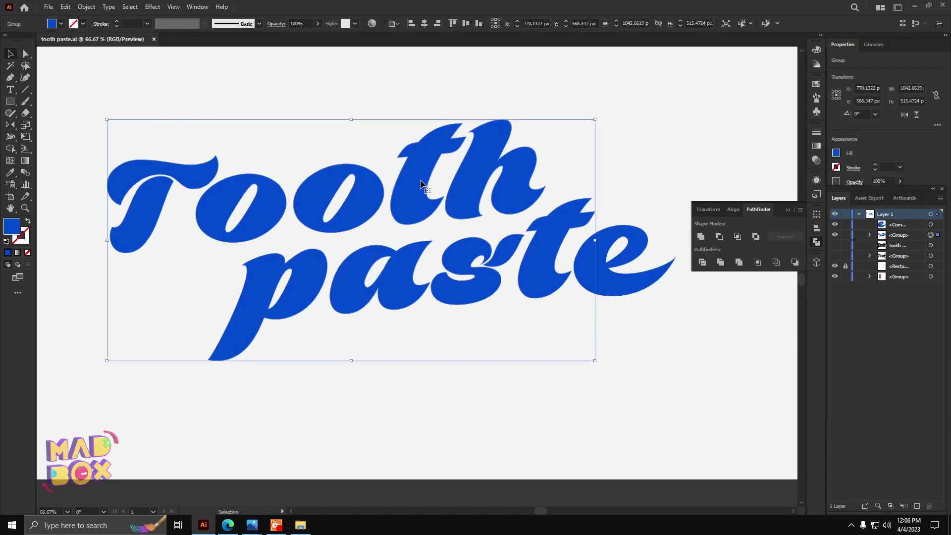
{"action": "right_click", "coordinate": [373, 198]}
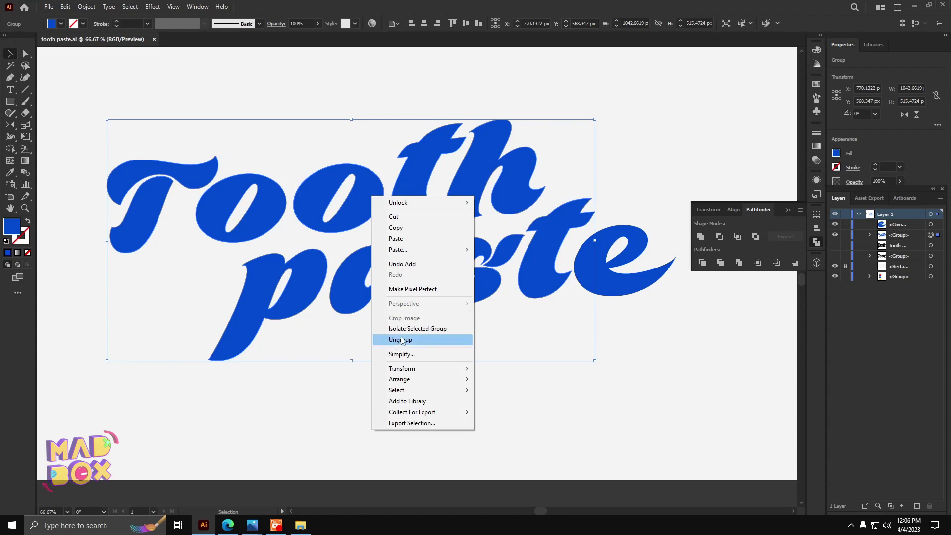
- Ungroup the lettering and start a tube-profile outline with the Pen tool
{"action": "left_click", "coordinate": [402, 340]}
{"action": "key", "text": "ctrl+minus"}
{"action": "key", "text": "p"}
{"action": "left_click_drag", "start_coordinate": [555, 161], "coordinate": [558, 170]}
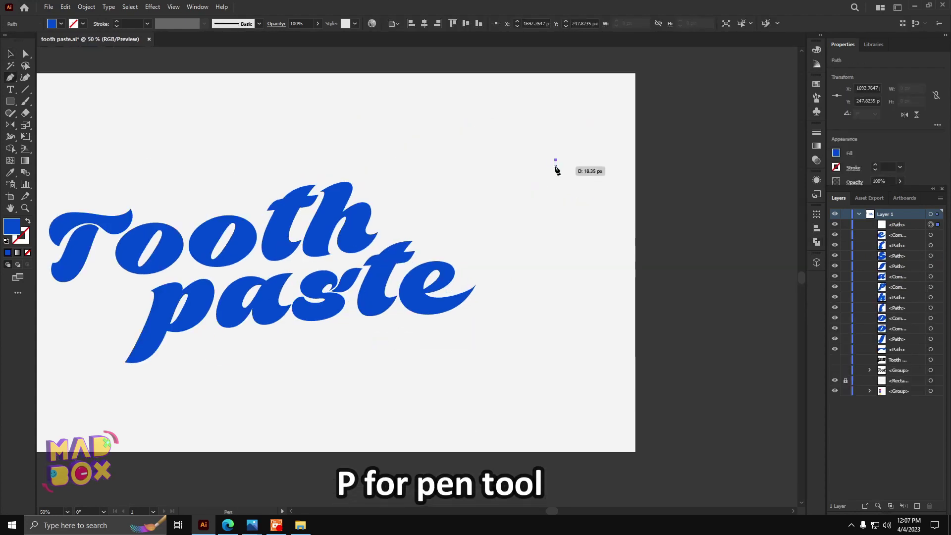
{"action": "scroll", "coordinate": [558, 170], "scroll_direction": "up", "scroll_amount": 2}
{"action": "scroll", "coordinate": [561, 168], "scroll_direction": "down", "scroll_amount": 2}
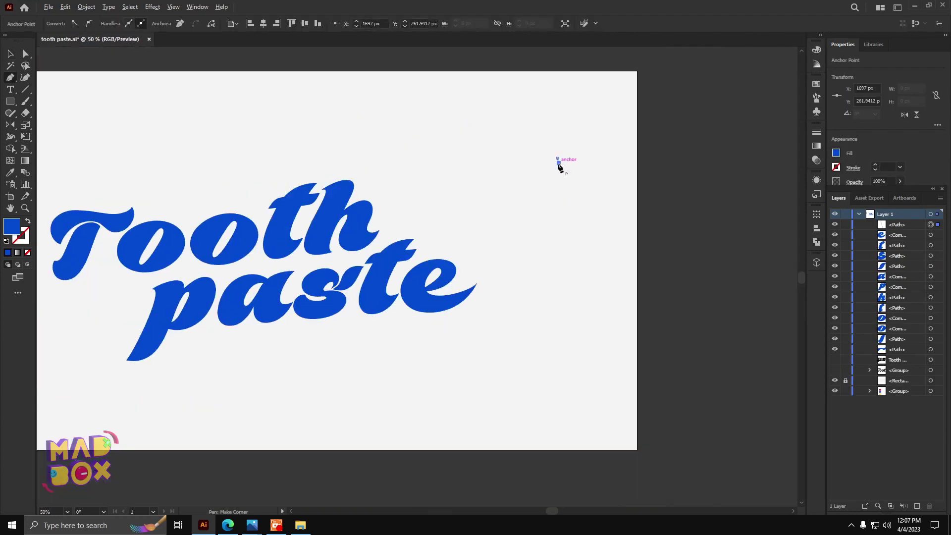
{"action": "scroll", "coordinate": [559, 165], "scroll_direction": "up", "scroll_amount": 1}
{"action": "scroll", "coordinate": [595, 202], "scroll_direction": "down", "scroll_amount": 1}
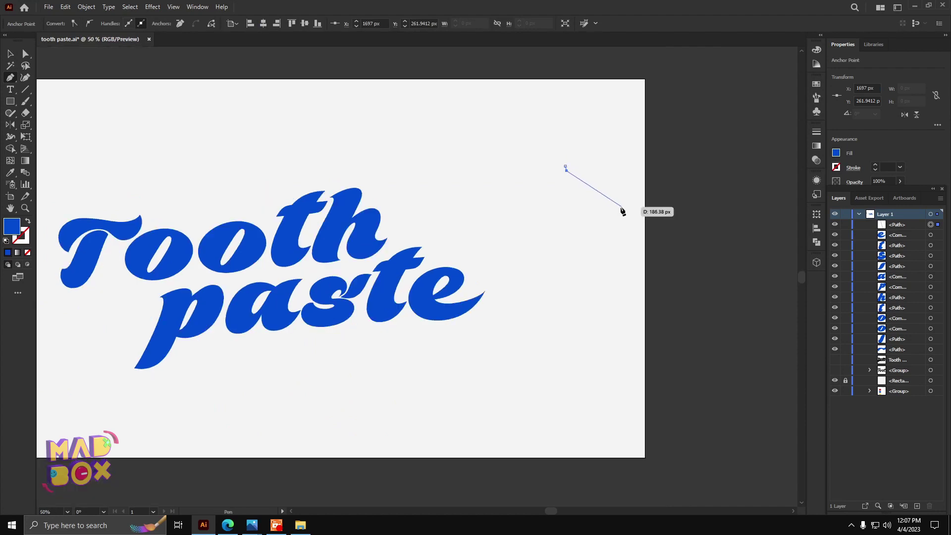
{"action": "left_click_drag", "start_coordinate": [619, 206], "coordinate": [782, 208]}
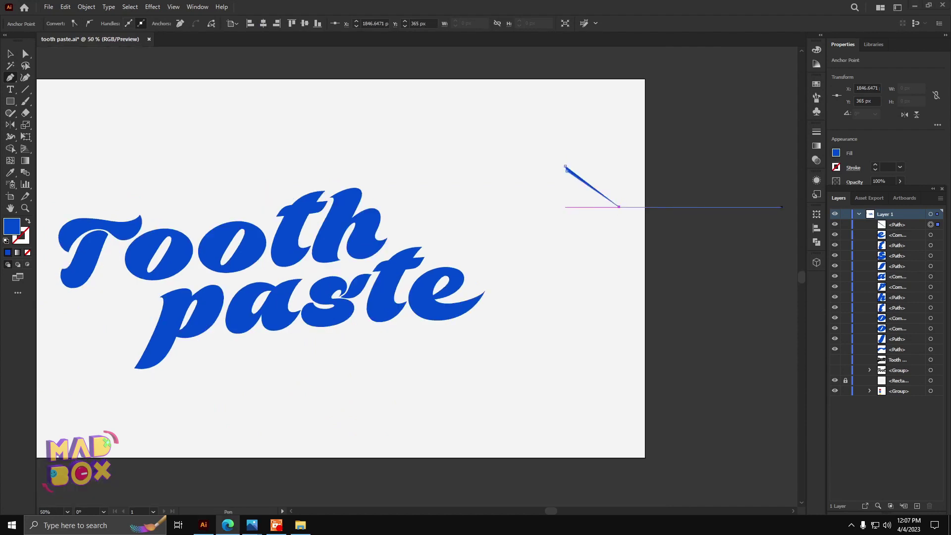
{"action": "left_click", "coordinate": [620, 207]}
- Complete the closed tube profile with its lower right and bottom-left corners
{"action": "scroll", "coordinate": [614, 213], "scroll_direction": "up", "scroll_amount": 2}
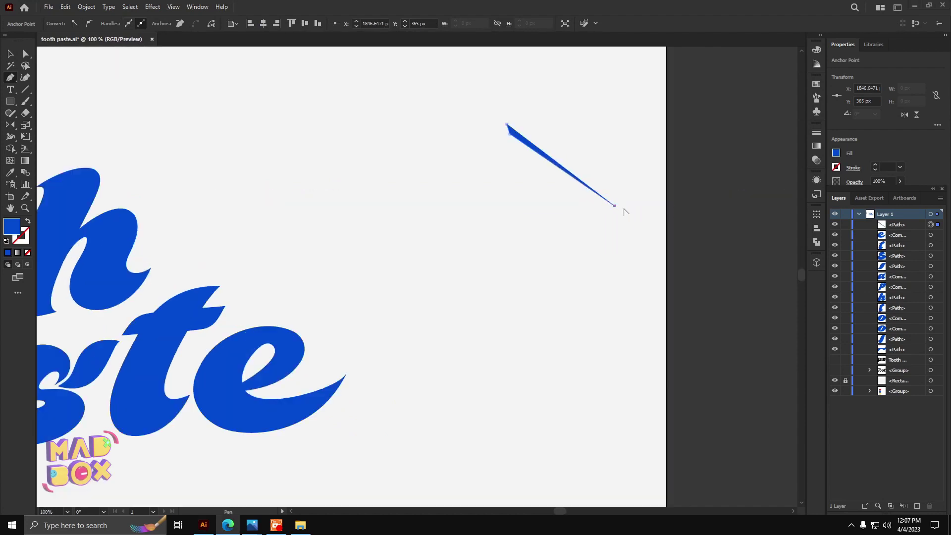
{"action": "scroll", "coordinate": [619, 211], "scroll_direction": "up", "scroll_amount": 2}
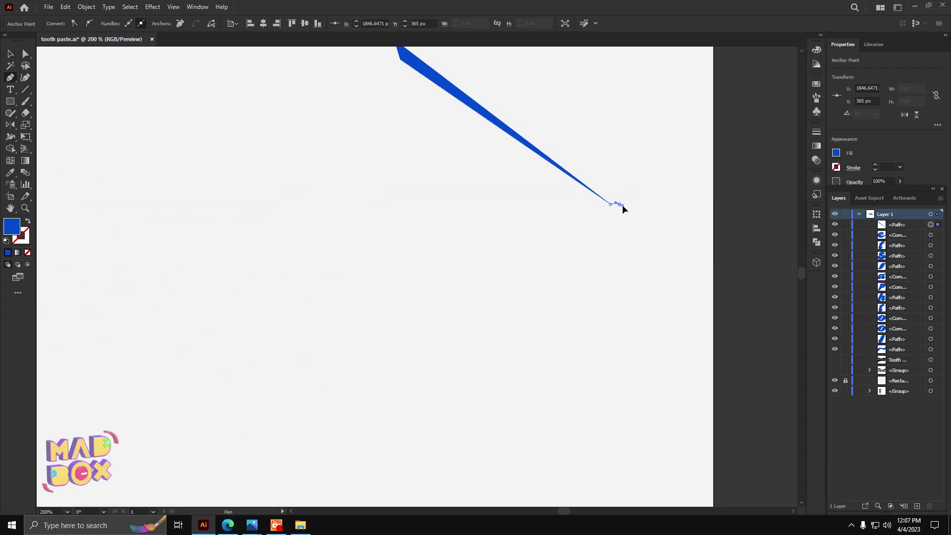
{"action": "left_click", "coordinate": [623, 204]}
{"action": "scroll", "coordinate": [622, 205], "scroll_direction": "down", "scroll_amount": 3}
{"action": "scroll", "coordinate": [623, 316], "scroll_direction": "down", "scroll_amount": 2}
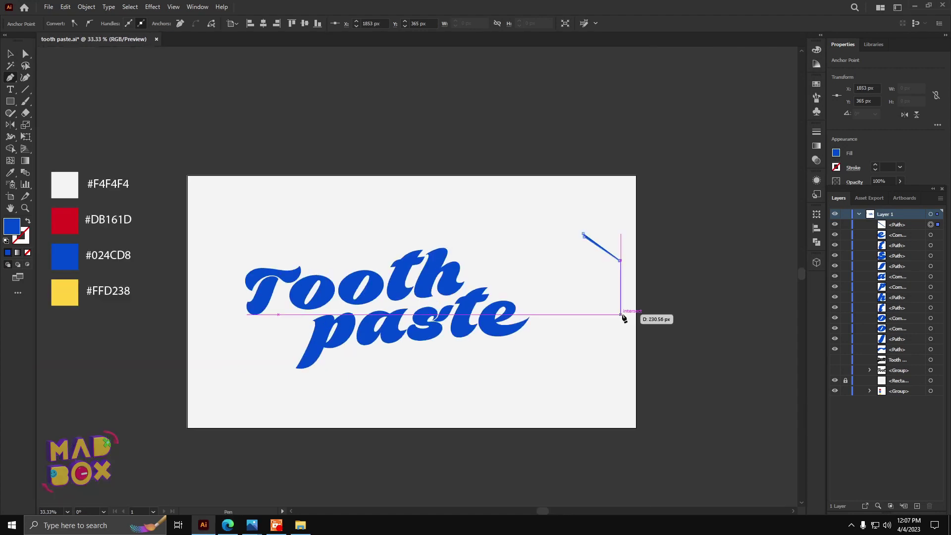
{"action": "left_click", "coordinate": [621, 361]}
{"action": "left_click", "coordinate": [573, 364]}
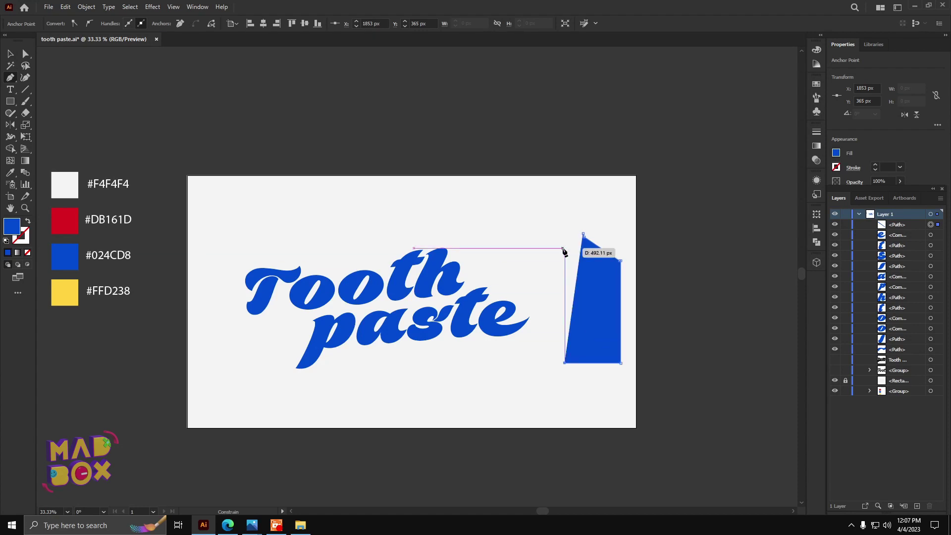
{"action": "left_click", "coordinate": [584, 234]}
- Straighten the profile's left side and align its top corners
{"action": "scroll", "coordinate": [570, 234], "scroll_direction": "up", "scroll_amount": 2}
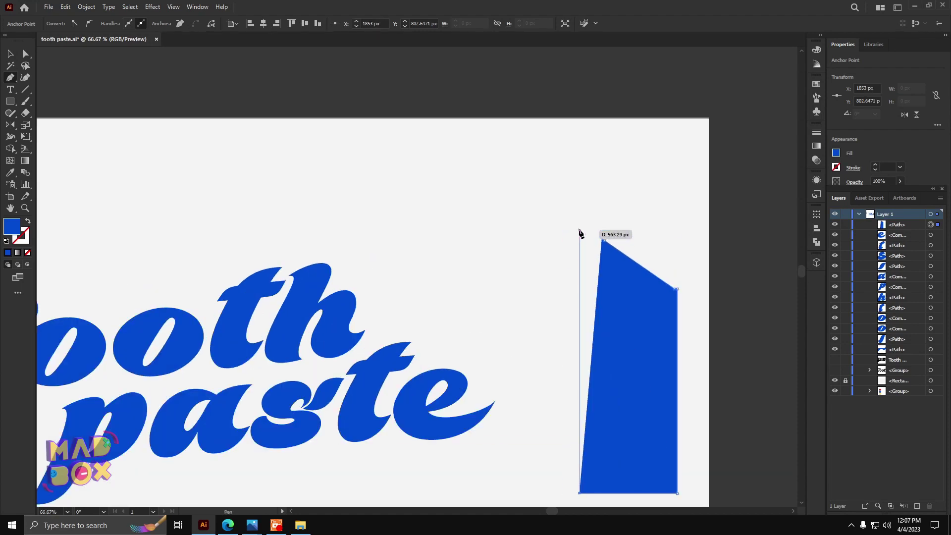
{"action": "left_click_drag", "start_coordinate": [580, 493], "coordinate": [588, 493]}
{"action": "left_click_drag", "start_coordinate": [580, 234], "coordinate": [613, 235]}
{"action": "scroll", "coordinate": [613, 235], "scroll_direction": "up", "scroll_amount": 2}
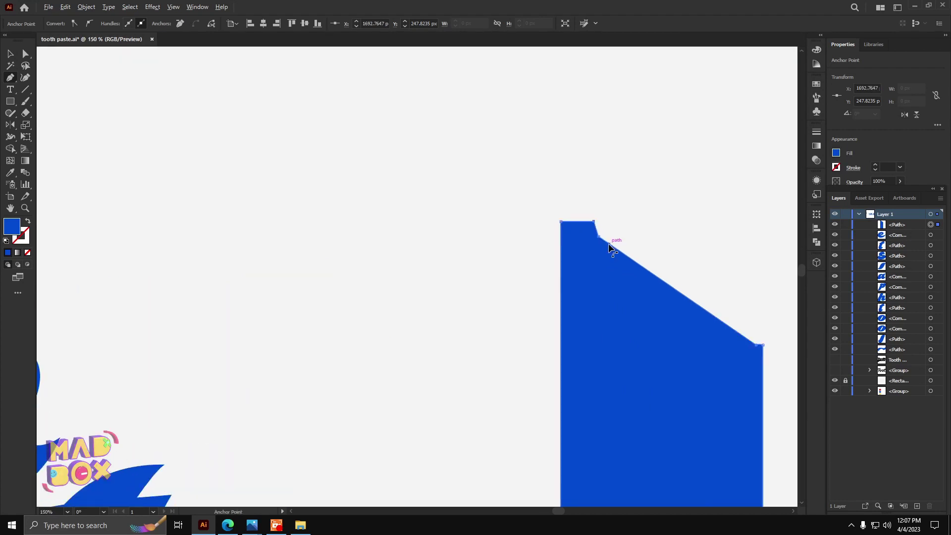
{"action": "scroll", "coordinate": [600, 247], "scroll_direction": "down", "scroll_amount": 2}
{"action": "scroll", "coordinate": [593, 271], "scroll_direction": "up", "scroll_amount": 2}
{"action": "scroll", "coordinate": [593, 271], "scroll_direction": "up", "scroll_amount": 2}
{"action": "left_click", "coordinate": [629, 278]}
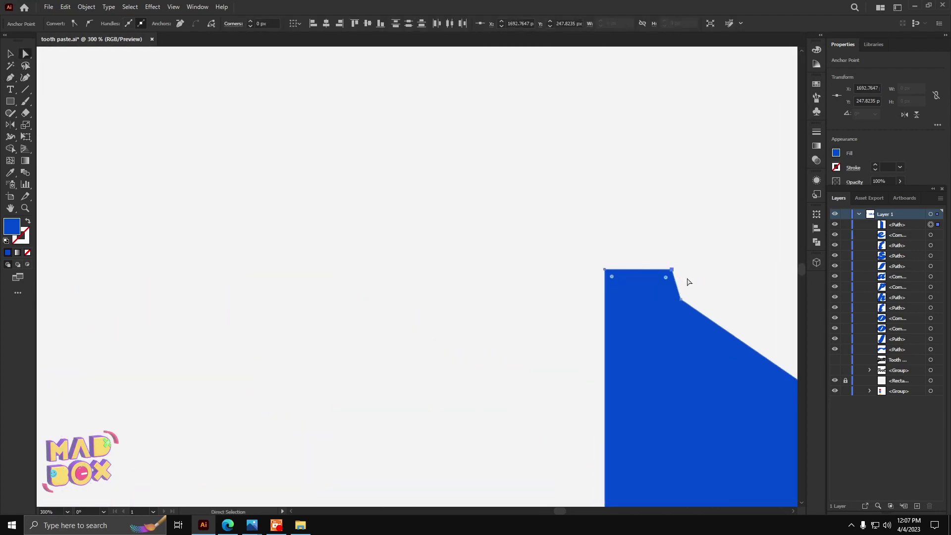
{"action": "key", "text": "Down"}
{"action": "scroll", "coordinate": [630, 283], "scroll_direction": "down", "scroll_amount": 5, "text": "alt"}
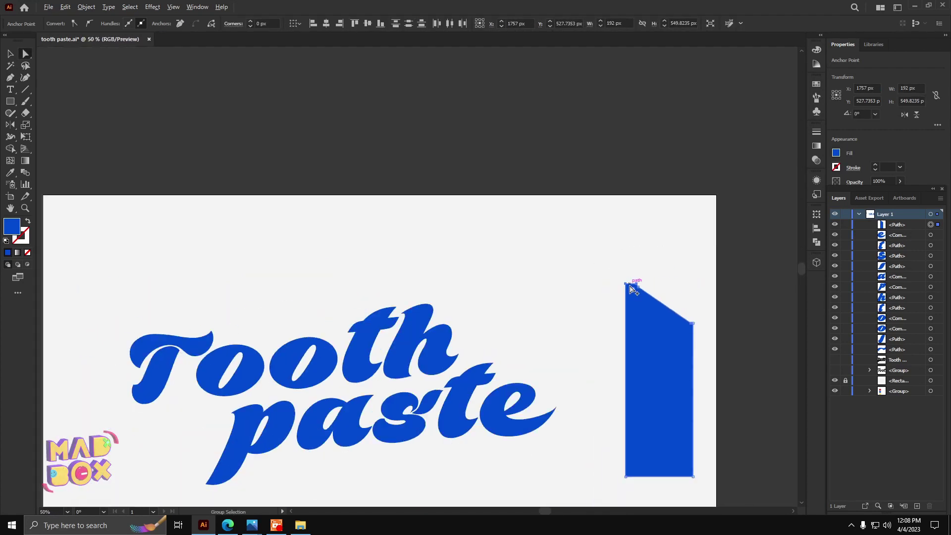
{"action": "scroll", "coordinate": [640, 299], "scroll_direction": "down", "scroll_amount": 2}
- Fill the tube profile with light grey #E3E4E5
{"action": "left_click", "coordinate": [644, 278]}
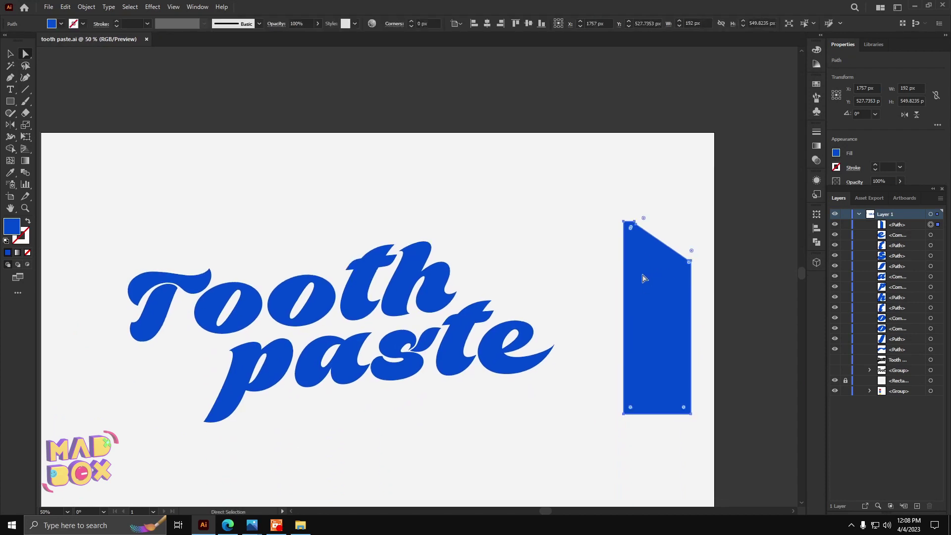
{"action": "double_click", "coordinate": [11, 229]}
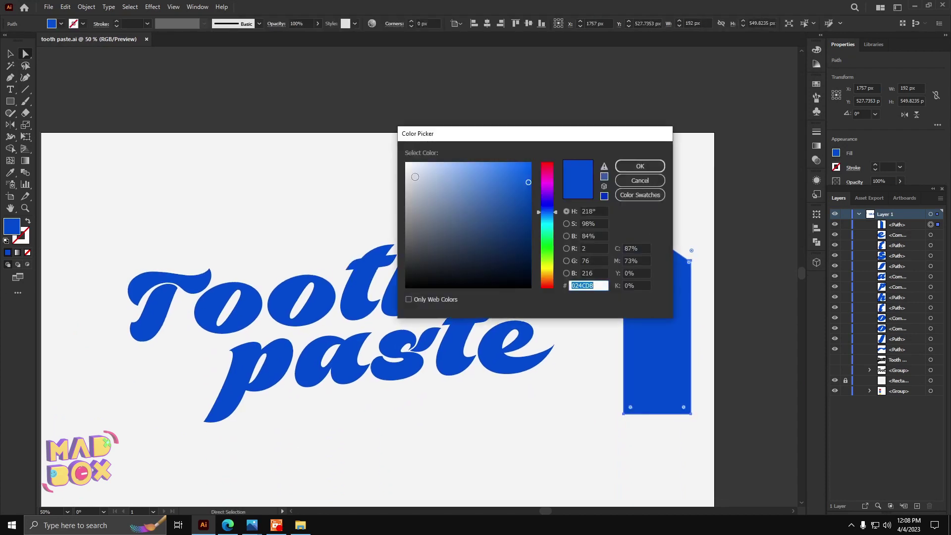
{"action": "left_click_drag", "start_coordinate": [415, 177], "coordinate": [407, 174]}
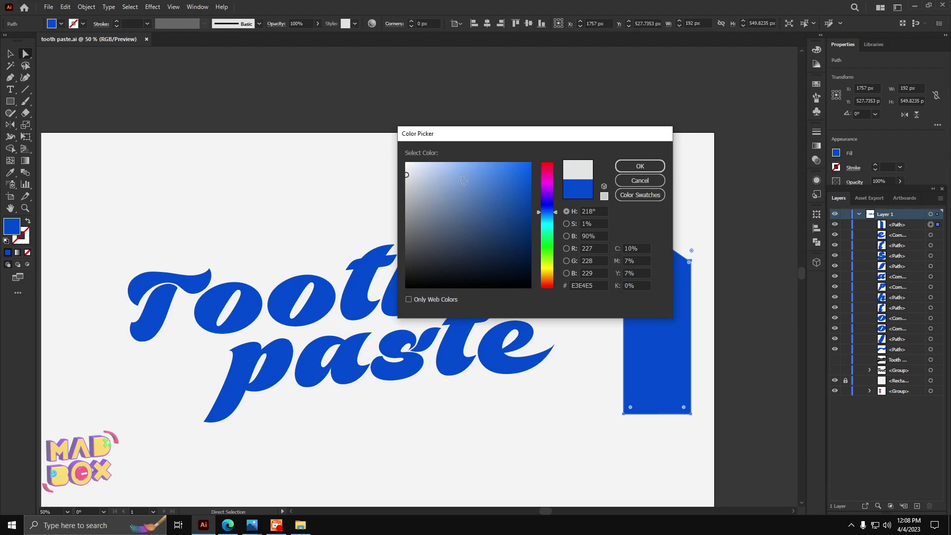
{"action": "left_click", "coordinate": [644, 165]}
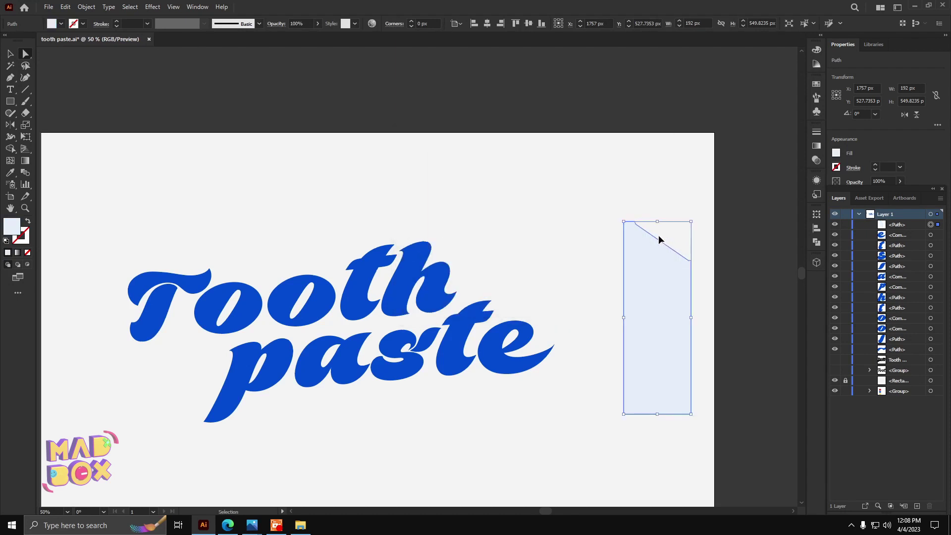
{"action": "mouse_move", "coordinate": [627, 270]}
{"action": "left_mouse_down"}
{"action": "mouse_move", "coordinate": [618, 278]}
{"action": "mouse_move", "coordinate": [604, 258]}
{"action": "left_mouse_up"}
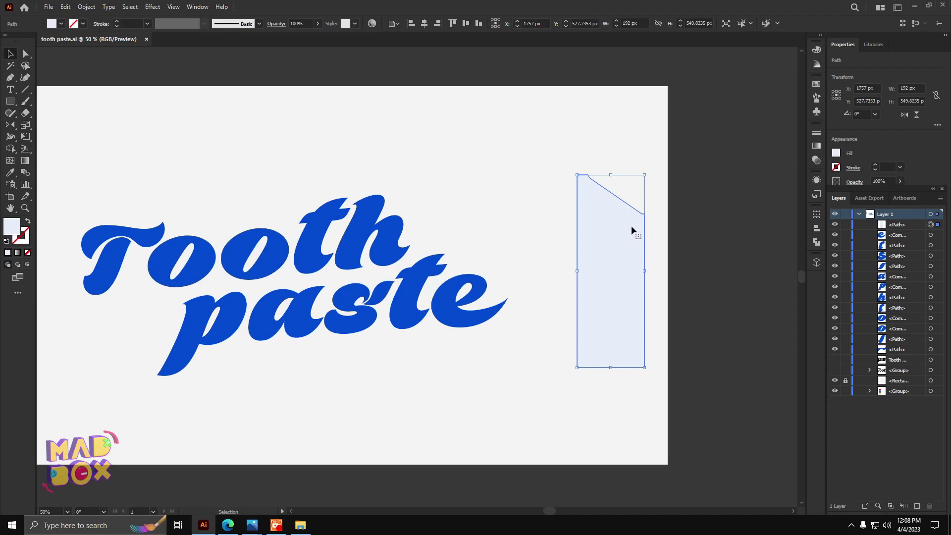
{"action": "left_click_drag", "start_coordinate": [485, 78], "coordinate": [391, 64]}
- Revolve the grey profile into a 3D tube via Effect > 3D and Materials
{"action": "left_click", "coordinate": [153, 7]}
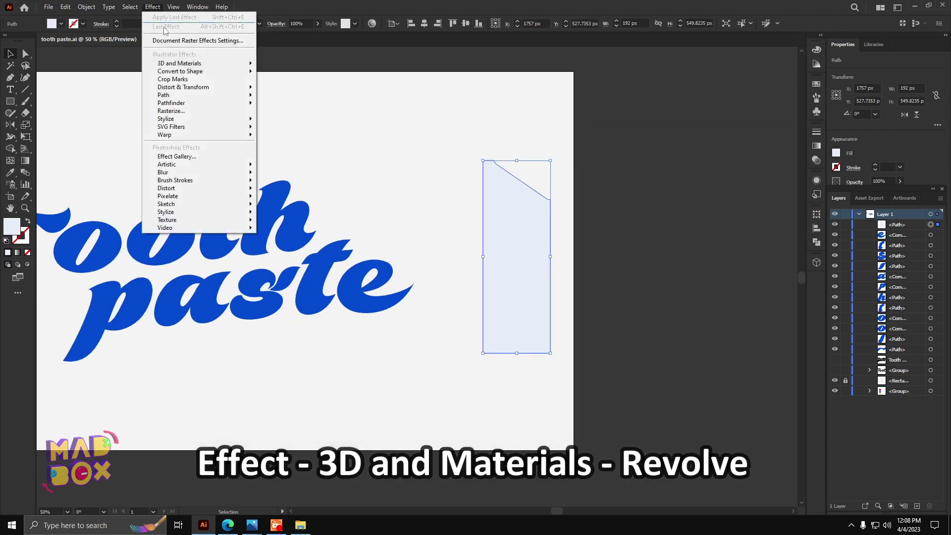
{"action": "left_click", "coordinate": [292, 75]}
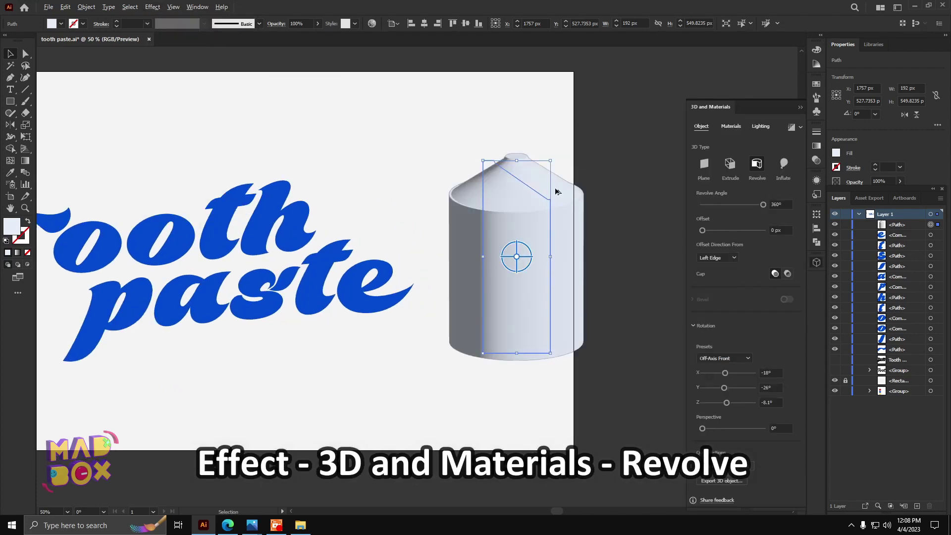
{"action": "key", "text": "ctrl+plus"}
{"action": "key", "text": "a"}
- Adjust the tube's width by nudging the profile's side anchors
{"action": "left_click", "coordinate": [472, 408]}
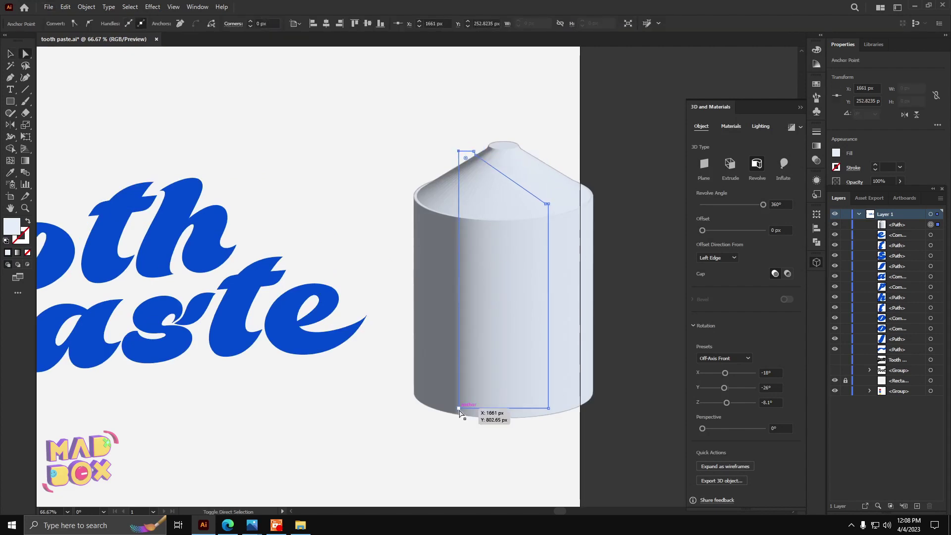
{"action": "mouse_move", "coordinate": [459, 408]}
{"action": "left_mouse_down"}
{"action": "mouse_move", "coordinate": [448, 409]}
{"action": "mouse_move", "coordinate": [456, 414]}
{"action": "left_mouse_up"}
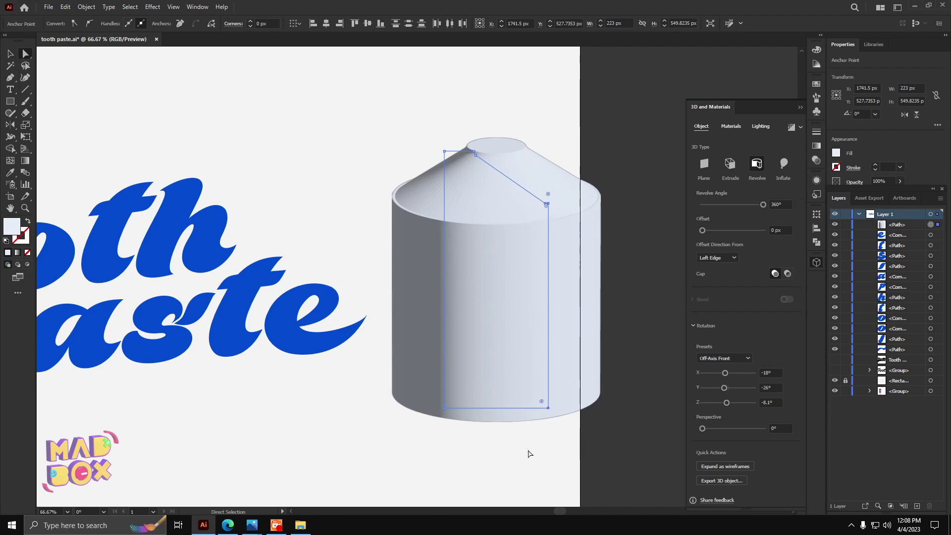
{"action": "key", "text": "shift+Left"}
{"action": "key", "text": "shift+Left"}
{"action": "key", "text": "shift+Left"}
{"action": "key", "text": "shift+Left"}
{"action": "key", "text": "shift+Left"}
{"action": "key", "text": "shift+Left"}
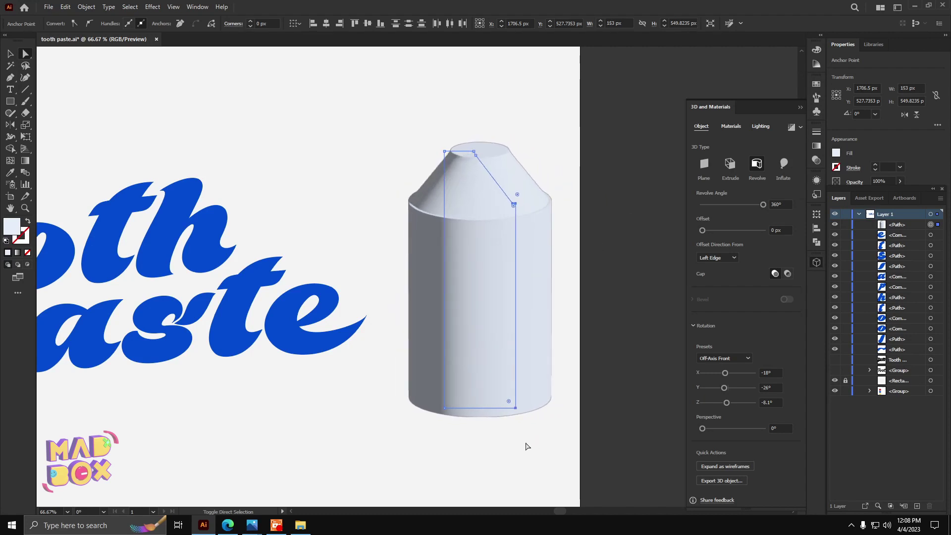
{"action": "key", "text": "shift+Right"}
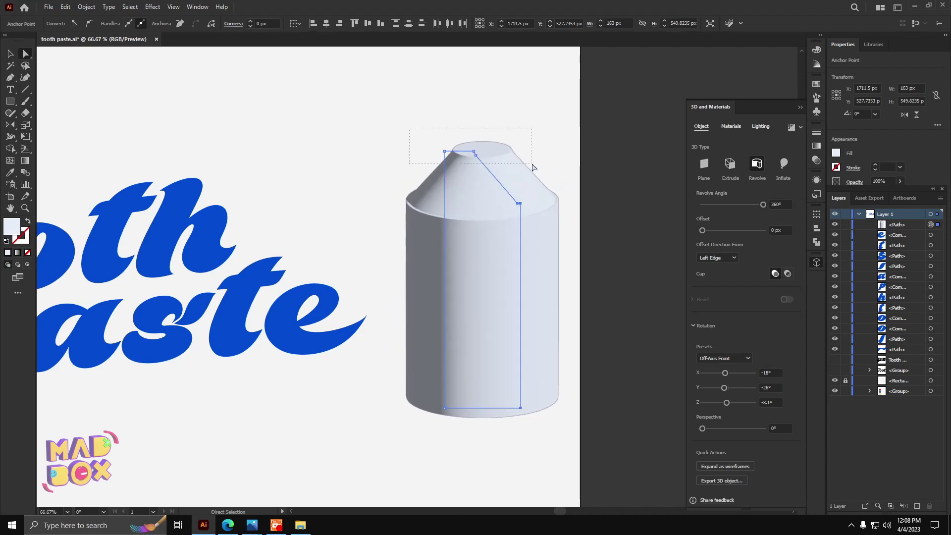
- Lower the tube's flat top, widen it further and select the shoulder anchor
{"action": "left_click_drag", "start_coordinate": [533, 167], "coordinate": [534, 168]}
{"action": "key", "text": "shift+Down"}
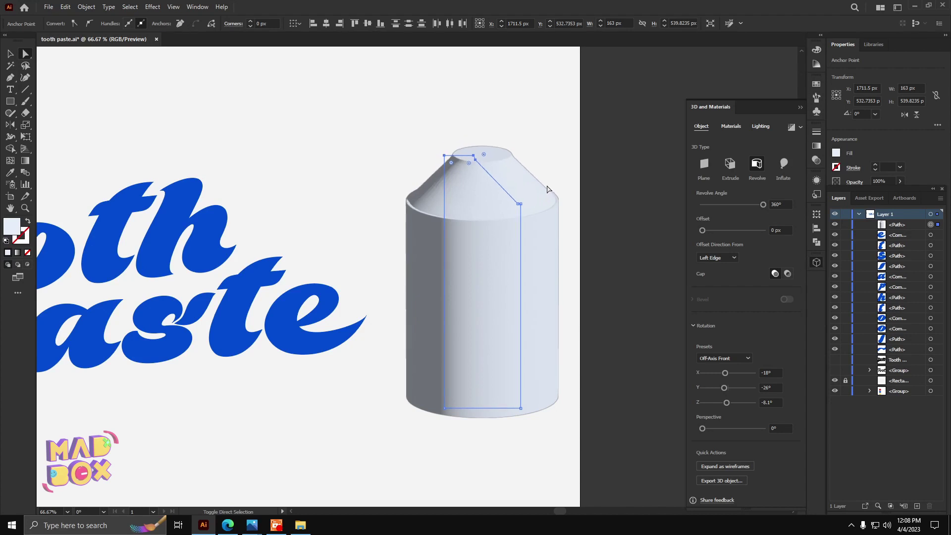
{"action": "key", "text": "Right"}
{"action": "key", "text": "Right"}
{"action": "key", "text": "Right"}
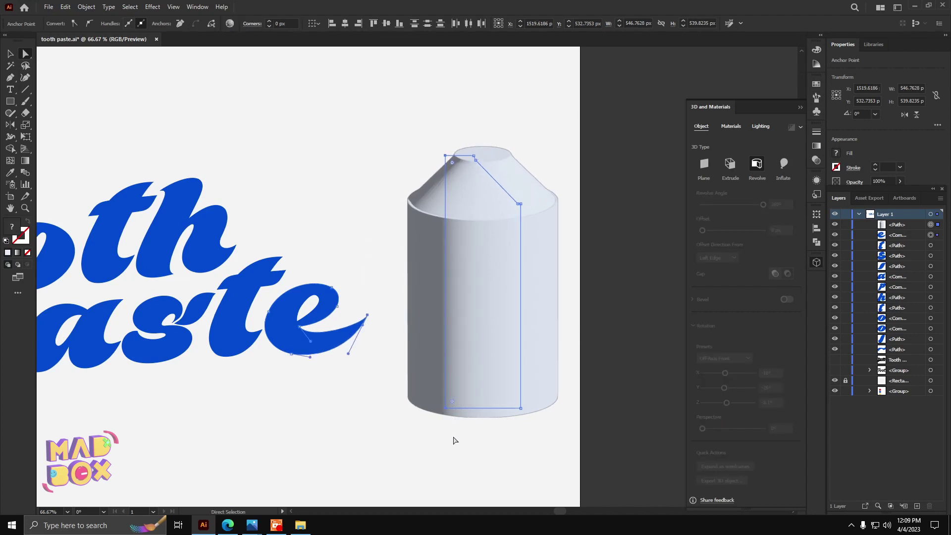
{"action": "key", "text": "shift+Right"}
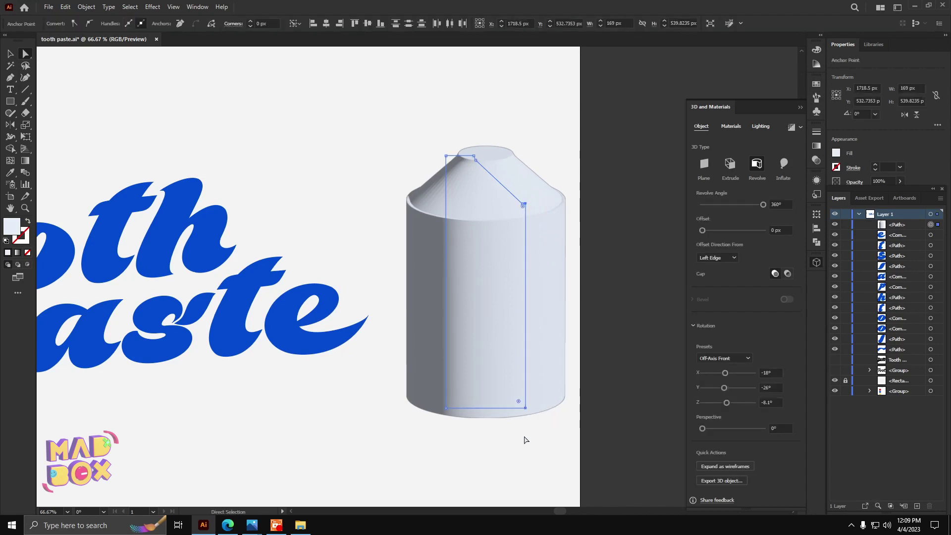
{"action": "key", "text": "Right"}
{"action": "key", "text": "Right"}
{"action": "key", "text": "Right"}
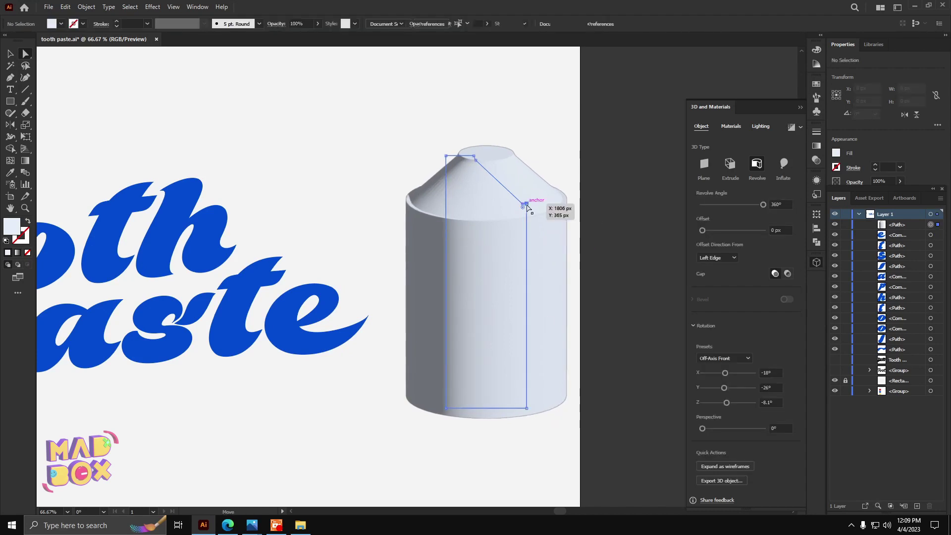
{"action": "left_click", "coordinate": [524, 204]}
{"action": "scroll", "coordinate": [529, 226], "scroll_direction": "up", "scroll_amount": 3}
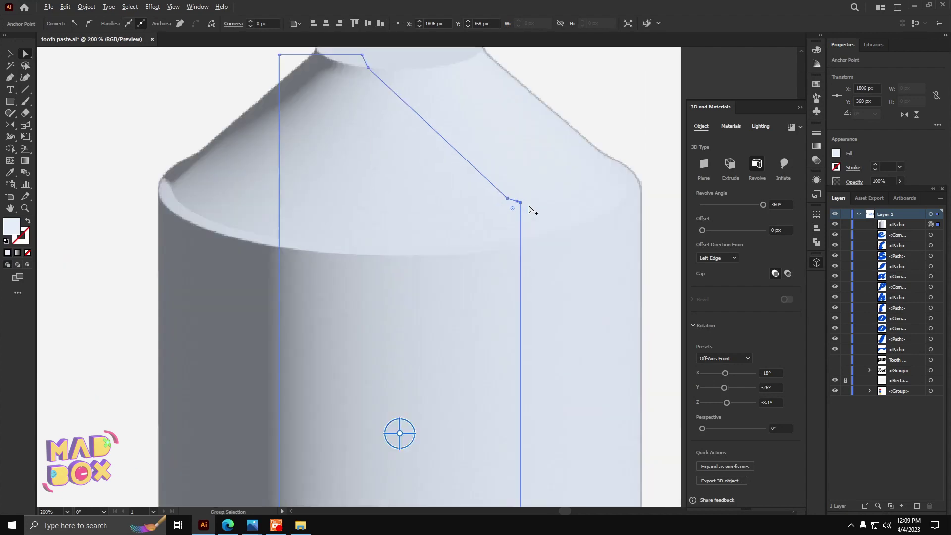
{"action": "scroll", "coordinate": [526, 206], "scroll_direction": "up", "scroll_amount": 4}
- Draw a closed zigzag profile above the tube with the Pen tool
{"action": "scroll", "coordinate": [496, 188], "scroll_direction": "down", "scroll_amount": 4}
{"action": "key", "text": "p"}
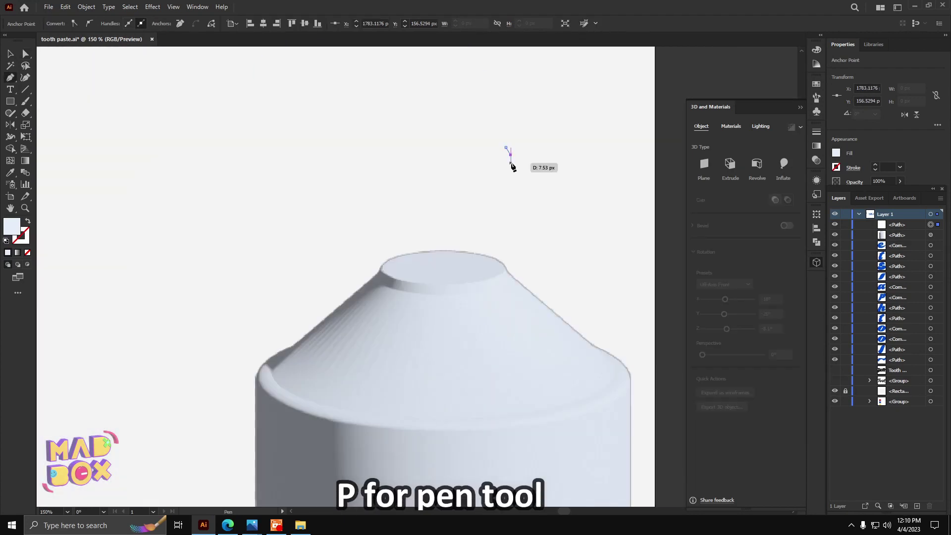
{"action": "left_click_drag", "start_coordinate": [506, 148], "coordinate": [515, 166]}
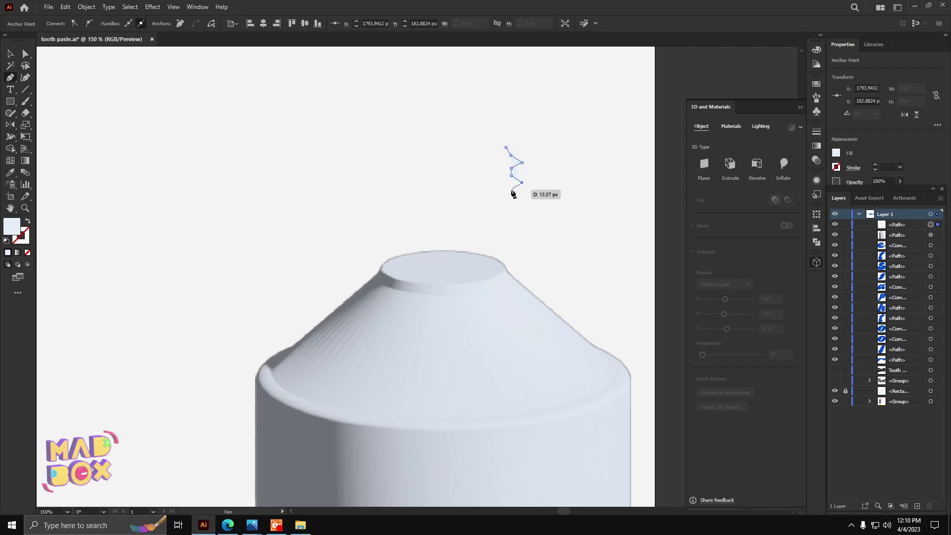
{"action": "scroll", "coordinate": [512, 193], "scroll_direction": "up", "scroll_amount": 3}
{"action": "key", "text": "a"}
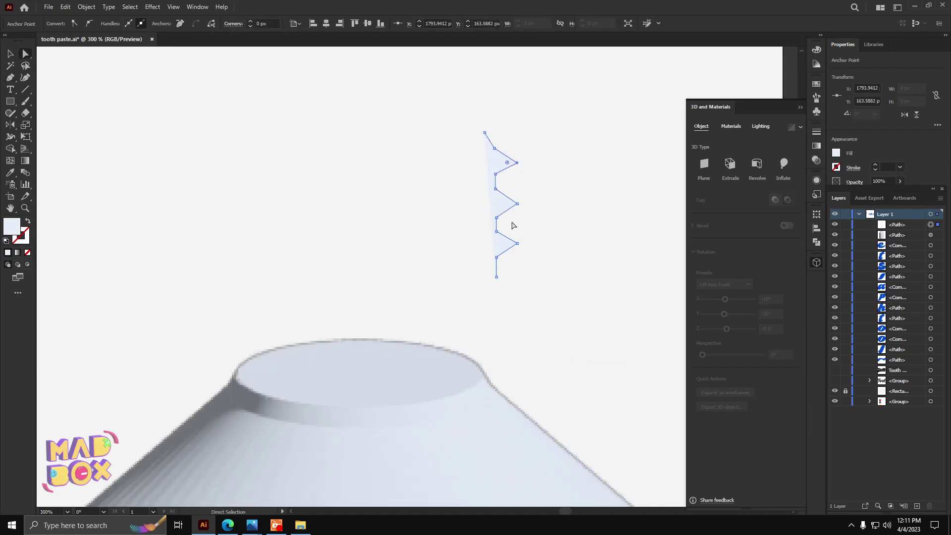
{"action": "key", "text": "o"}
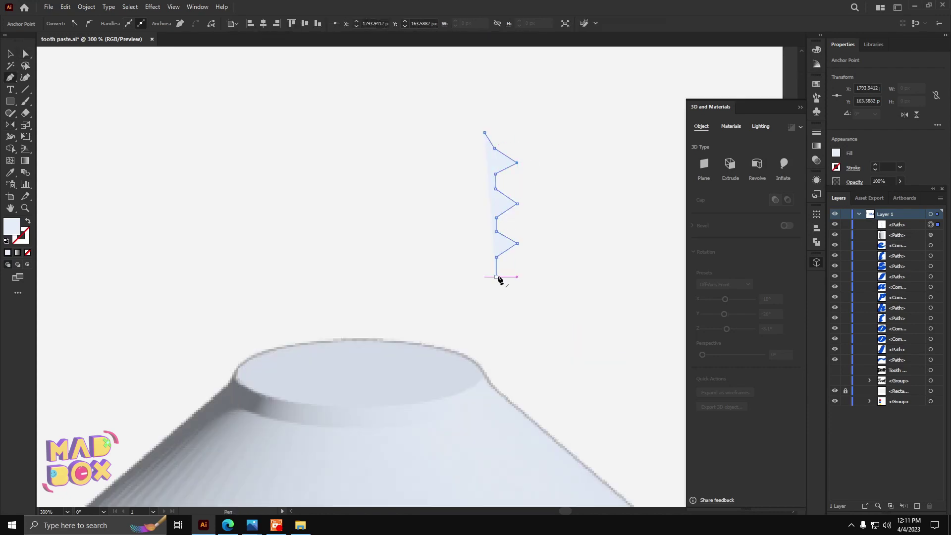
{"action": "scroll", "coordinate": [370, 278], "scroll_direction": "down", "scroll_amount": 1}
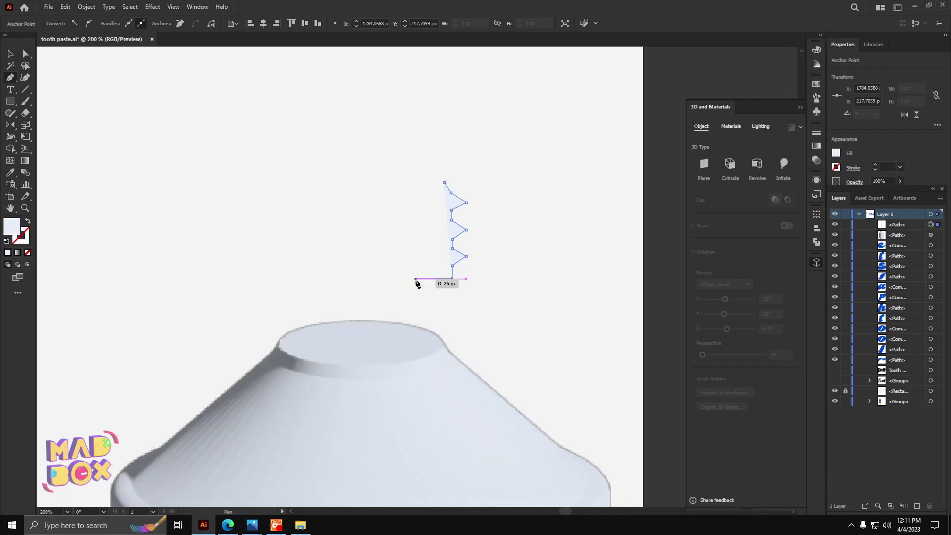
{"action": "left_click", "coordinate": [398, 275]}
{"action": "left_click", "coordinate": [437, 275]}
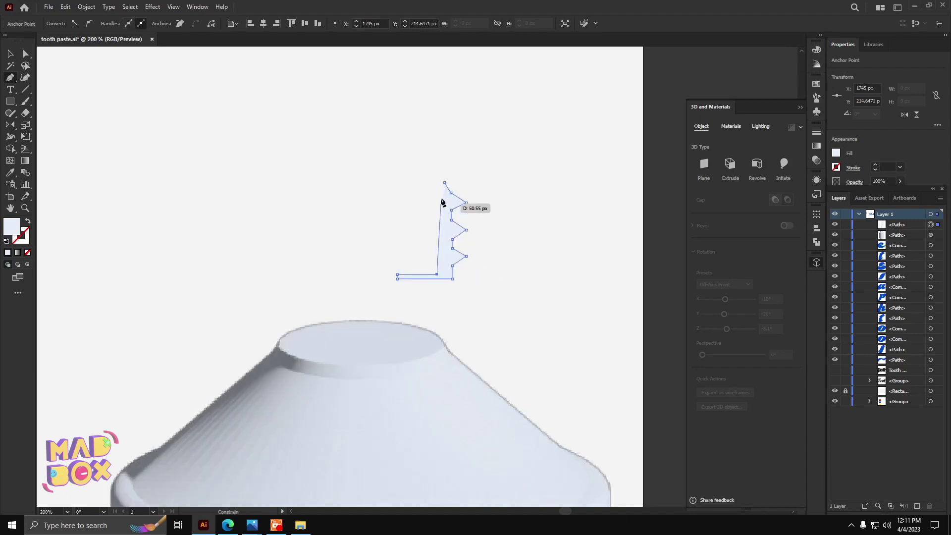
{"action": "left_click", "coordinate": [436, 183]}
{"action": "left_click", "coordinate": [444, 183]}
{"action": "key", "text": "v"}
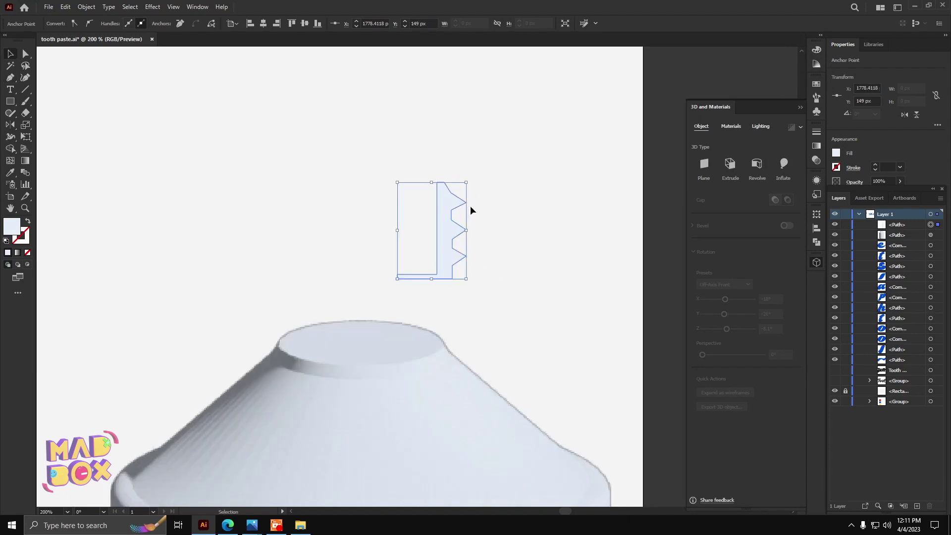
- Revolve the zigzag into a threaded neck and nudge its three outer anchors inward
{"action": "left_click", "coordinate": [757, 167]}
{"action": "key", "text": "ctrl+plus"}
{"action": "key", "text": "a"}
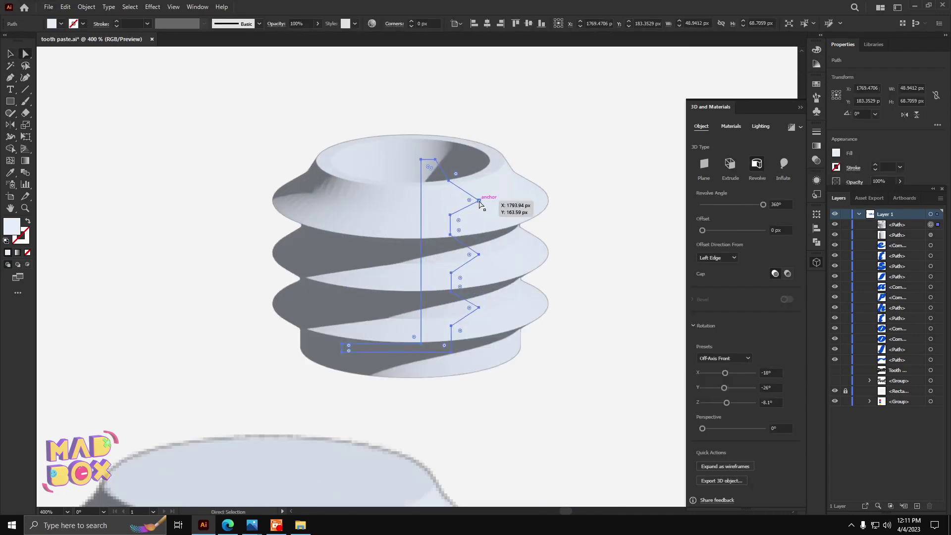
{"action": "left_click", "coordinate": [479, 201]}
{"action": "left_click", "coordinate": [478, 254], "text": "shift"}
{"action": "left_click", "coordinate": [479, 307], "text": "shift"}
{"action": "key", "text": "Left"}
{"action": "key", "text": "Left"}
{"action": "key", "text": "Left"}
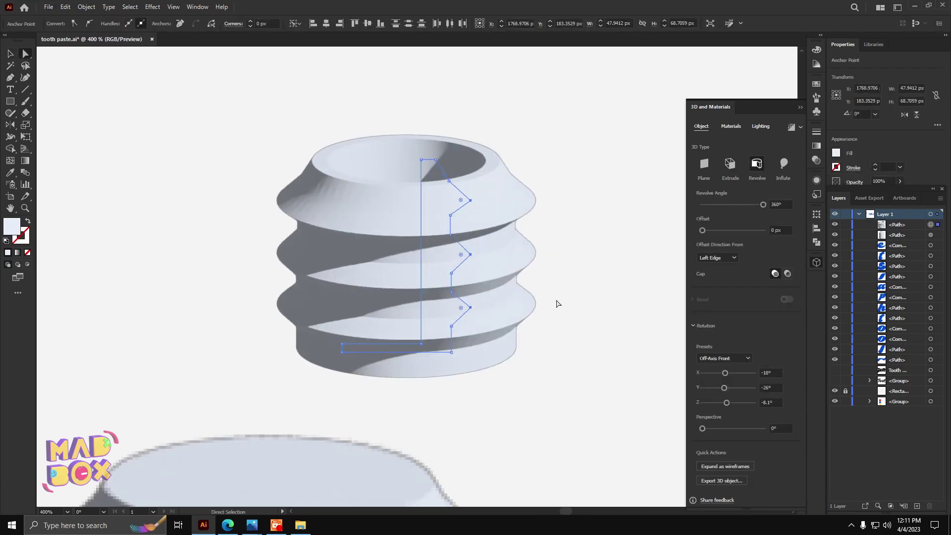
{"action": "key", "text": "Left"}
{"action": "left_click", "coordinate": [549, 296]}
- Move the threaded neck onto the tube top and size it to fit
{"action": "key", "text": "ctrl+minus"}
{"action": "key", "text": "ctrl+minus"}
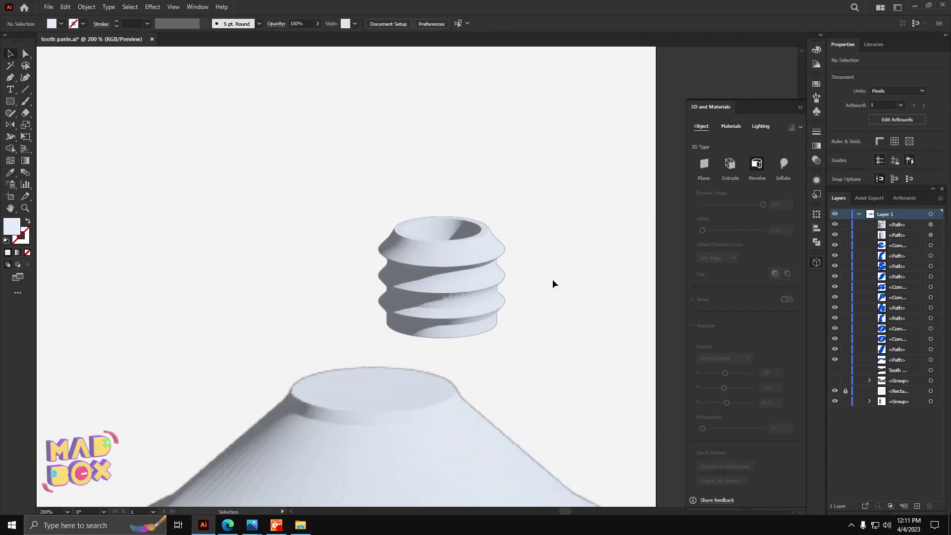
{"action": "key", "text": "ctrl+minus"}
{"action": "key", "text": "ctrl+minus"}
{"action": "key", "text": "v"}
{"action": "left_click_drag", "start_coordinate": [482, 294], "coordinate": [465, 314]}
{"action": "key", "text": "ctrl+plus"}
{"action": "key", "text": "ctrl+plus"}
{"action": "key", "text": "ctrl+plus"}
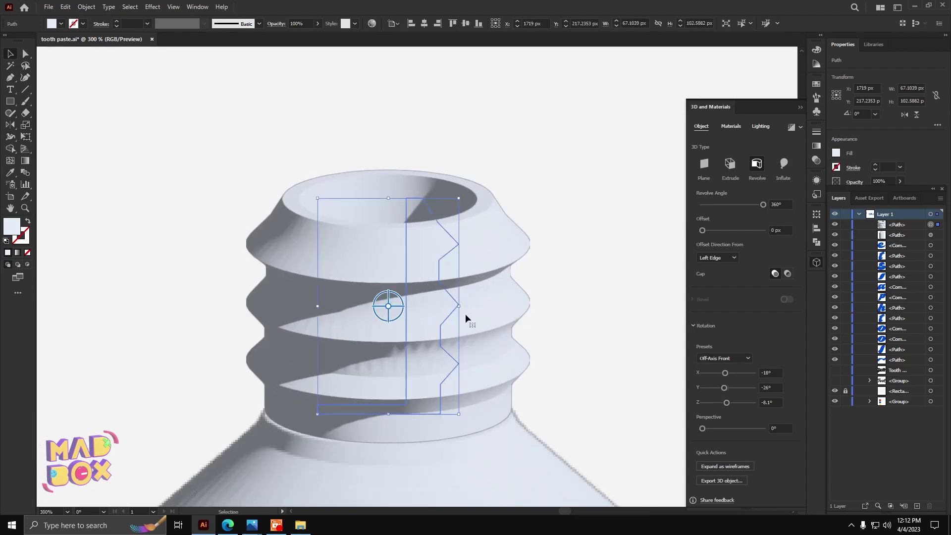
{"action": "left_click_drag", "start_coordinate": [460, 201], "coordinate": [461, 198]}
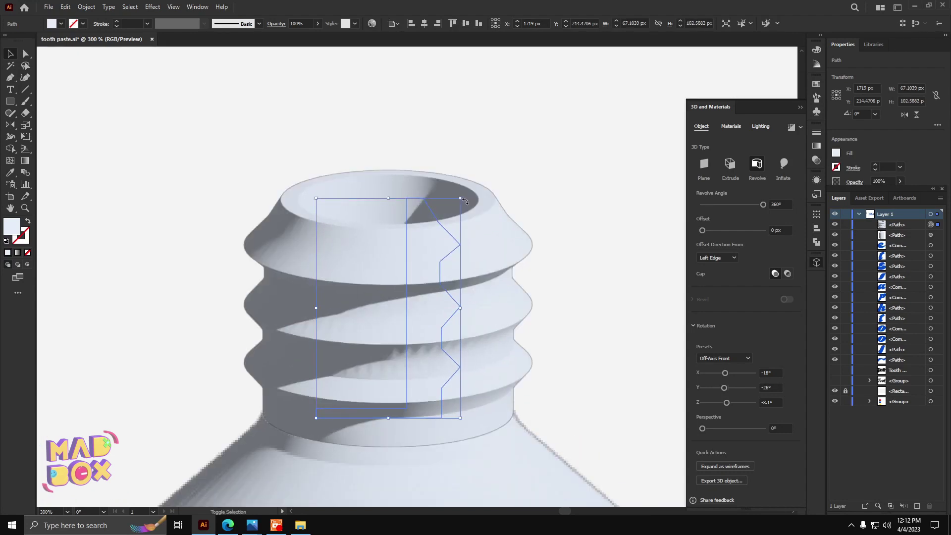
{"action": "left_click_drag", "start_coordinate": [469, 314], "coordinate": [472, 311]}
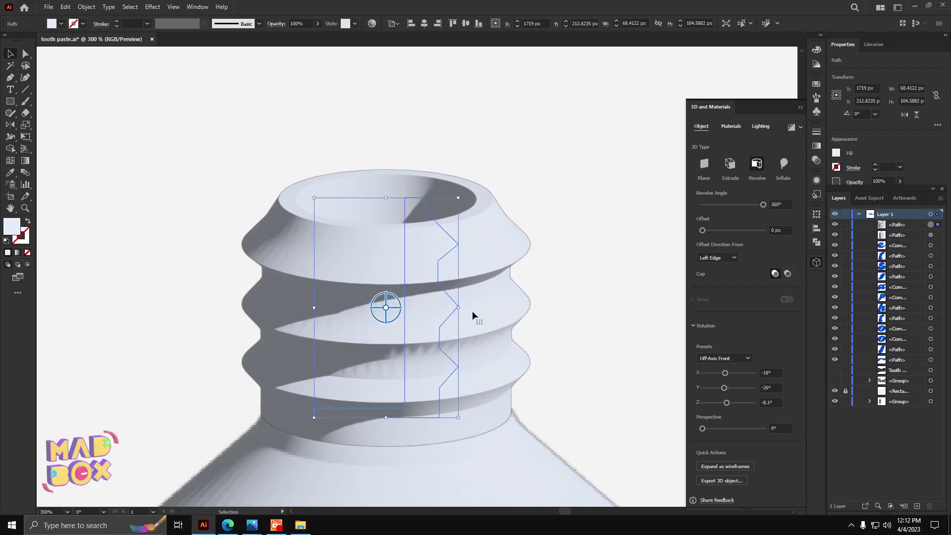
{"action": "left_click", "coordinate": [601, 280]}
{"action": "key", "text": "ctrl+minus"}
{"action": "key", "text": "ctrl+minus"}
{"action": "key", "text": "ctrl+minus"}
{"action": "key", "text": "ctrl+minus"}
- Save the file and widen the tube body slightly
{"action": "key", "text": "ctrl+s"}
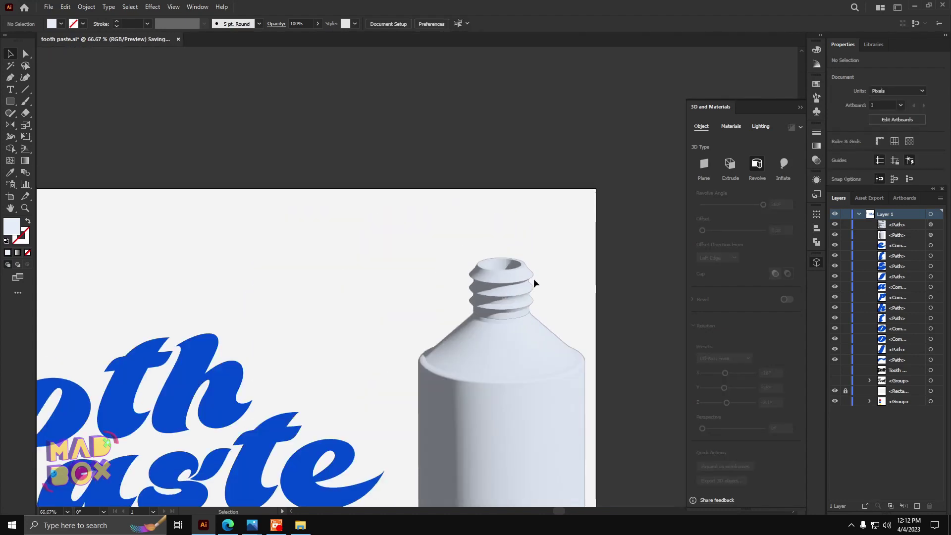
{"action": "scroll", "coordinate": [510, 297], "scroll_direction": "down", "scroll_amount": 3}
{"action": "left_click", "coordinate": [513, 253]}
{"action": "key", "text": "a"}
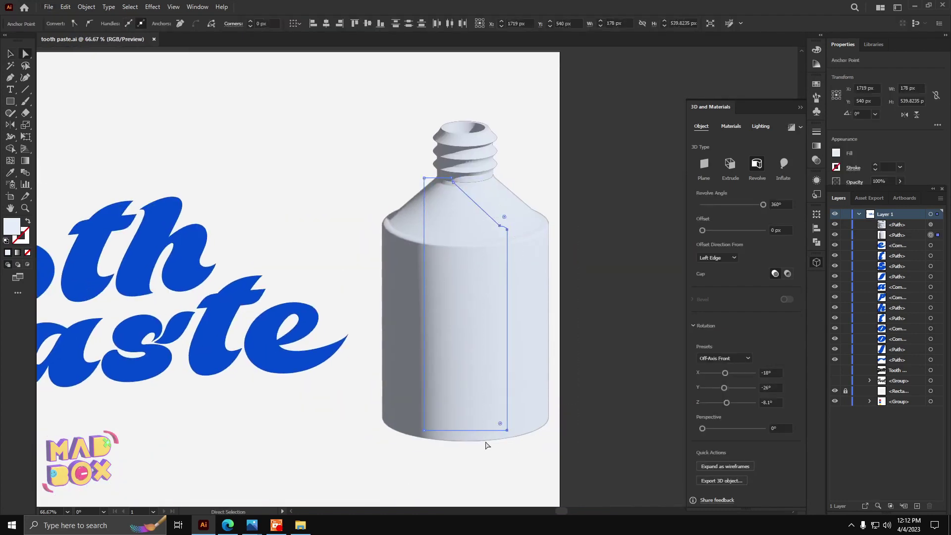
{"action": "key", "text": "shift+Right"}
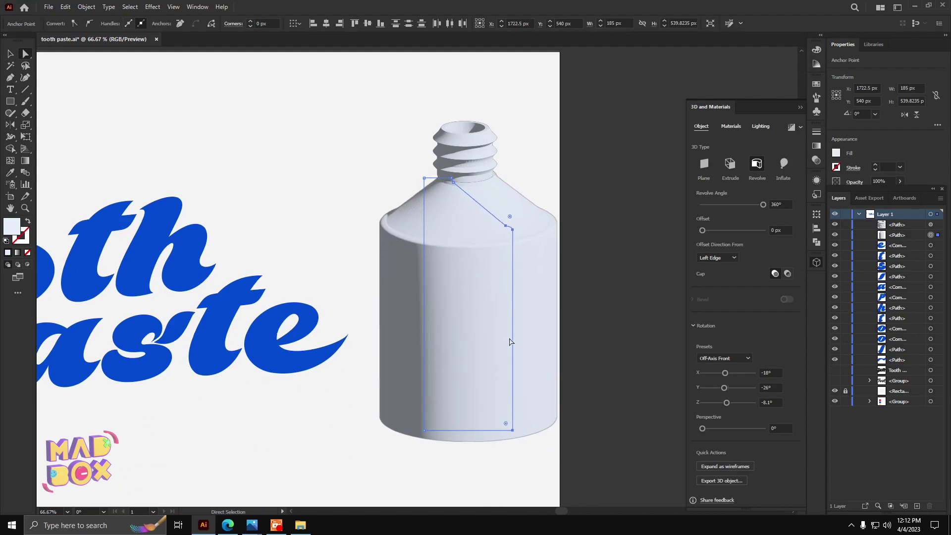
{"action": "left_click", "coordinate": [478, 149]}
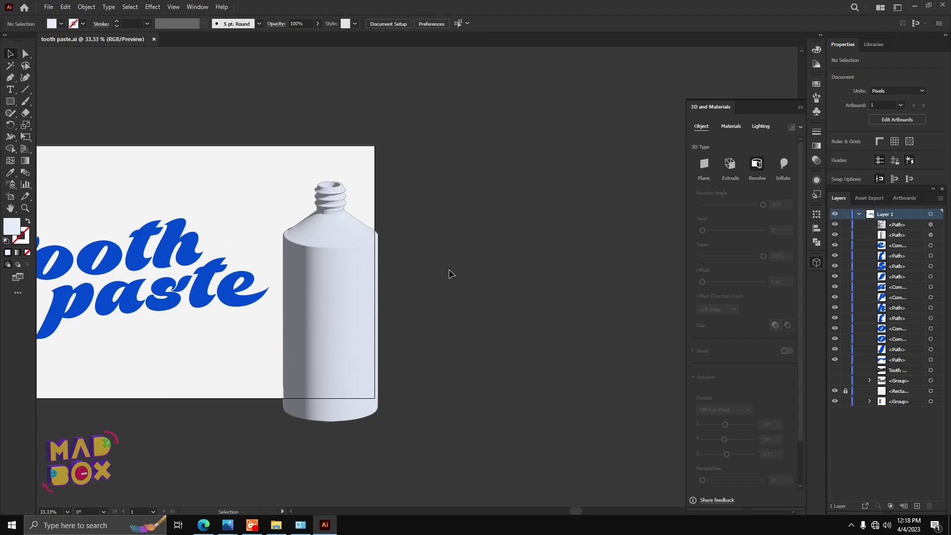
- Sample the red swatch and draw a red label rectangle beside the artwork
{"action": "scroll", "coordinate": [449, 274], "scroll_direction": "up", "scroll_amount": 1}
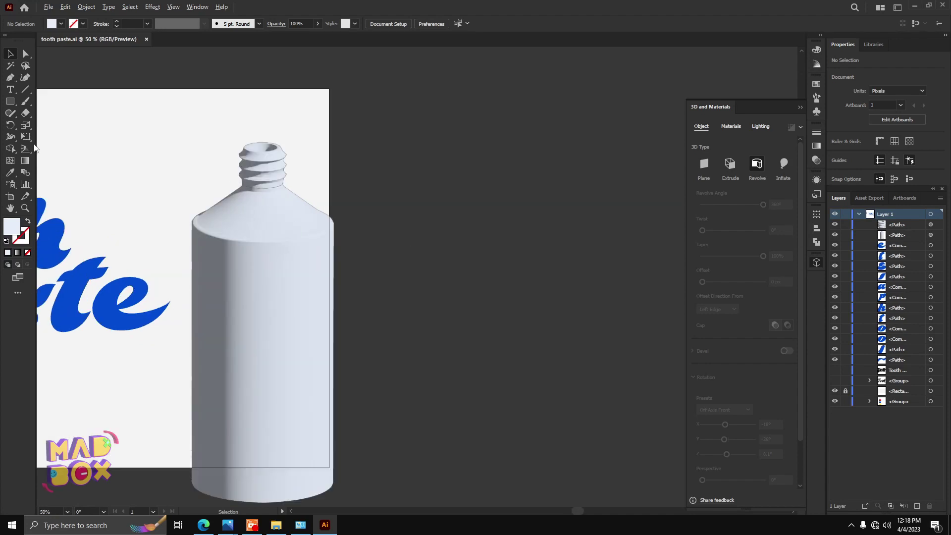
{"action": "scroll", "coordinate": [456, 274], "scroll_direction": "right", "scroll_amount": 2}
{"action": "scroll", "coordinate": [361, 249], "scroll_direction": "down", "scroll_amount": 3}
{"action": "key", "text": "i"}
{"action": "scroll", "coordinate": [360, 249], "scroll_direction": "left", "scroll_amount": 2}
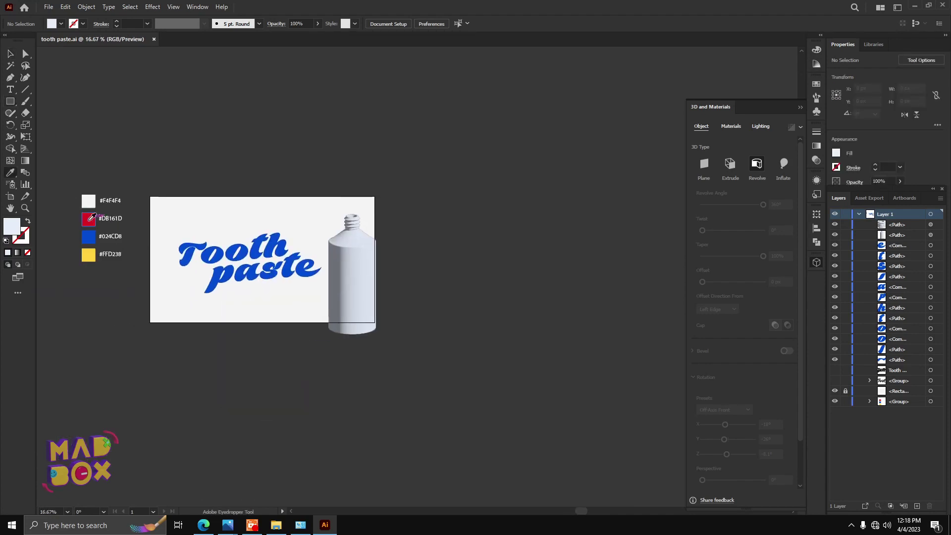
{"action": "left_click", "coordinate": [89, 217]}
{"action": "key", "text": "m"}
{"action": "scroll", "coordinate": [469, 308], "scroll_direction": "up", "scroll_amount": 1}
{"action": "mouse_move", "coordinate": [385, 240]}
{"action": "left_mouse_down"}
{"action": "mouse_move", "coordinate": [540, 308]}
{"action": "mouse_move", "coordinate": [623, 310]}
{"action": "left_mouse_up"}
- Paste the Paste text, enlarge and centre it on the rectangle, and group them
{"action": "type", "text": "Paste"}
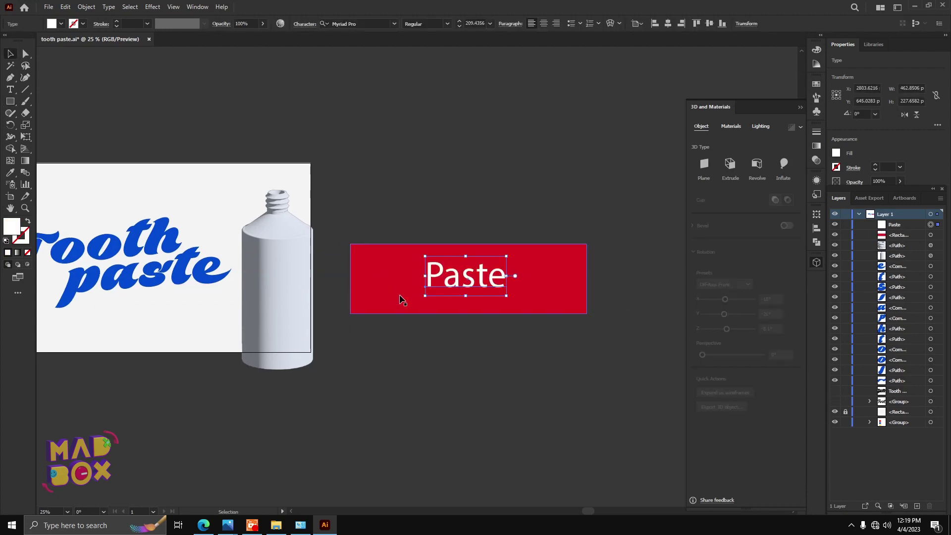
{"action": "left_click_drag", "start_coordinate": [416, 297], "coordinate": [369, 323]}
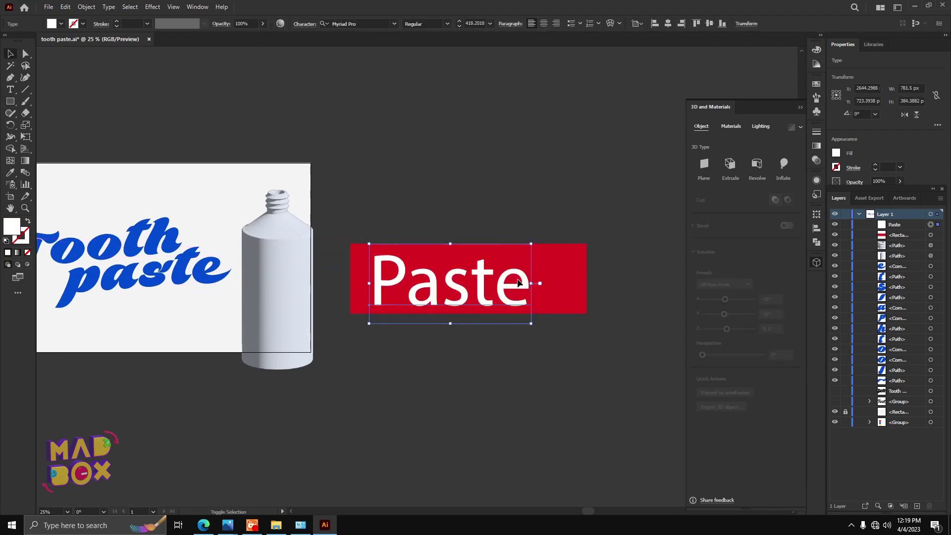
{"action": "left_click_drag", "start_coordinate": [495, 312], "coordinate": [527, 293]}
{"action": "key", "text": "ctrl+g"}
{"action": "left_click", "coordinate": [367, 247]}
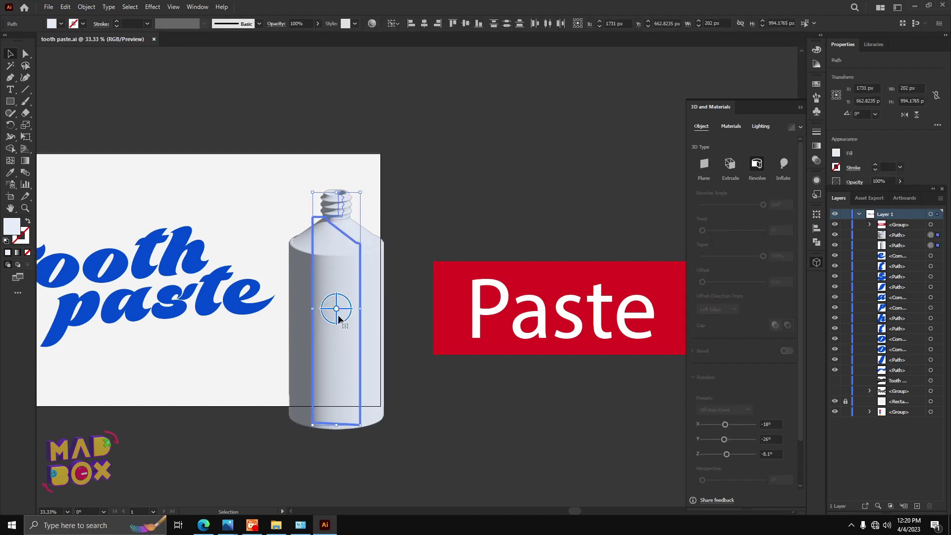
- Rotate the bottle onto its side, reattach the cap to its tip, and move it up-right
{"action": "mouse_move", "coordinate": [337, 316]}
{"action": "left_mouse_down"}
{"action": "mouse_move", "coordinate": [321, 298]}
{"action": "mouse_move", "coordinate": [327, 317]}
{"action": "left_mouse_up"}
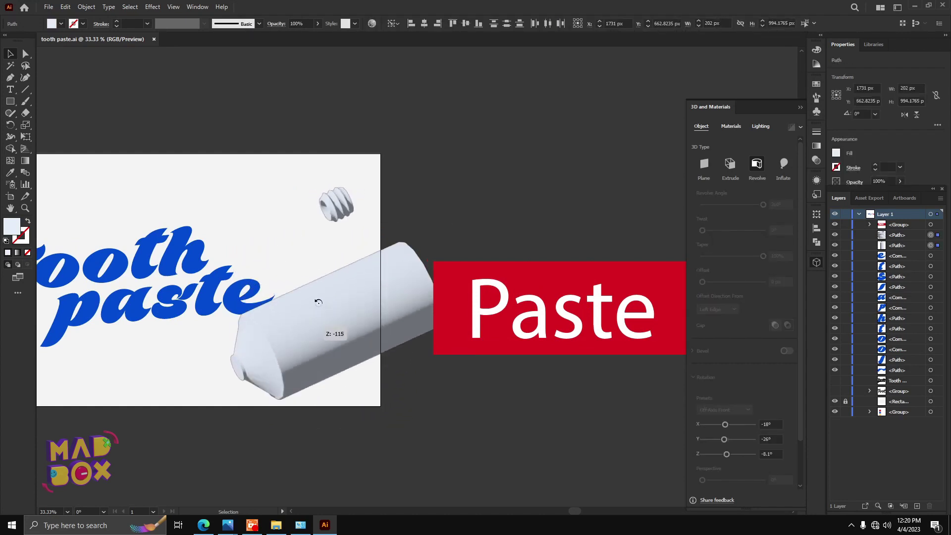
{"action": "mouse_move", "coordinate": [336, 205]}
{"action": "left_mouse_down"}
{"action": "mouse_move", "coordinate": [253, 367]}
{"action": "mouse_move", "coordinate": [202, 350]}
{"action": "left_mouse_up"}
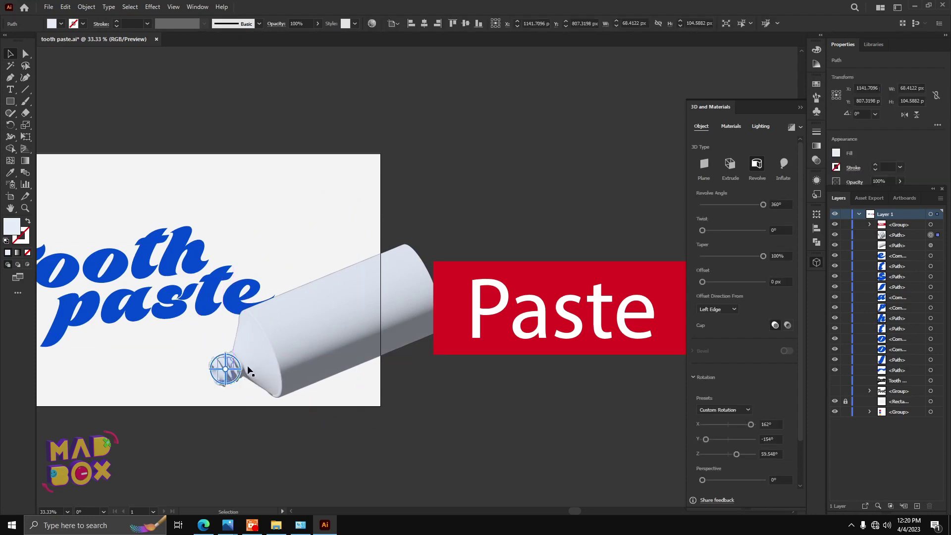
{"action": "left_click_drag", "start_coordinate": [248, 371], "coordinate": [367, 275]}
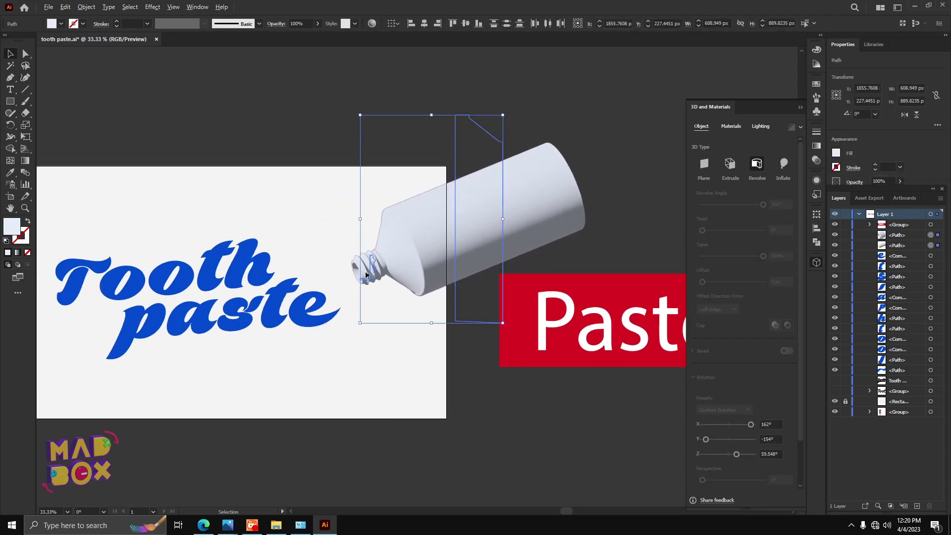
- Shrink the tube and position it at the end of the lettering
{"action": "scroll", "coordinate": [188, 307], "scroll_direction": "up", "scroll_amount": 2}
{"action": "left_click_drag", "start_coordinate": [556, 221], "coordinate": [553, 228]}
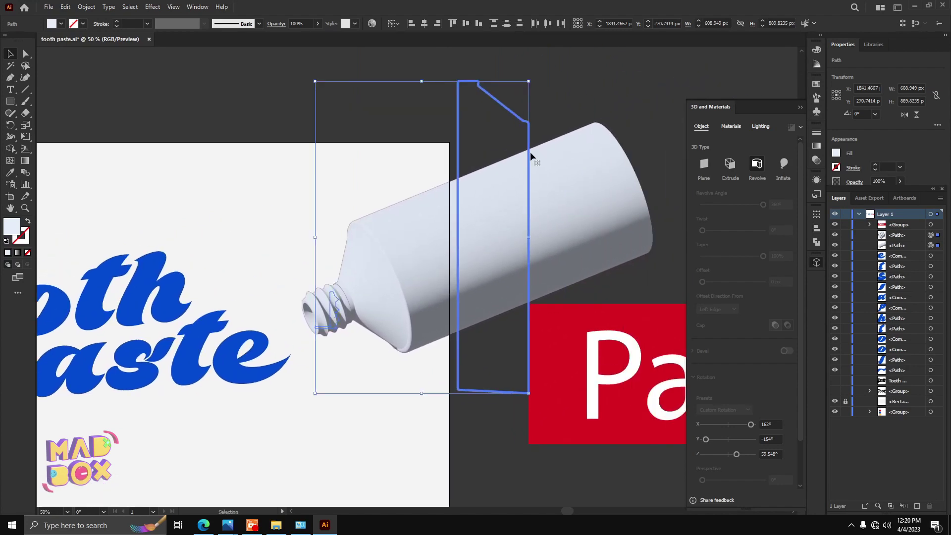
{"action": "left_click_drag", "start_coordinate": [530, 81], "coordinate": [432, 232]}
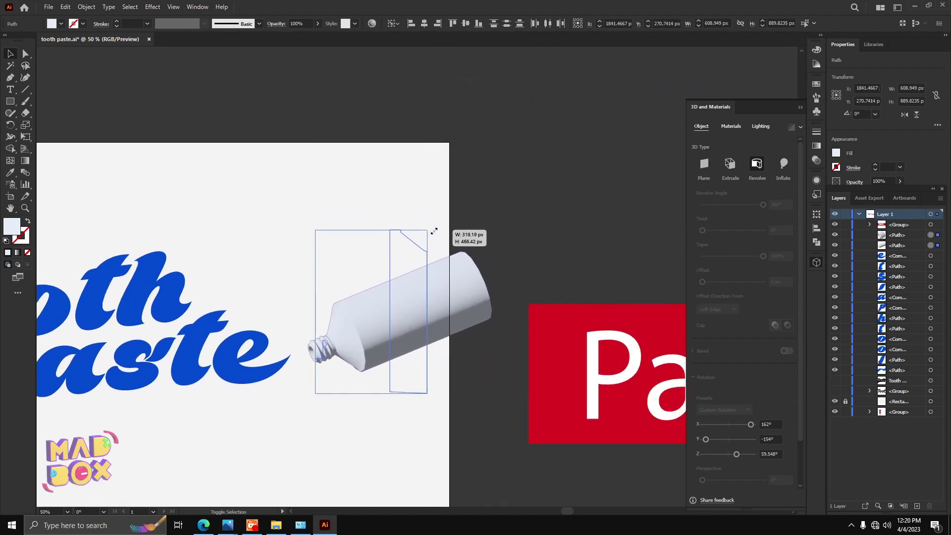
{"action": "left_click_drag", "start_coordinate": [432, 231], "coordinate": [449, 211]}
{"action": "mouse_move", "coordinate": [431, 263]}
{"action": "left_mouse_down"}
{"action": "mouse_move", "coordinate": [427, 272]}
{"action": "mouse_move", "coordinate": [417, 263]}
{"action": "left_mouse_up"}
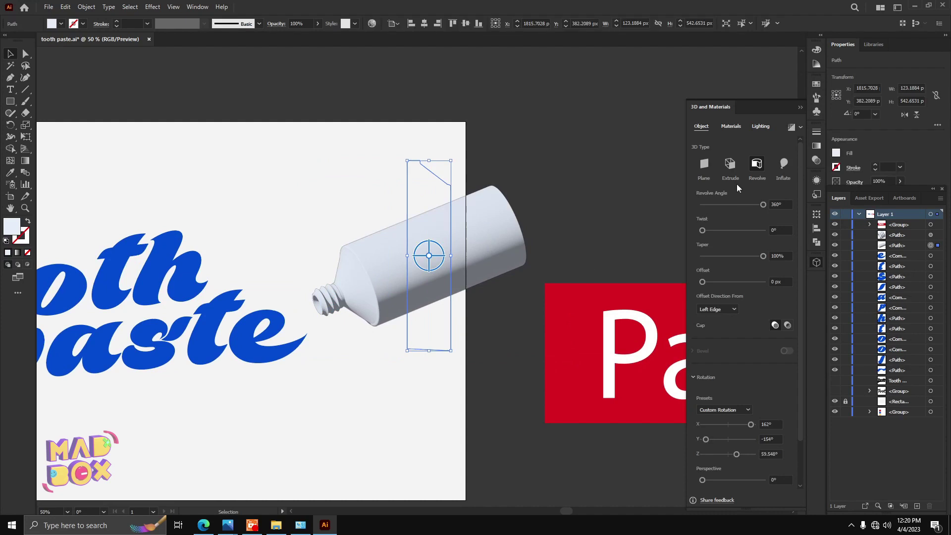
- Add the red Paste group as a 3D graphic and apply it to the tube's body
{"action": "left_click", "coordinate": [731, 126]}
{"action": "mouse_move", "coordinate": [648, 294]}
{"action": "left_mouse_down"}
{"action": "mouse_move", "coordinate": [707, 179]}
{"action": "mouse_move", "coordinate": [709, 188]}
{"action": "left_mouse_up"}
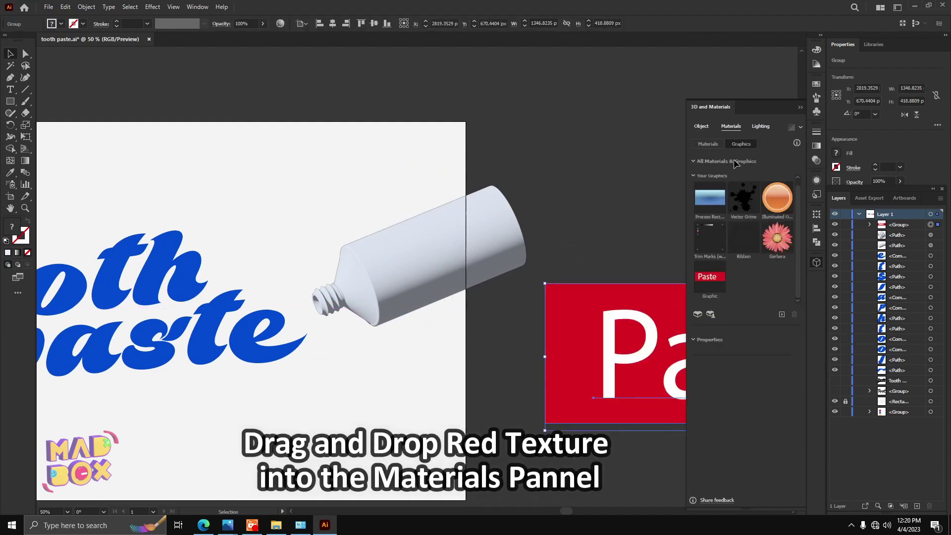
{"action": "left_click", "coordinate": [501, 251]}
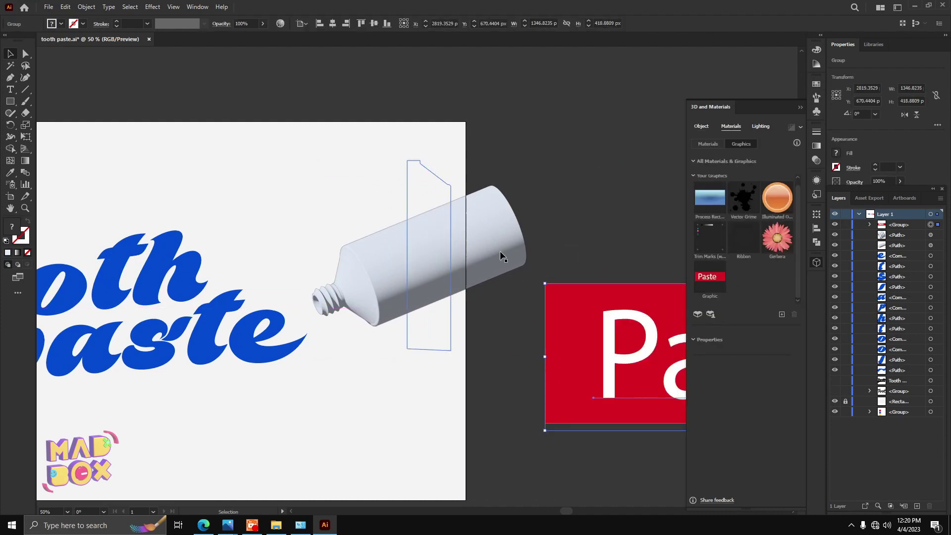
{"action": "left_click", "coordinate": [718, 281]}
- Rotate, resize and slide the Paste label so the word reads along the tube
{"action": "scroll", "coordinate": [461, 255], "scroll_direction": "up", "scroll_amount": 1}
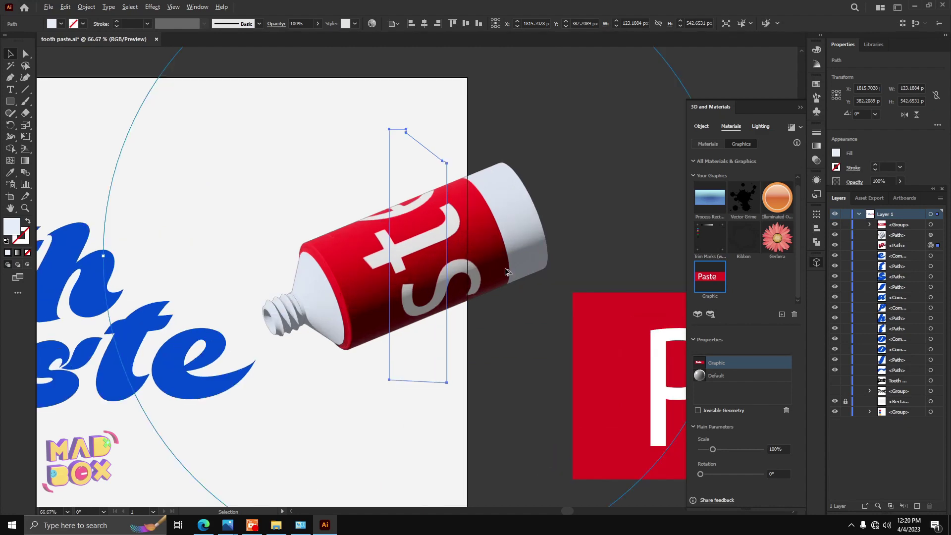
{"action": "scroll", "coordinate": [506, 271], "scroll_direction": "down", "scroll_amount": 2}
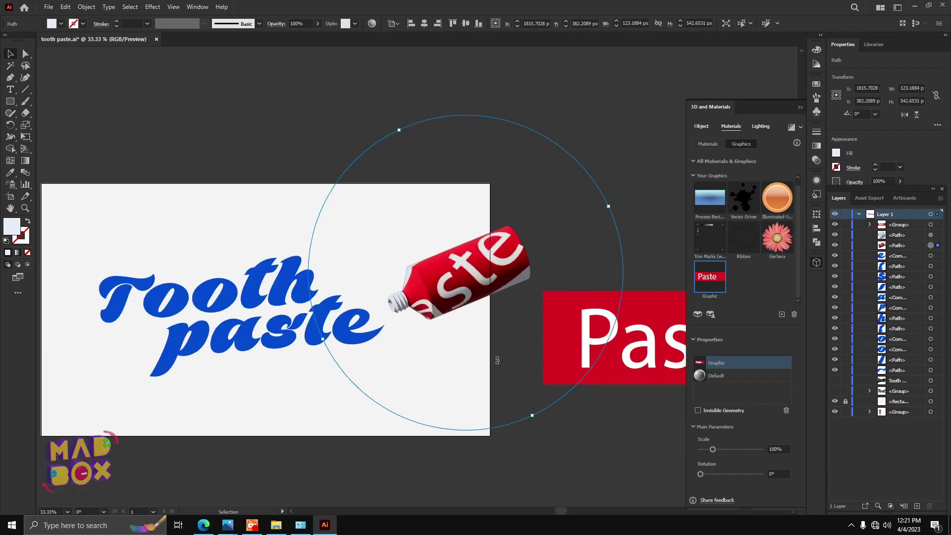
{"action": "left_click_drag", "start_coordinate": [498, 360], "coordinate": [464, 356]}
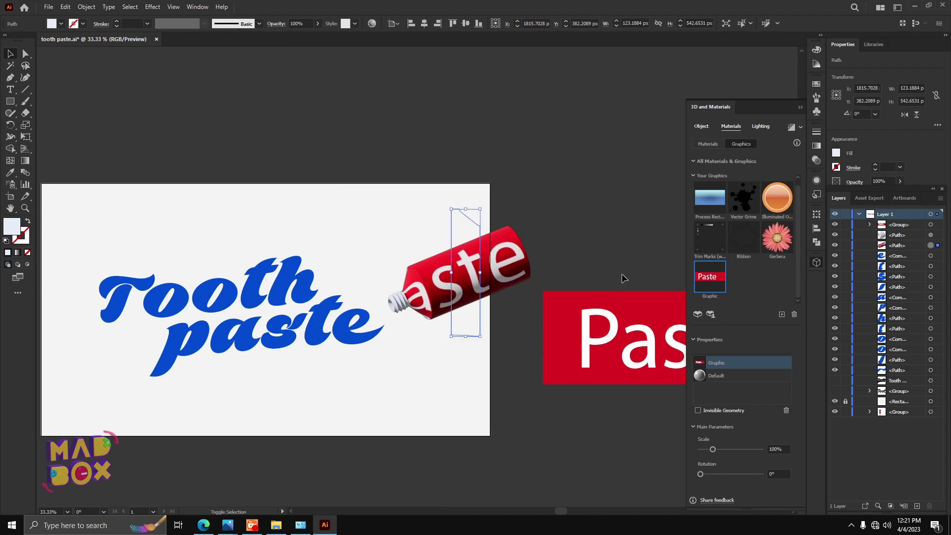
{"action": "mouse_move", "coordinate": [623, 274]}
{"action": "left_mouse_down"}
{"action": "mouse_move", "coordinate": [593, 282]}
{"action": "mouse_move", "coordinate": [557, 263]}
{"action": "mouse_move", "coordinate": [615, 253]}
{"action": "left_mouse_up"}
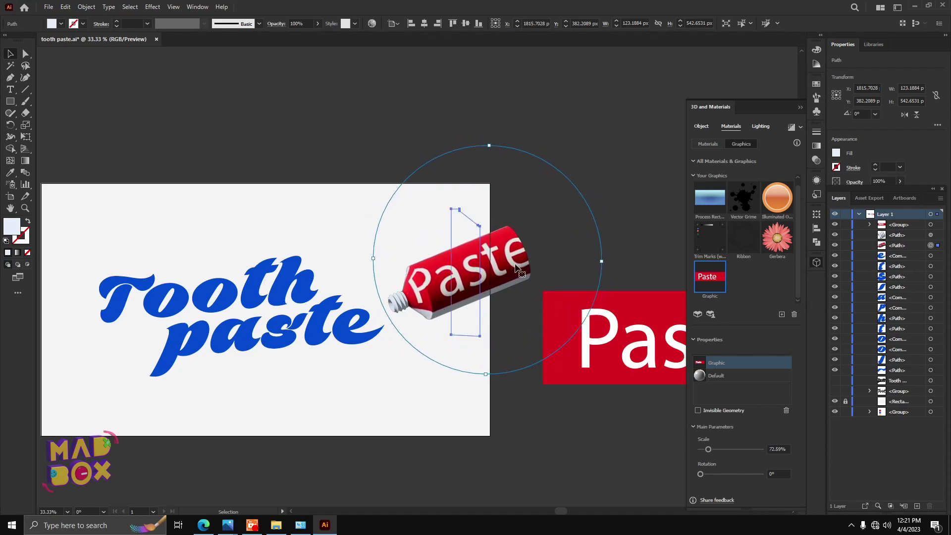
{"action": "left_click_drag", "start_coordinate": [537, 254], "coordinate": [560, 254]}
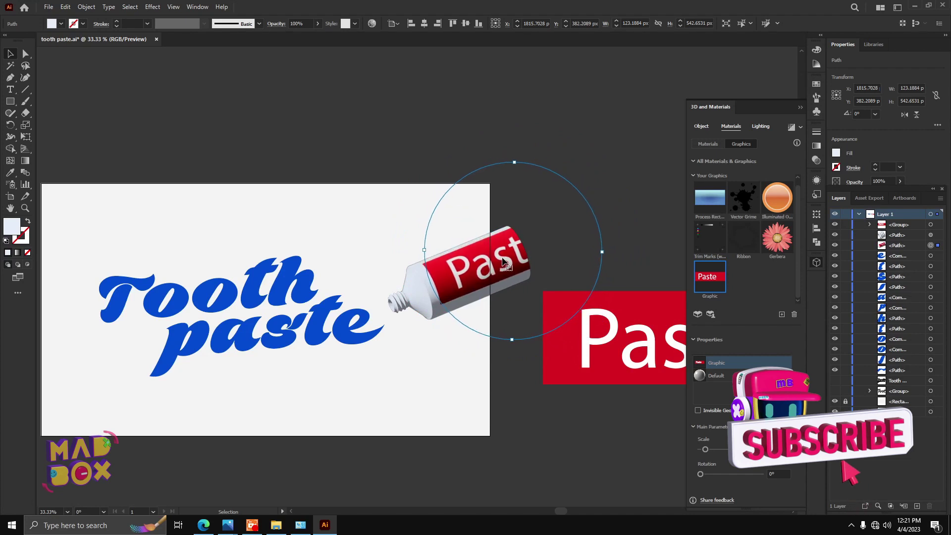
{"action": "mouse_move", "coordinate": [502, 265]}
{"action": "left_mouse_down"}
{"action": "mouse_move", "coordinate": [495, 247]}
{"action": "mouse_move", "coordinate": [483, 263]}
{"action": "left_mouse_up"}
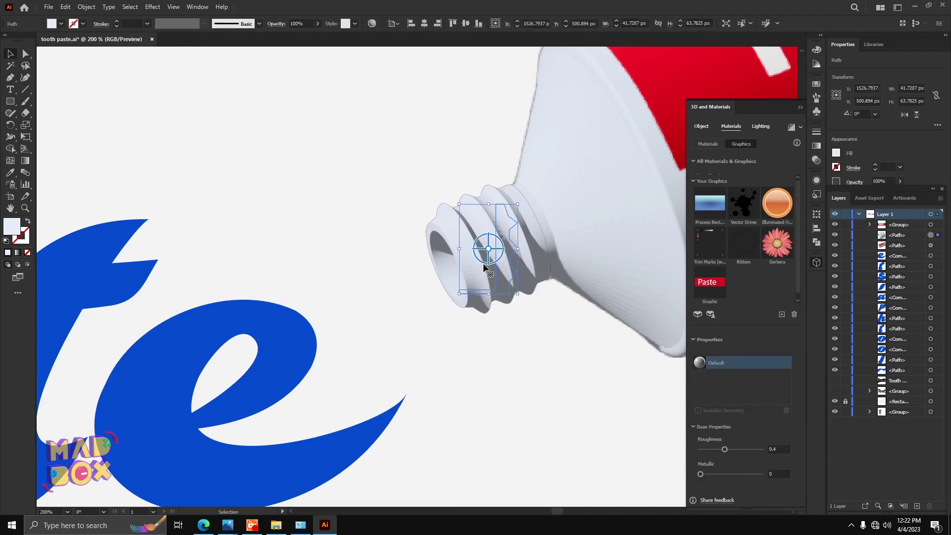
- Draw a closed, curved paste strand with the Pen tool flowing from the nozzle opening
{"action": "key", "text": "p"}
{"action": "left_click", "coordinate": [454, 244]}
{"action": "left_click", "coordinate": [423, 293]}
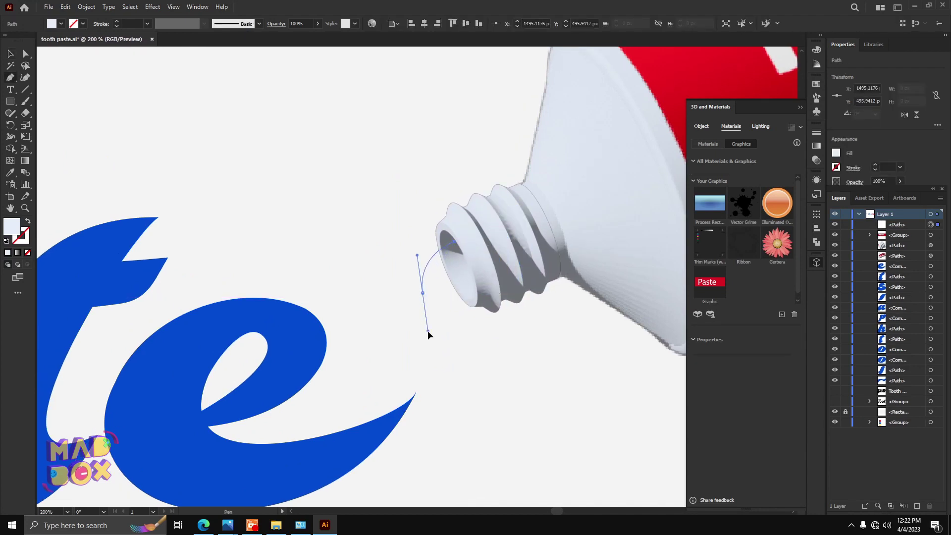
{"action": "mouse_move", "coordinate": [428, 331]}
{"action": "left_mouse_down"}
{"action": "mouse_move", "coordinate": [434, 344]}
{"action": "mouse_move", "coordinate": [453, 319]}
{"action": "left_mouse_up"}
{"action": "left_click", "coordinate": [427, 361]}
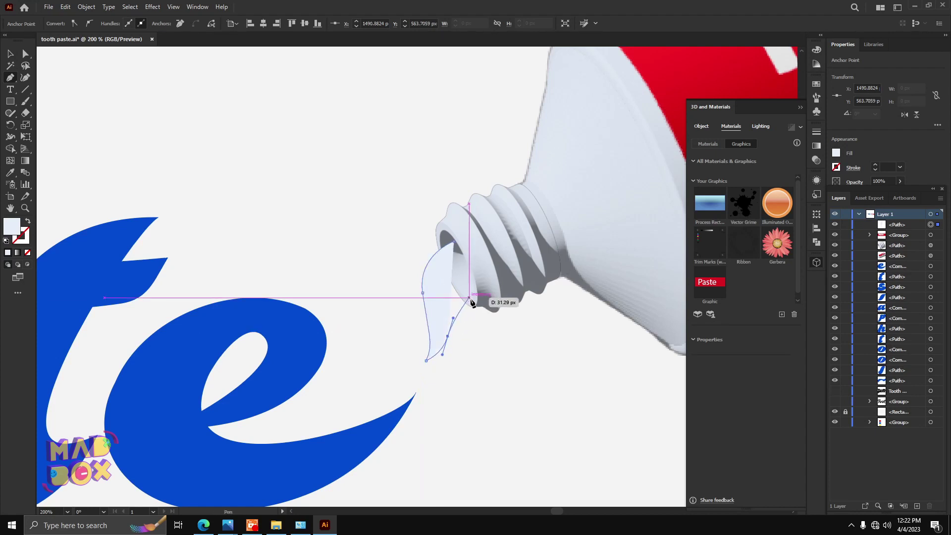
{"action": "left_click", "coordinate": [469, 301]}
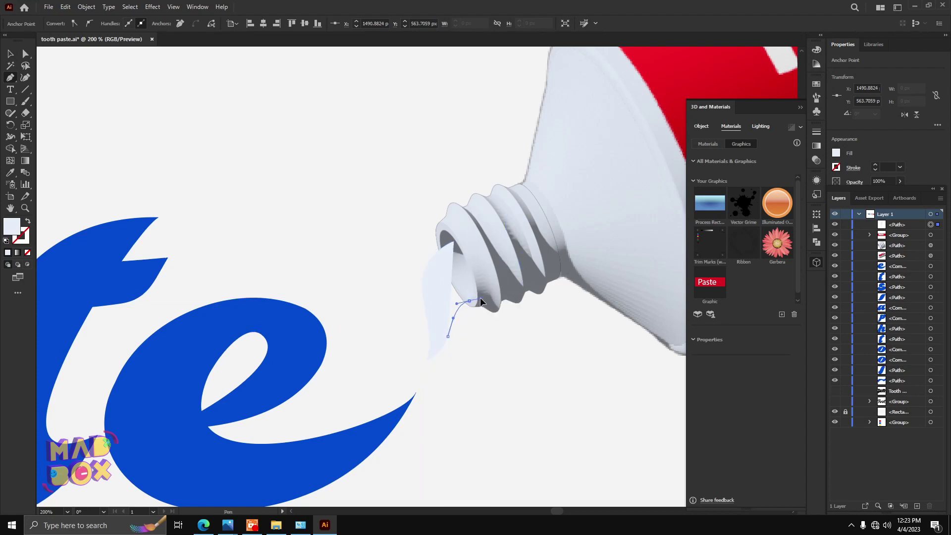
{"action": "left_click_drag", "start_coordinate": [469, 300], "coordinate": [475, 288]}
{"action": "scroll", "coordinate": [476, 289], "scroll_direction": "up", "scroll_amount": 1}
{"action": "scroll", "coordinate": [442, 213], "scroll_direction": "up", "scroll_amount": 2}
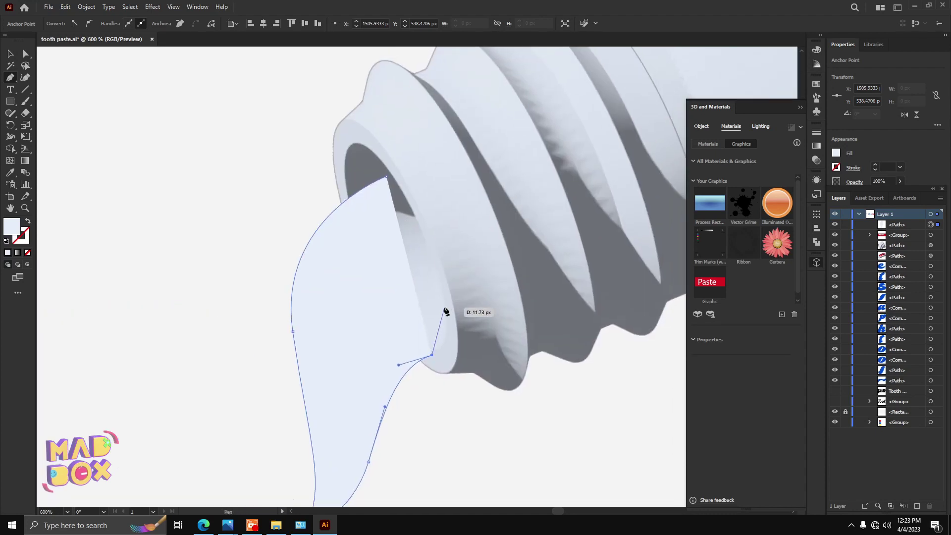
{"action": "left_click_drag", "start_coordinate": [390, 176], "coordinate": [371, 154]}
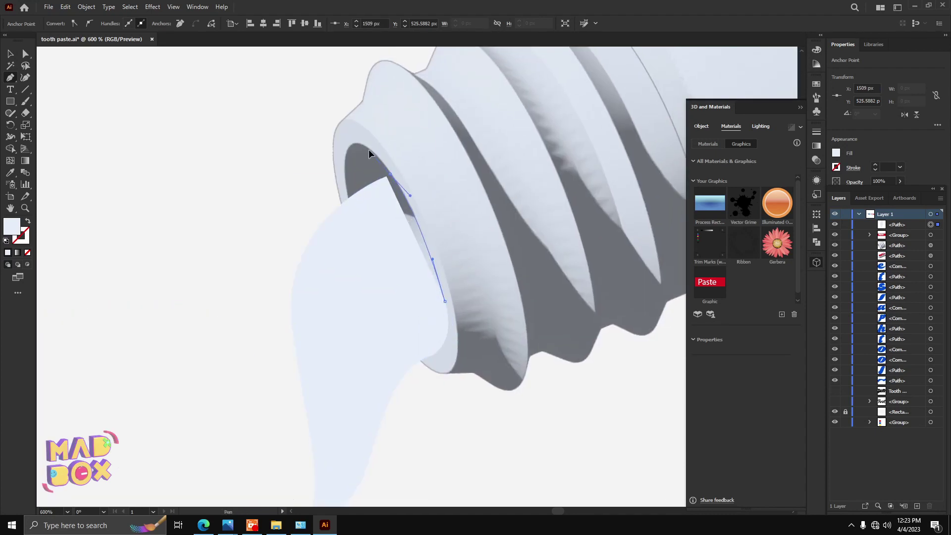
- Fill the strand with the lettering's blue using the Eyedropper and save the file
{"action": "key", "text": "ctrl+minus"}
{"action": "key", "text": "i"}
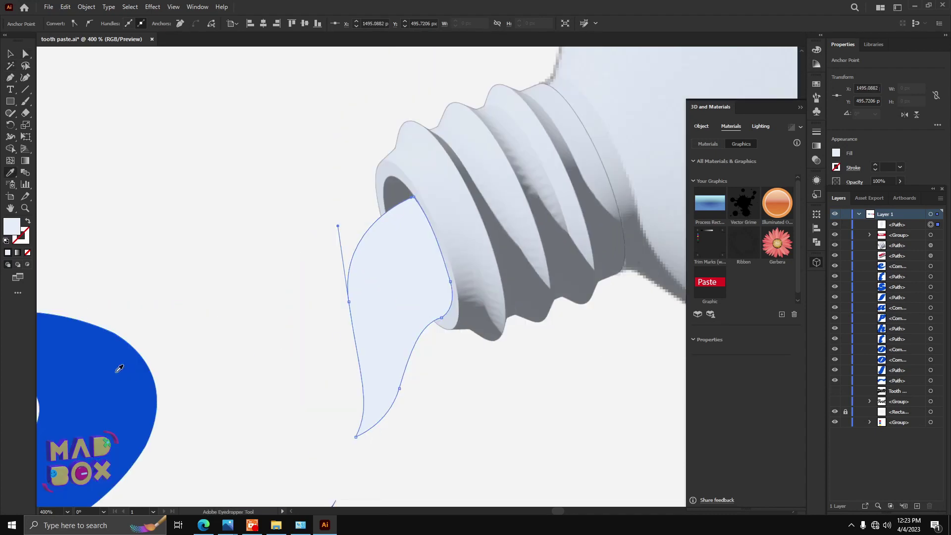
{"action": "left_click", "coordinate": [117, 367]}
{"action": "key", "text": "v"}
{"action": "key", "text": "ctrl+s"}
{"action": "left_click", "coordinate": [217, 280]}
{"action": "scroll", "coordinate": [248, 297], "scroll_direction": "down", "scroll_amount": 3}
- Eyedrop the inflated e's cyan onto the white nozzle strand and save
{"action": "scroll", "coordinate": [277, 307], "scroll_direction": "down", "scroll_amount": 1}
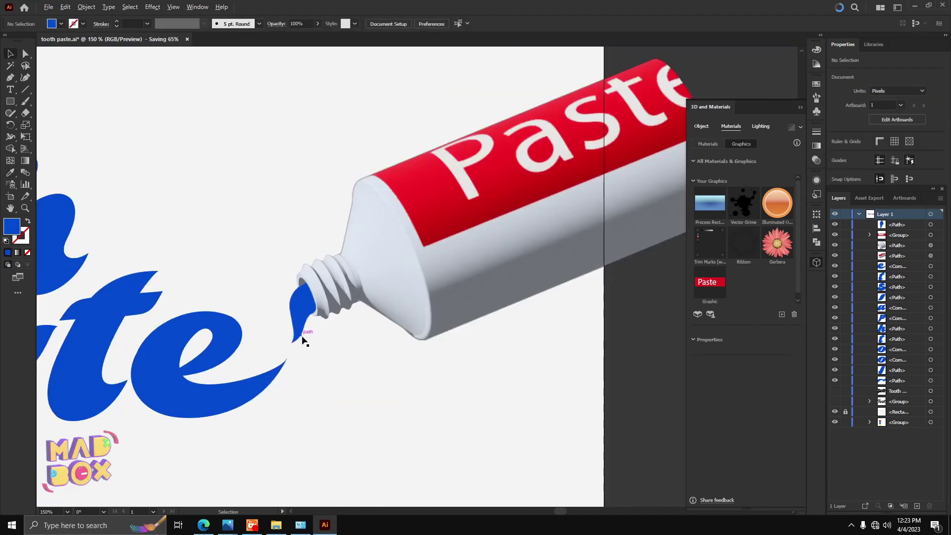
{"action": "scroll", "coordinate": [496, 298], "scroll_direction": "down", "scroll_amount": 2}
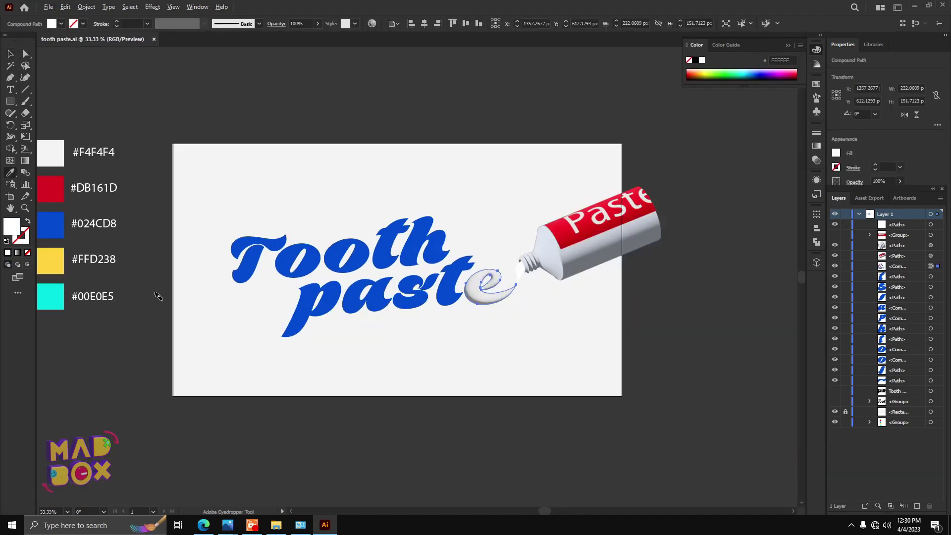
{"action": "left_click", "coordinate": [58, 297]}
{"action": "scroll", "coordinate": [525, 271], "scroll_direction": "up", "scroll_amount": 1}
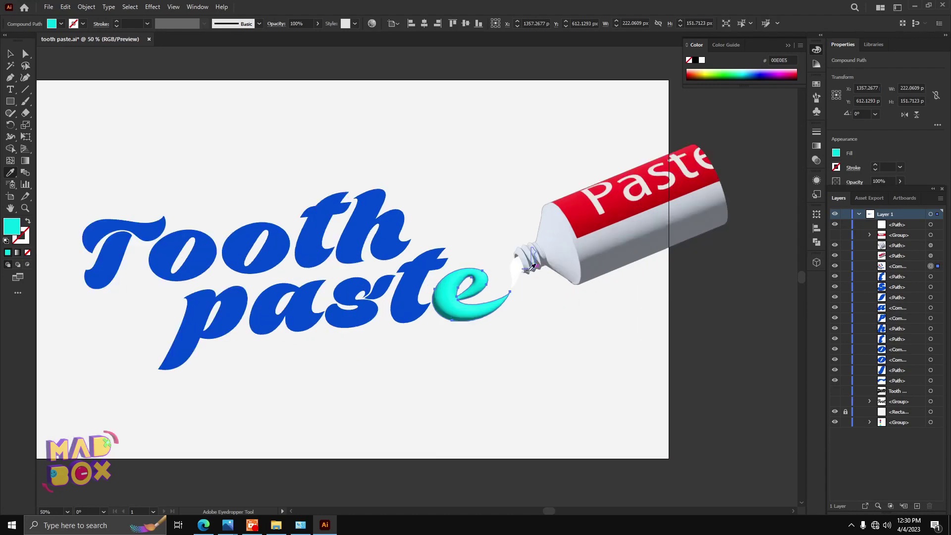
{"action": "key", "text": "v"}
{"action": "left_click", "coordinate": [519, 272]}
{"action": "key", "text": "i"}
{"action": "left_click", "coordinate": [469, 315]}
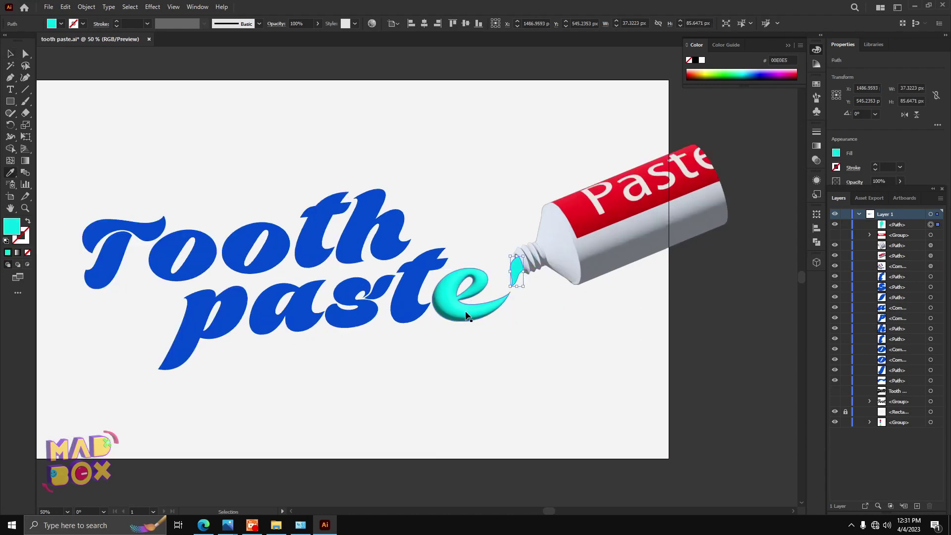
{"action": "key", "text": "v"}
{"action": "key", "text": "ctrl+s"}
{"action": "left_click", "coordinate": [452, 344]}
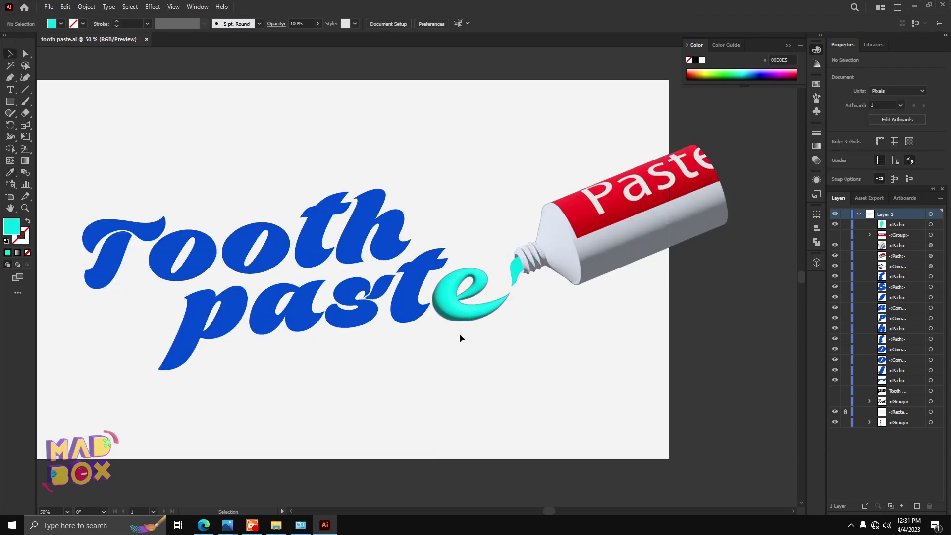
- Reselect the cyan strand and bring up its 3D and Materials settings
{"action": "left_click", "coordinate": [515, 270]}
{"action": "left_click", "coordinate": [788, 45]}
{"action": "left_click", "coordinate": [817, 262]}
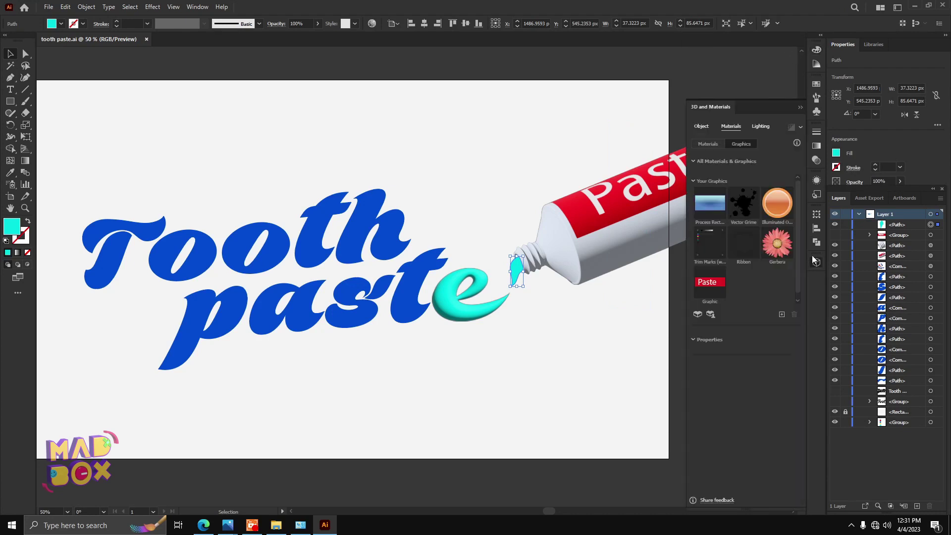
{"action": "left_click", "coordinate": [783, 164]}
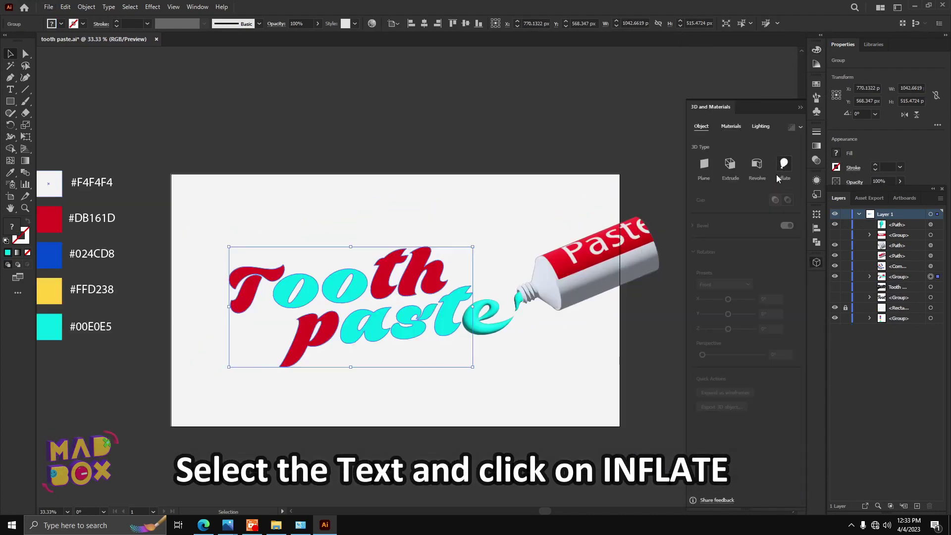
- Apply the Inflate 3D type to the lettering and save
{"action": "left_click", "coordinate": [781, 171]}
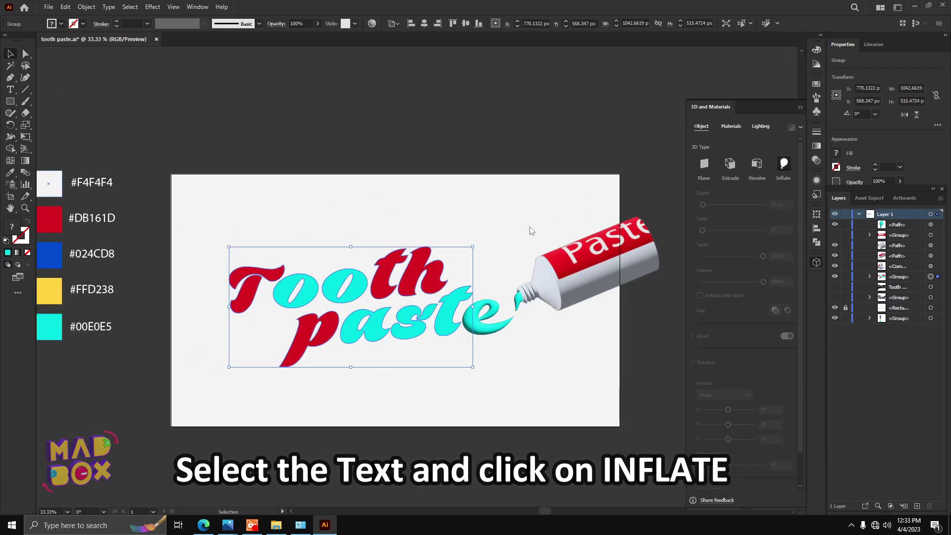
{"action": "key", "text": "ctrl+s"}
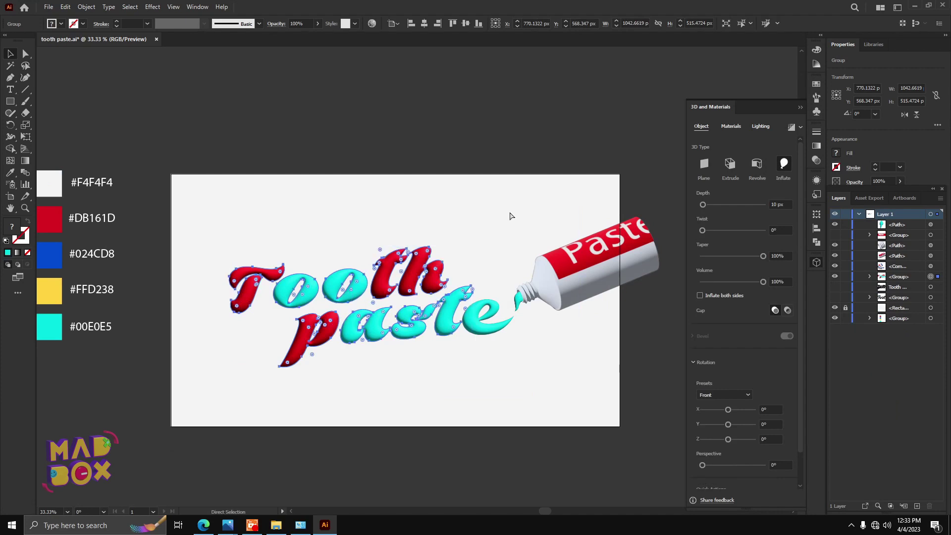
{"action": "left_click", "coordinate": [489, 229]}
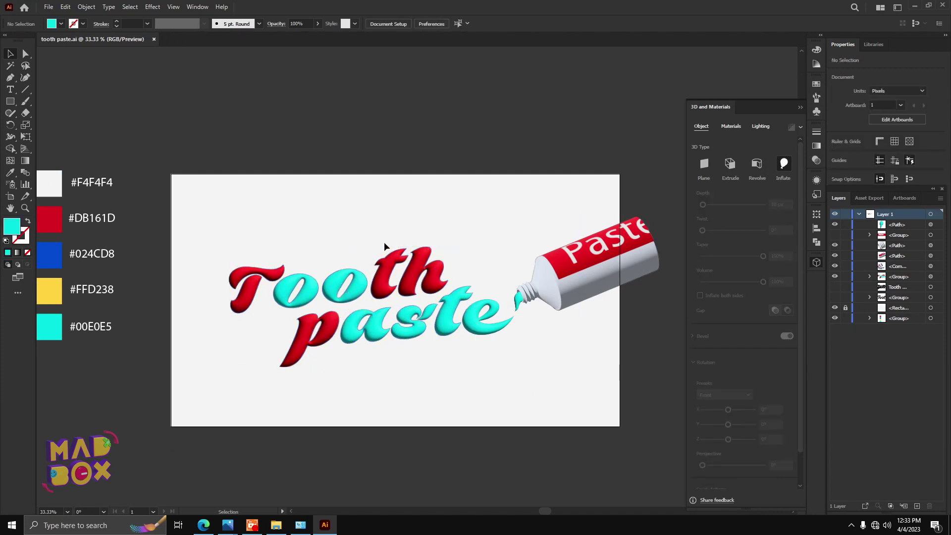
{"action": "left_click_drag", "start_coordinate": [429, 274], "coordinate": [405, 264]}
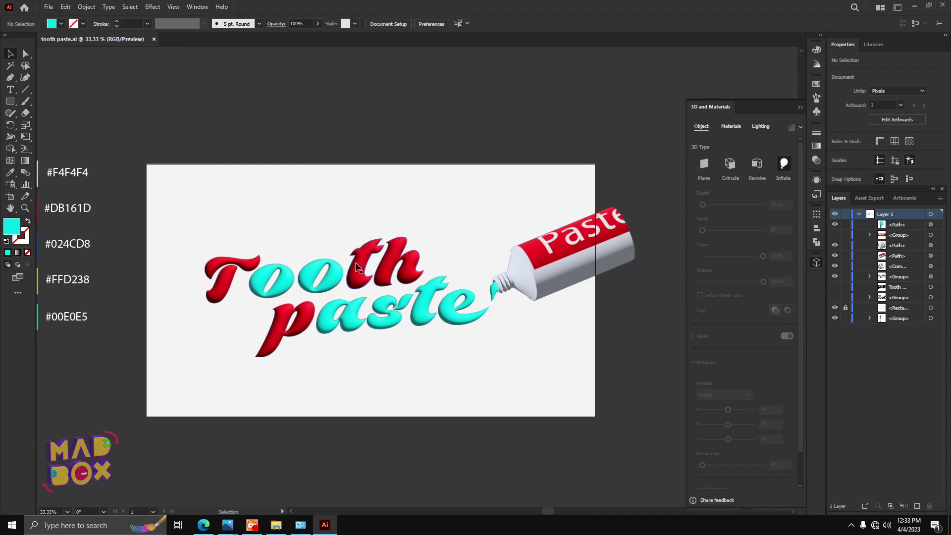
- Recolour the whole Tooth paste lettering cyan #00E0E5 with the Eyedropper
{"action": "left_click", "coordinate": [360, 276]}
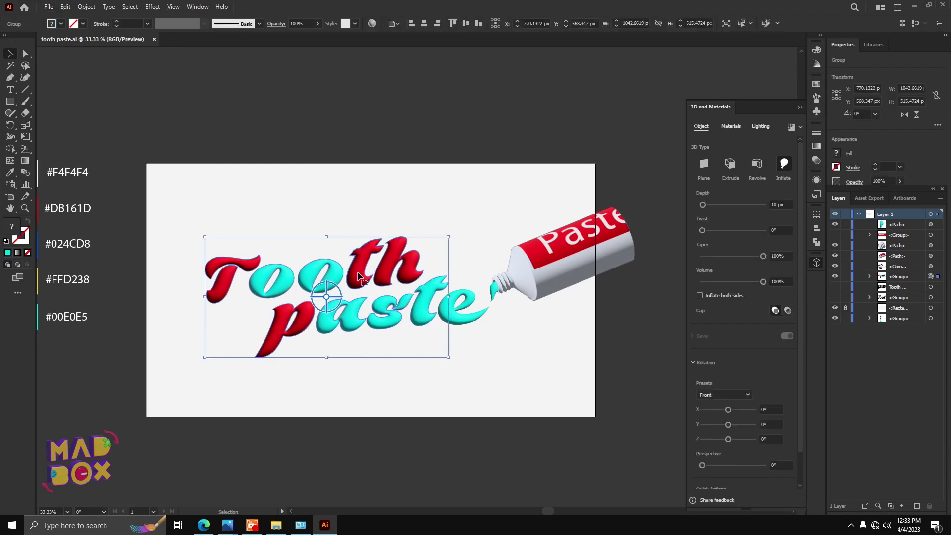
{"action": "key", "text": "u"}
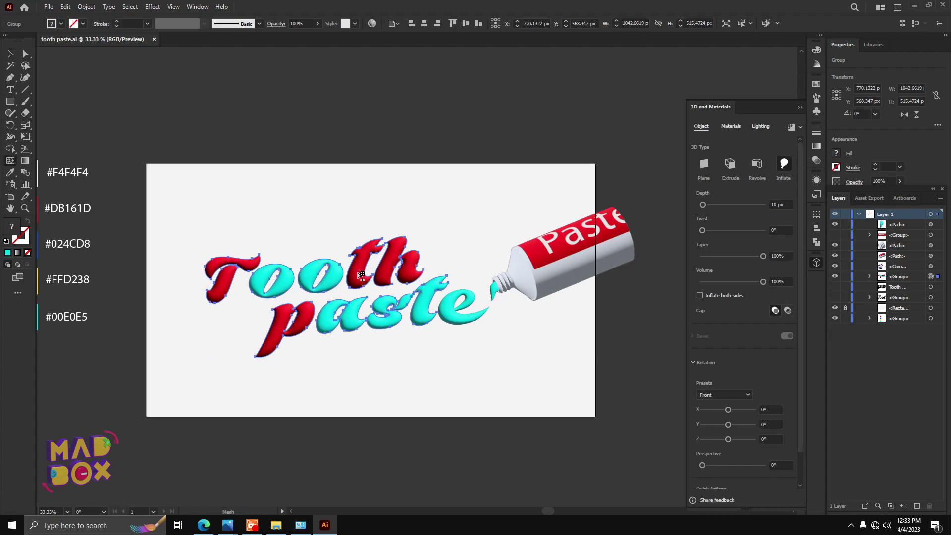
{"action": "key", "text": "i"}
{"action": "scroll", "coordinate": [361, 276], "scroll_direction": "left", "scroll_amount": 3}
{"action": "left_click", "coordinate": [84, 318]}
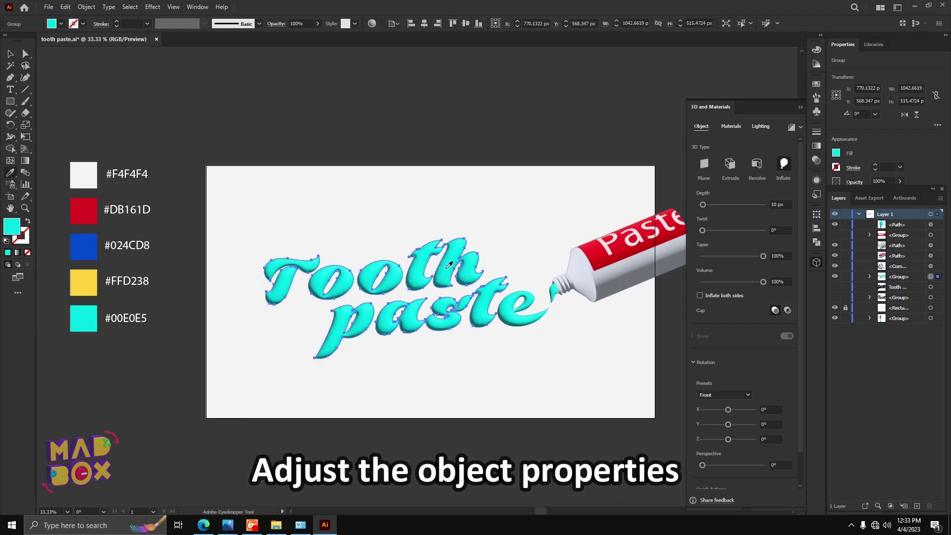
- Increase the lettering's inflate depth and enable Inflate both sides
{"action": "key", "text": "v"}
{"action": "key", "text": "ctrl+equal"}
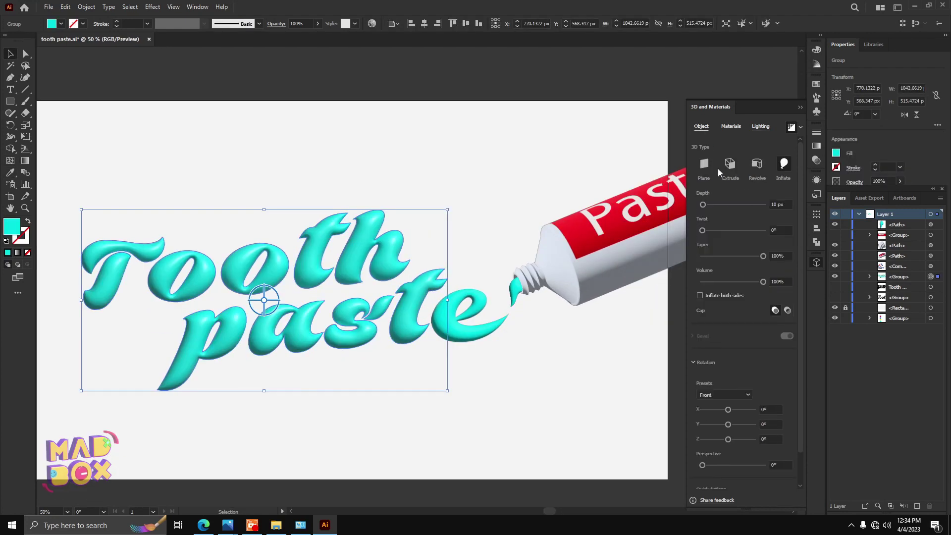
{"action": "left_click_drag", "start_coordinate": [704, 205], "coordinate": [715, 205]}
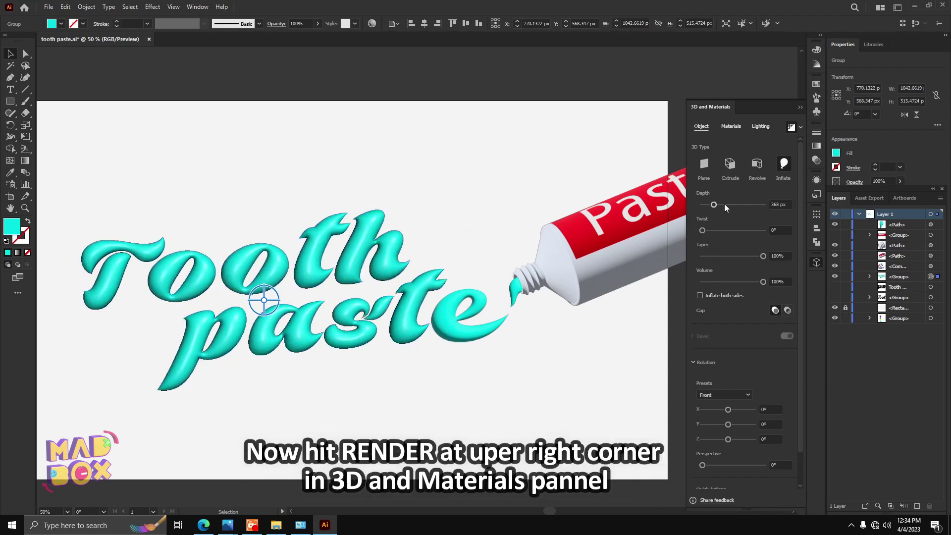
{"action": "left_click", "coordinate": [724, 205]}
- Try adding perspective to the lettering, then reset Perspective to 0°
{"action": "left_click", "coordinate": [700, 295]}
{"action": "scroll", "coordinate": [718, 372], "scroll_direction": "down", "scroll_amount": 2}
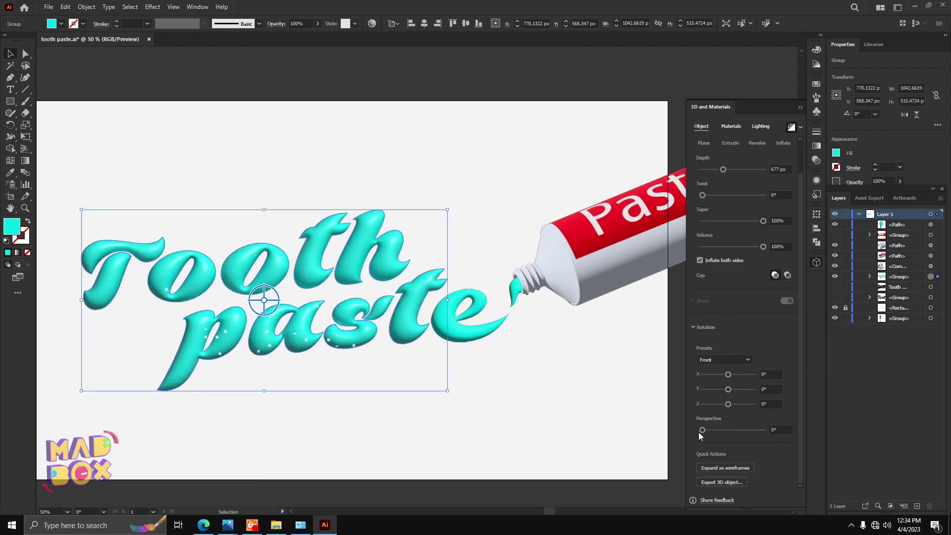
{"action": "left_click_drag", "start_coordinate": [703, 431], "coordinate": [705, 431]}
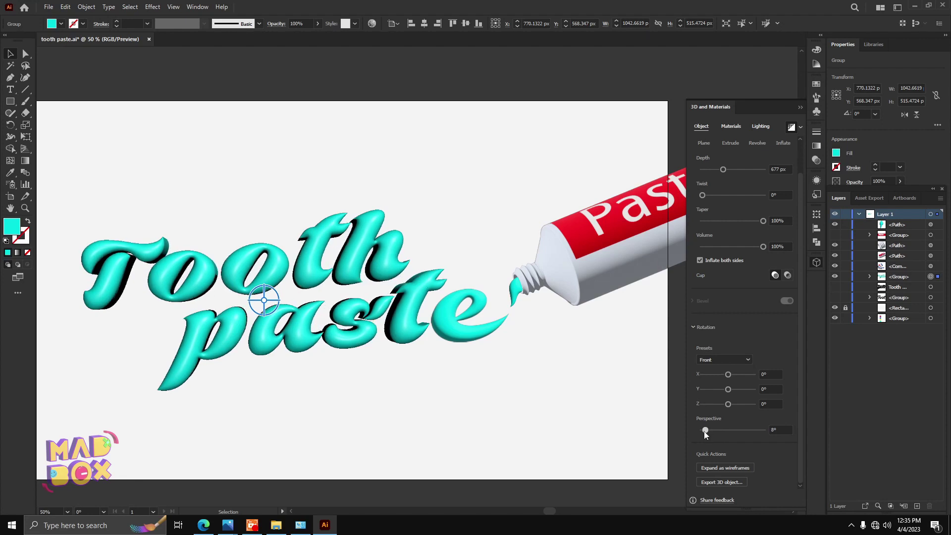
{"action": "left_click_drag", "start_coordinate": [704, 431], "coordinate": [705, 432]}
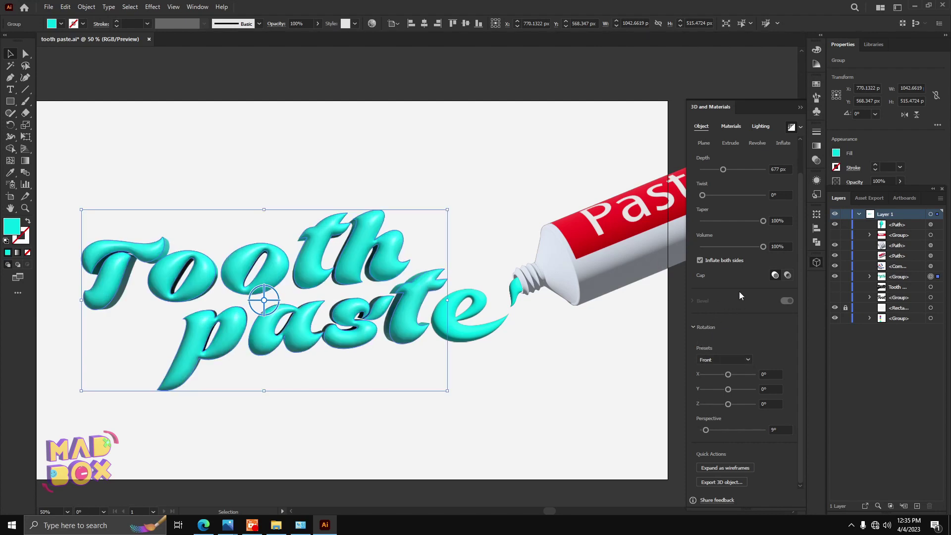
{"action": "left_click_drag", "start_coordinate": [801, 350], "coordinate": [801, 310]}
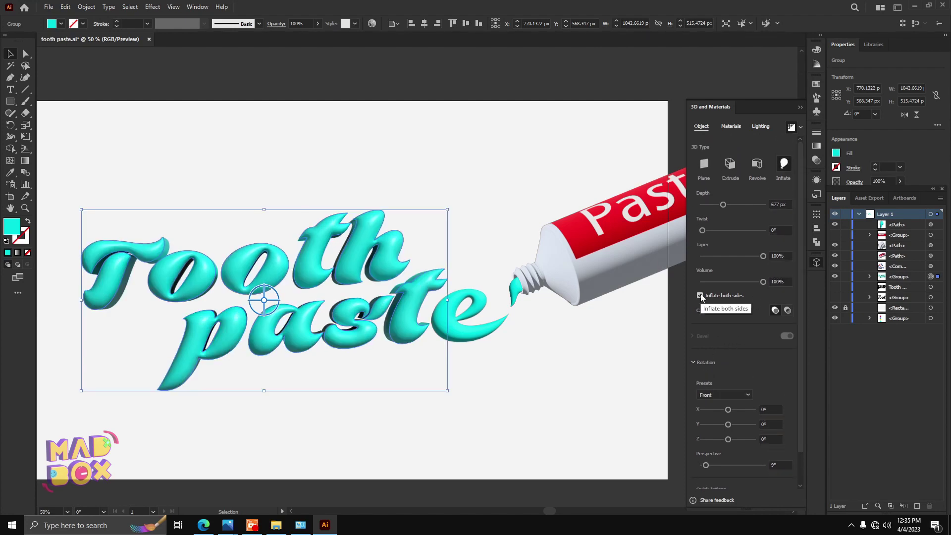
{"action": "left_click_drag", "start_coordinate": [709, 465], "coordinate": [689, 465]}
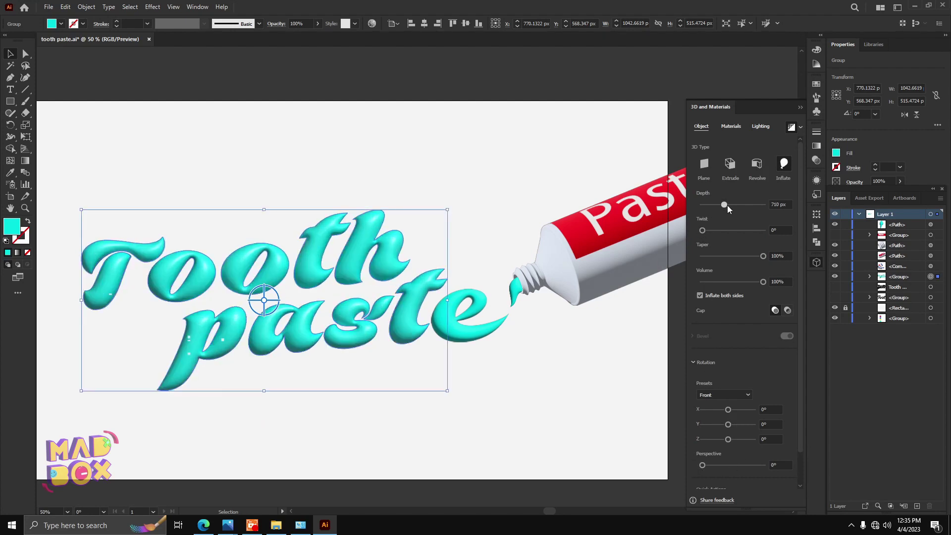
- Tilt the lettering slightly to show its side and make the inflation much shallower
{"action": "left_click_drag", "start_coordinate": [728, 205], "coordinate": [729, 206]}
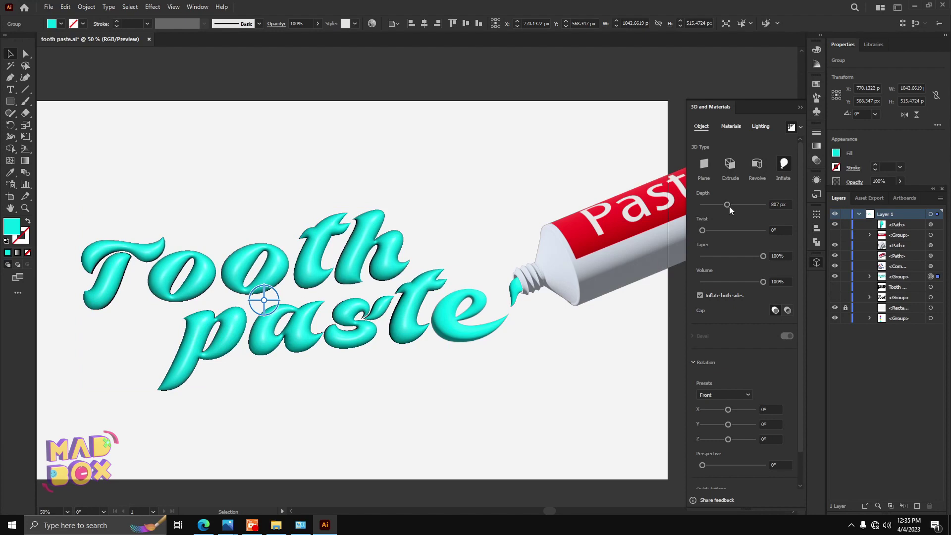
{"action": "left_click_drag", "start_coordinate": [729, 207], "coordinate": [729, 206]}
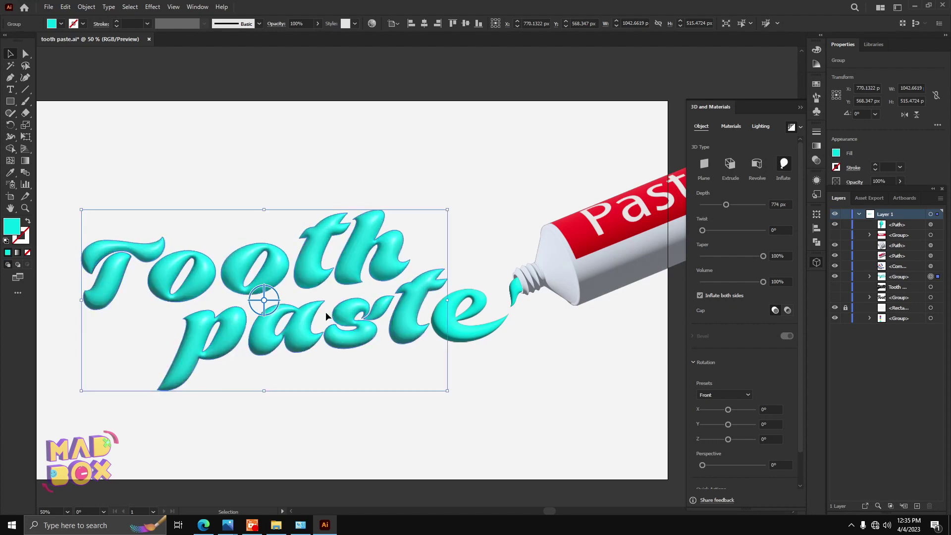
{"action": "left_click_drag", "start_coordinate": [264, 300], "coordinate": [265, 303]}
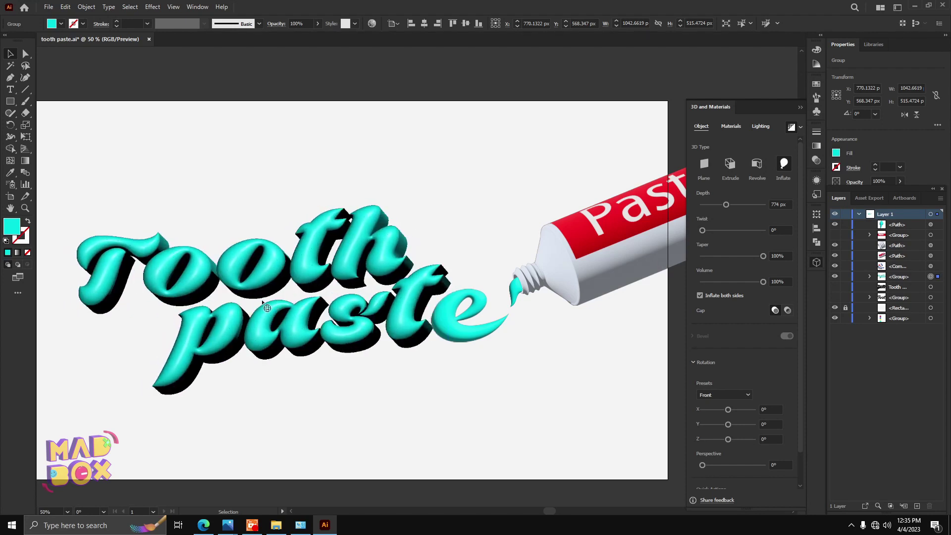
{"action": "left_click_drag", "start_coordinate": [265, 302], "coordinate": [269, 298]}
{"action": "left_click_drag", "start_coordinate": [727, 205], "coordinate": [715, 205]}
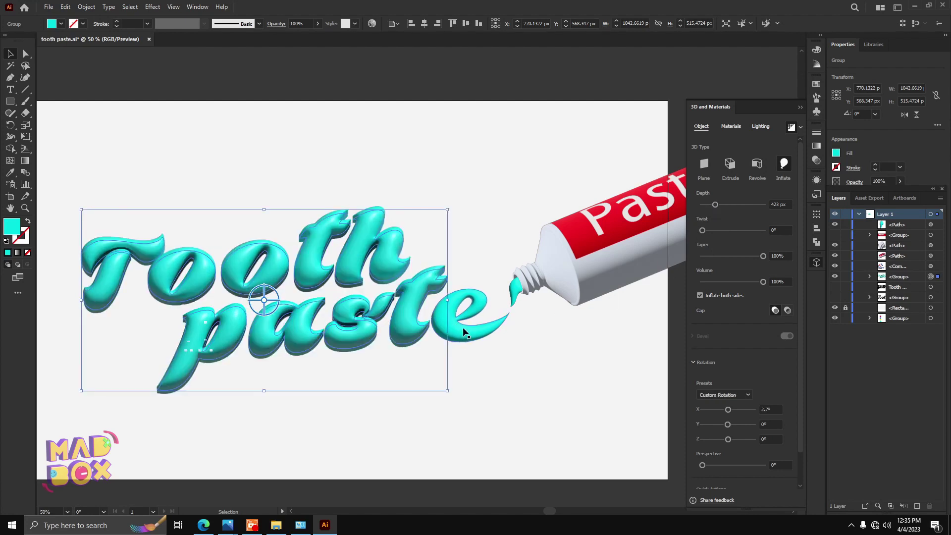
- Lower the lettering's inflate depth to about 309 px with 5° perspective
{"action": "left_click", "coordinate": [530, 389]}
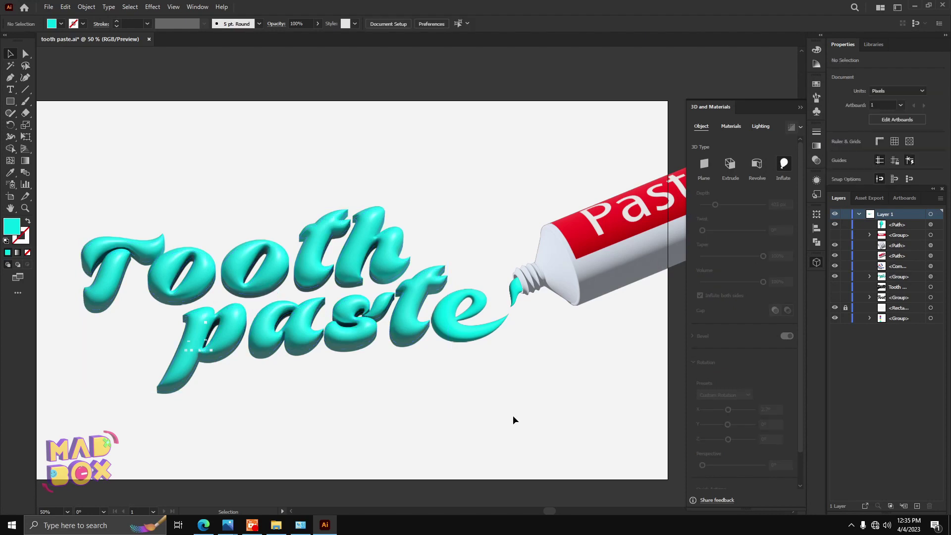
{"action": "left_click", "coordinate": [405, 329]}
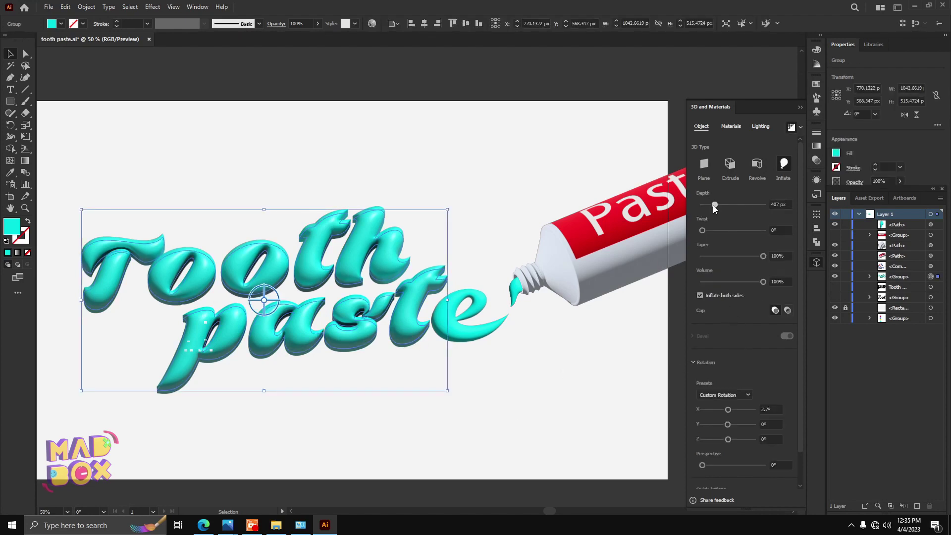
{"action": "left_click_drag", "start_coordinate": [715, 206], "coordinate": [712, 206]}
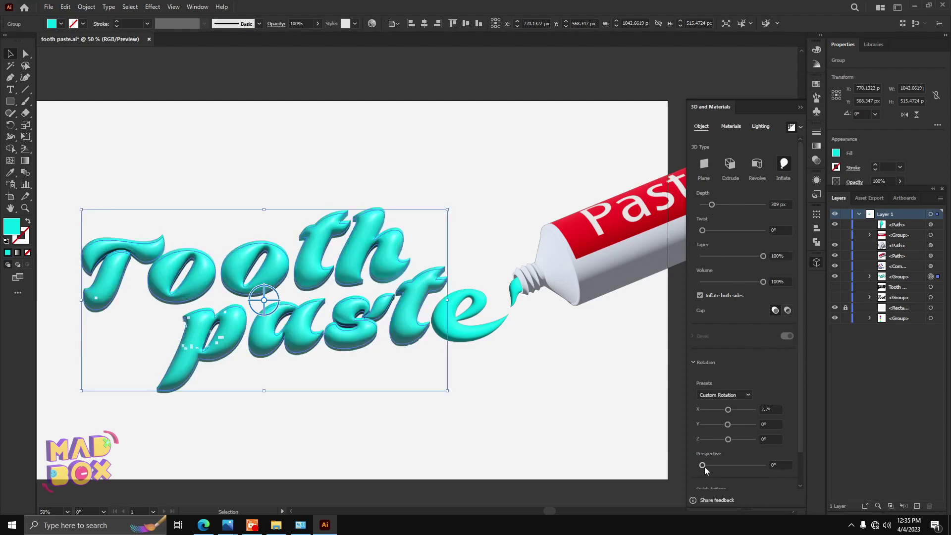
{"action": "left_click_drag", "start_coordinate": [706, 467], "coordinate": [707, 465]}
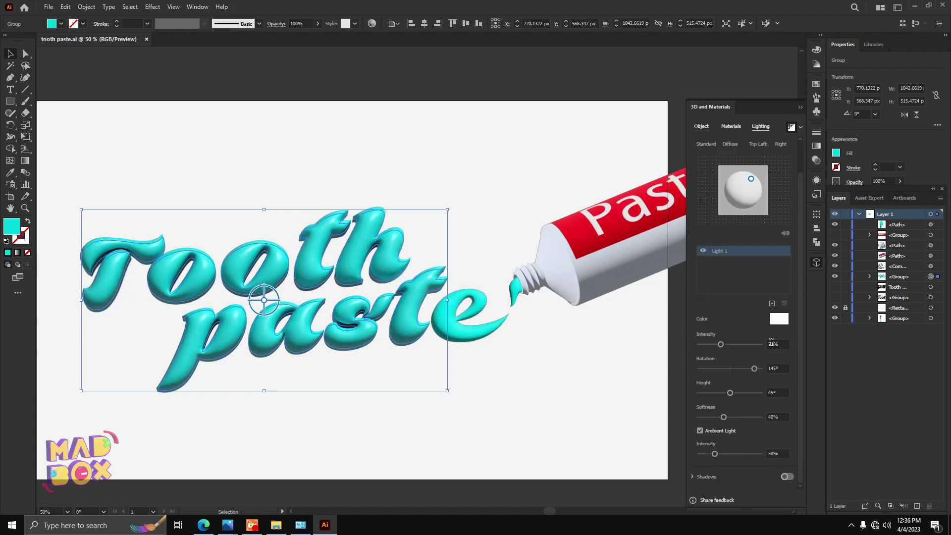
- Rotate the light to −69° and raise its height to 65°
{"action": "left_click_drag", "start_coordinate": [754, 369], "coordinate": [719, 371]}
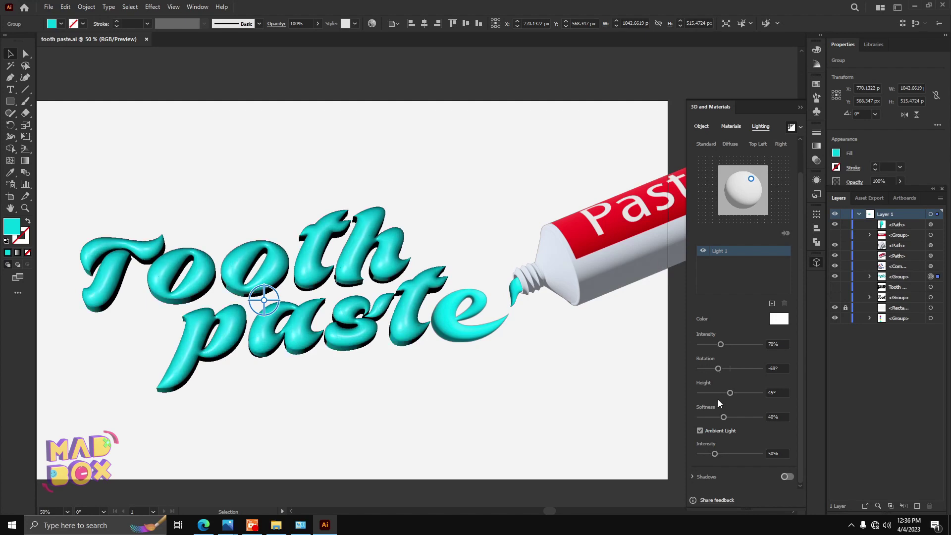
{"action": "mouse_move", "coordinate": [730, 393]}
{"action": "left_mouse_down"}
{"action": "mouse_move", "coordinate": [750, 393]}
{"action": "mouse_move", "coordinate": [741, 395]}
{"action": "left_mouse_up"}
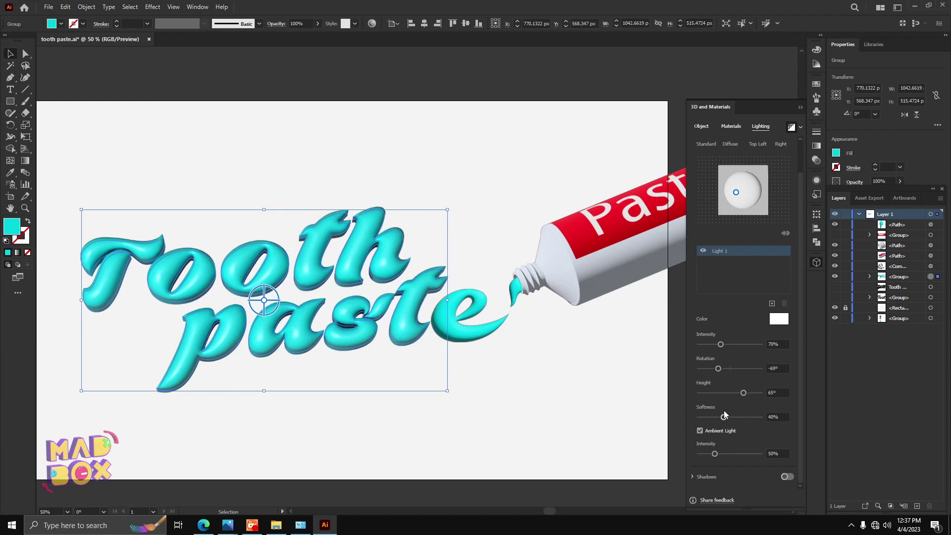
- Set the lettering material to Metallic 0.08 and Roughness 0.31
{"action": "left_click", "coordinate": [729, 128]}
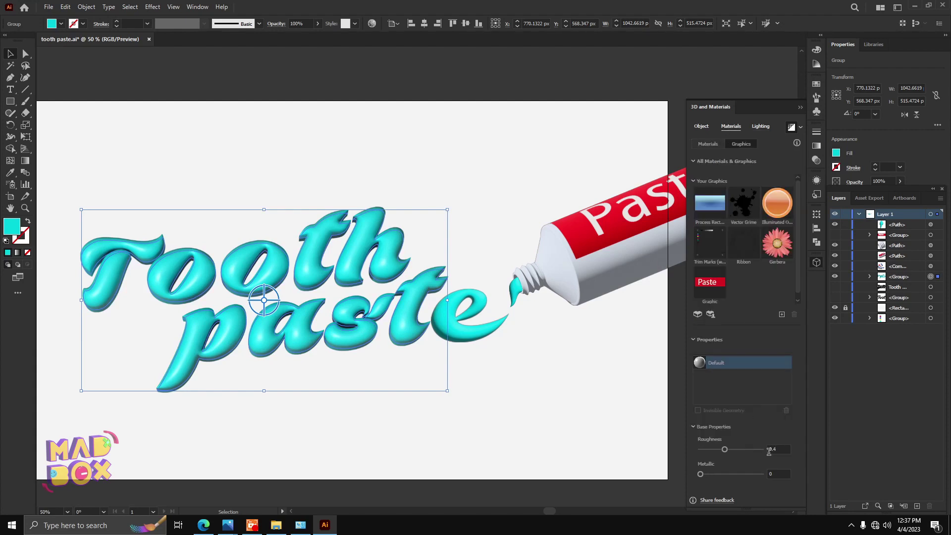
{"action": "left_click", "coordinate": [703, 474]}
{"action": "left_click_drag", "start_coordinate": [725, 449], "coordinate": [720, 451]}
- Adjust the ray-traced render quality, trying High and then Medium
{"action": "left_click", "coordinate": [799, 127]}
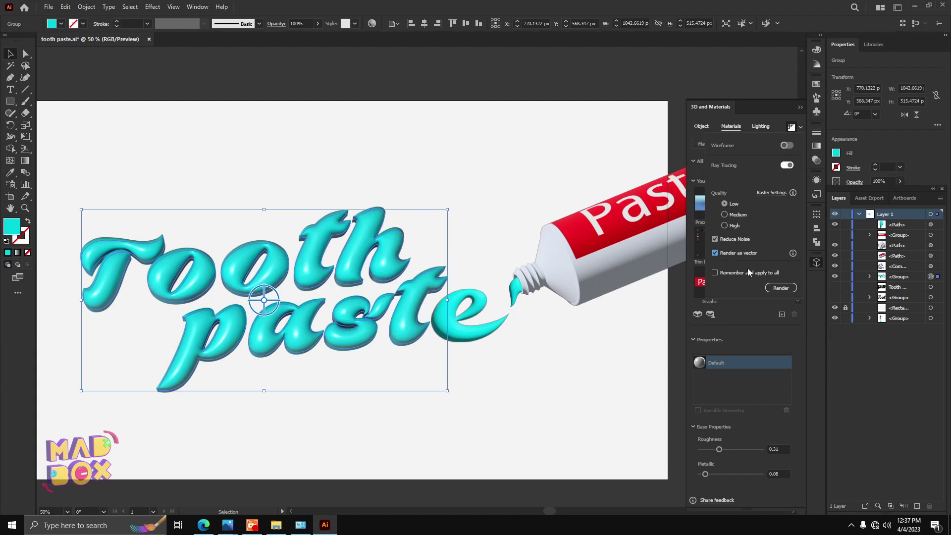
{"action": "left_click", "coordinate": [787, 288]}
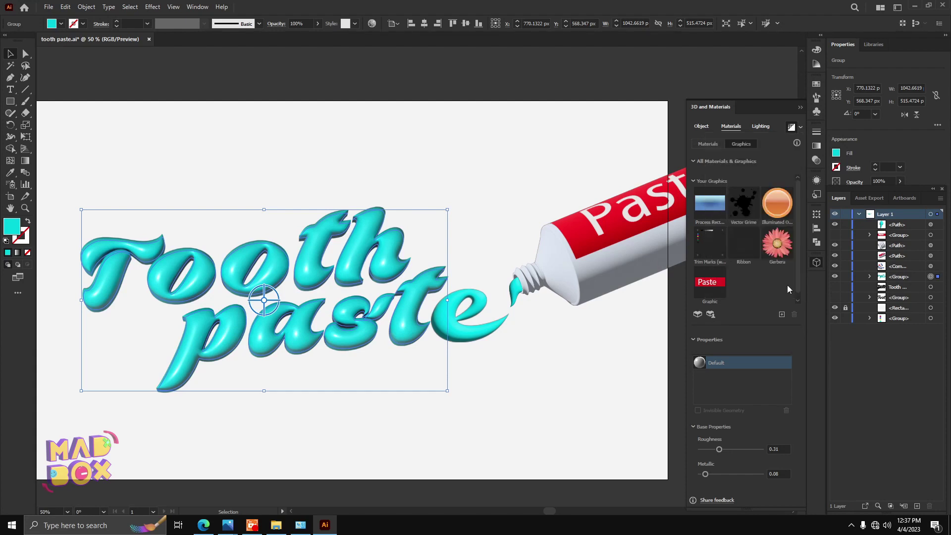
{"action": "left_click", "coordinate": [799, 128]}
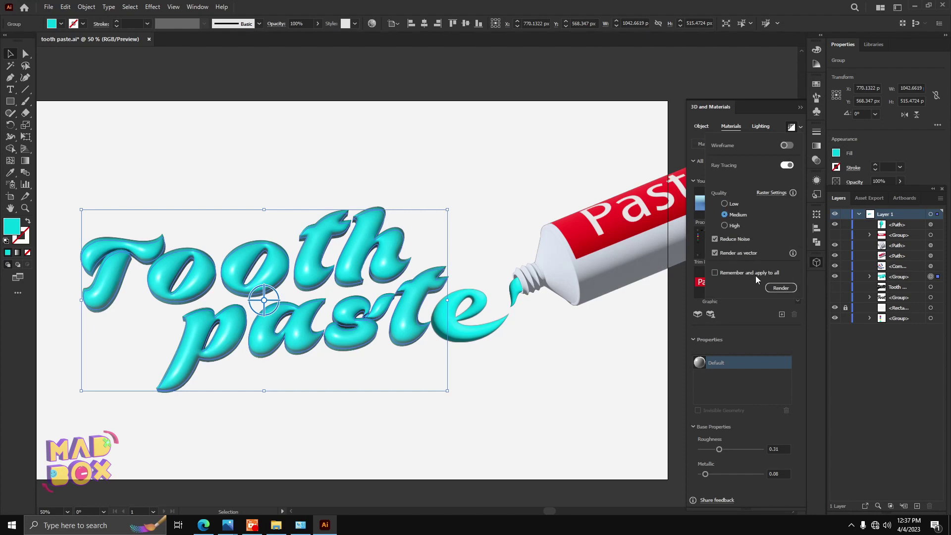
{"action": "left_click", "coordinate": [732, 227]}
{"action": "left_click", "coordinate": [726, 215]}
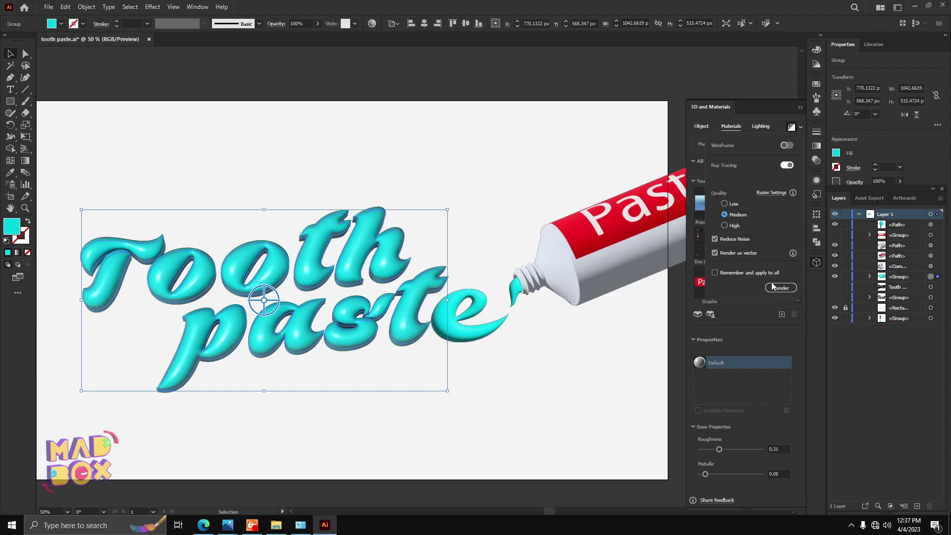
{"action": "left_click", "coordinate": [796, 132]}
{"action": "left_click", "coordinate": [801, 127]}
{"action": "left_click", "coordinate": [801, 127]}
- Swing the main light's rotation from 151° around to about 128°
{"action": "left_click", "coordinate": [760, 127]}
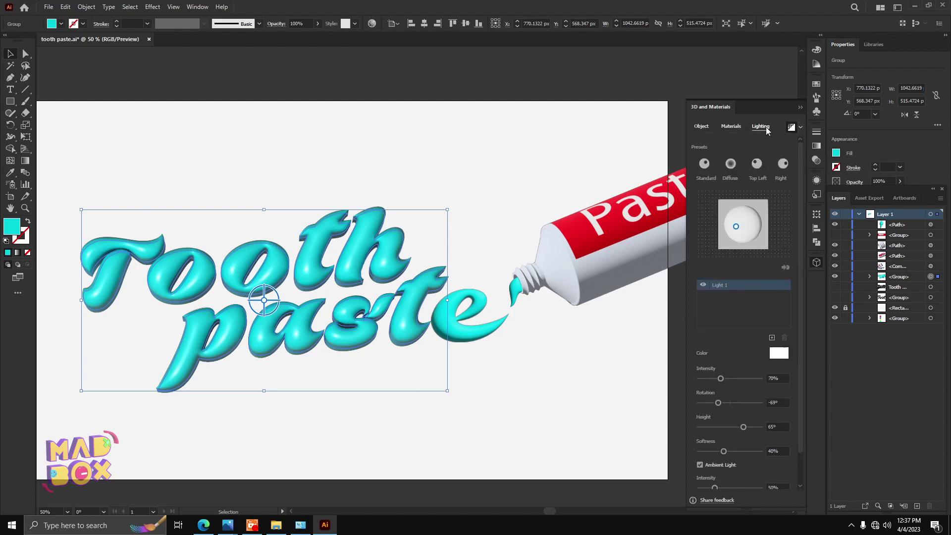
{"action": "left_click_drag", "start_coordinate": [719, 401], "coordinate": [702, 403]}
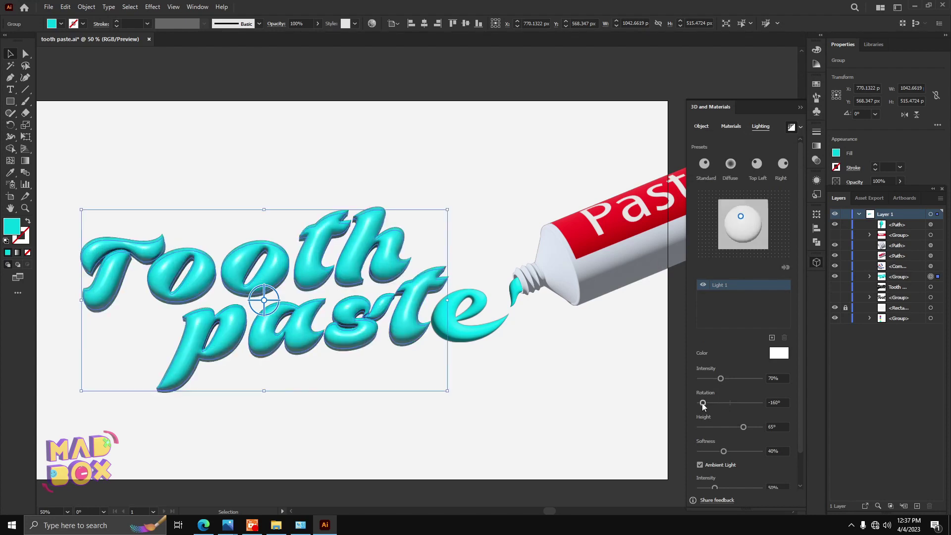
{"action": "left_click_drag", "start_coordinate": [703, 403], "coordinate": [746, 404]}
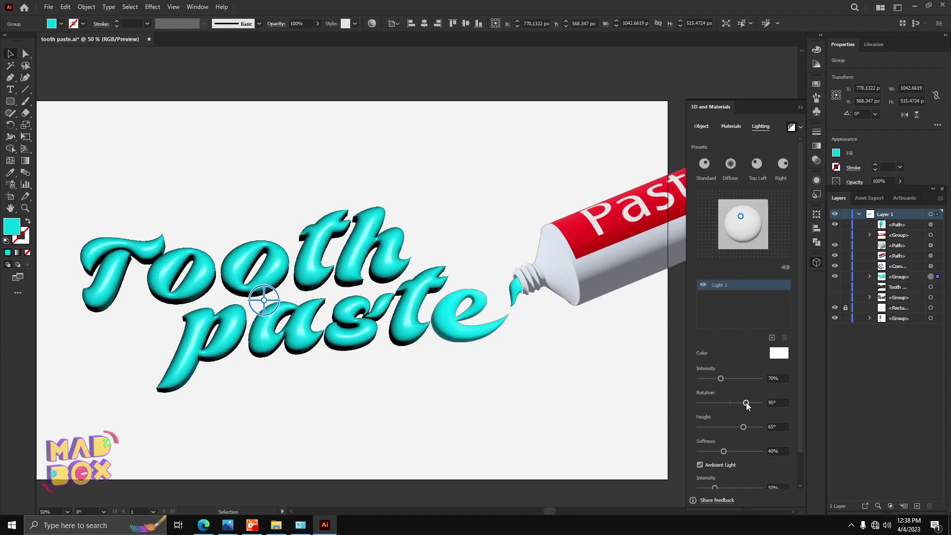
{"action": "left_click_drag", "start_coordinate": [747, 403], "coordinate": [756, 405]}
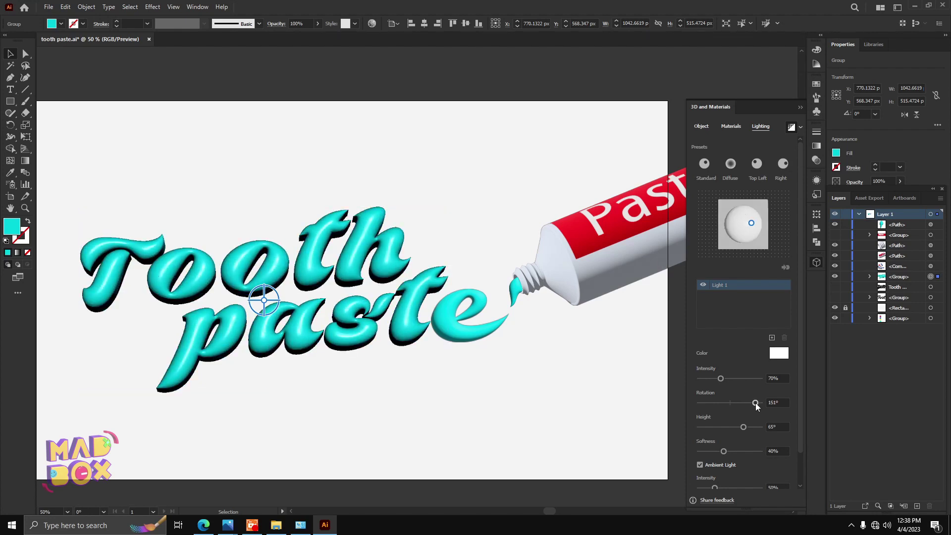
{"action": "left_click_drag", "start_coordinate": [756, 406], "coordinate": [752, 405]}
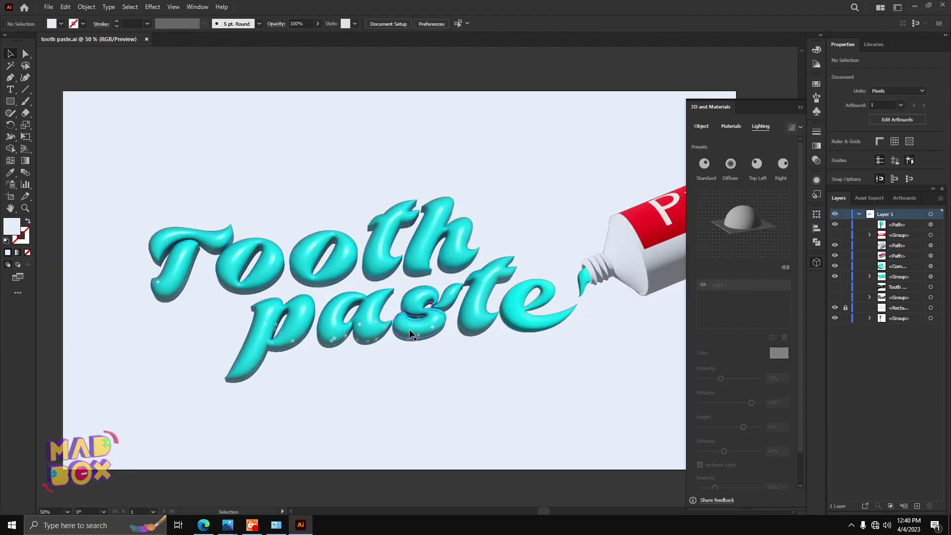
- Move Light 2 to the upper left, near −115° rotation and 43° height
{"action": "left_click", "coordinate": [409, 329]}
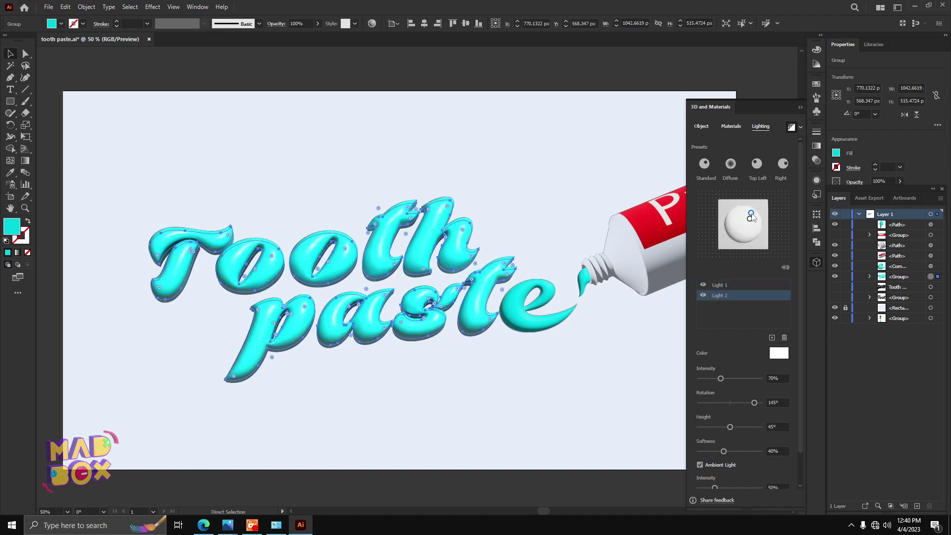
{"action": "left_click_drag", "start_coordinate": [751, 213], "coordinate": [732, 219]}
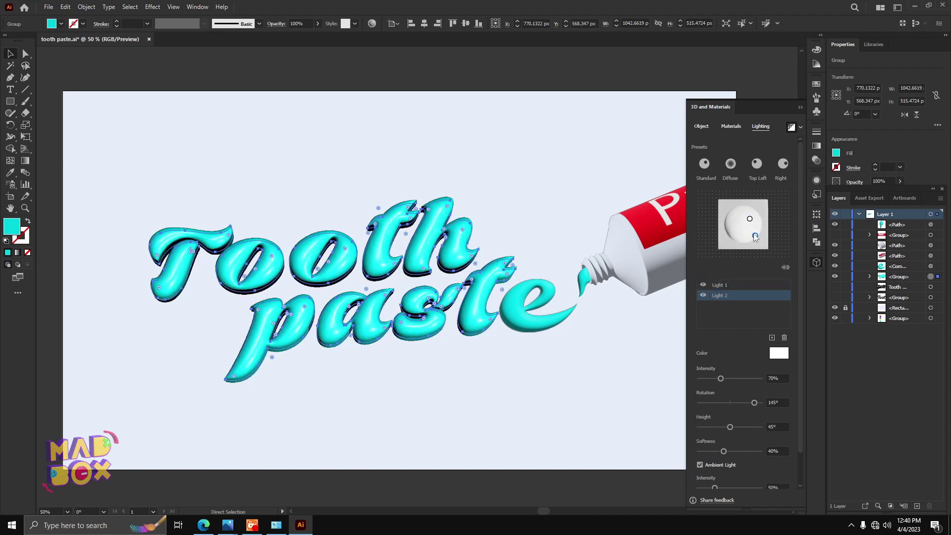
{"action": "left_click", "coordinate": [673, 301]}
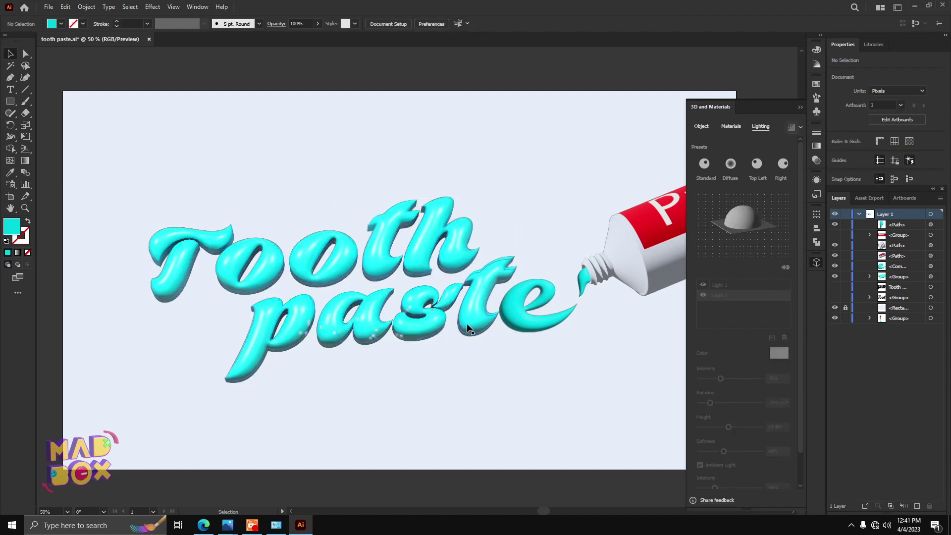
{"action": "left_click", "coordinate": [518, 300]}
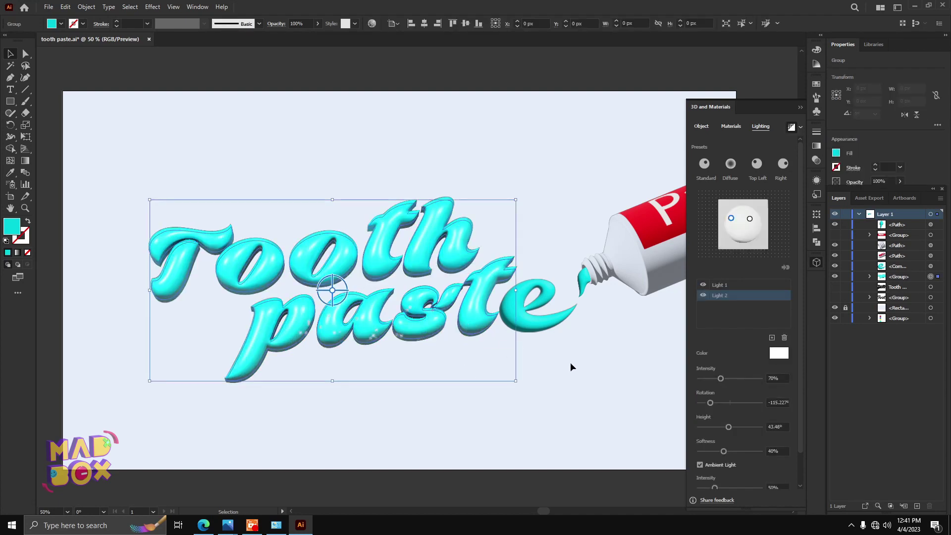
- Make the inflated lettering shallower and move Light 2 to about −44° rotation, 28° height
{"action": "left_click", "coordinate": [701, 126]}
{"action": "left_click_drag", "start_coordinate": [713, 208], "coordinate": [708, 207]}
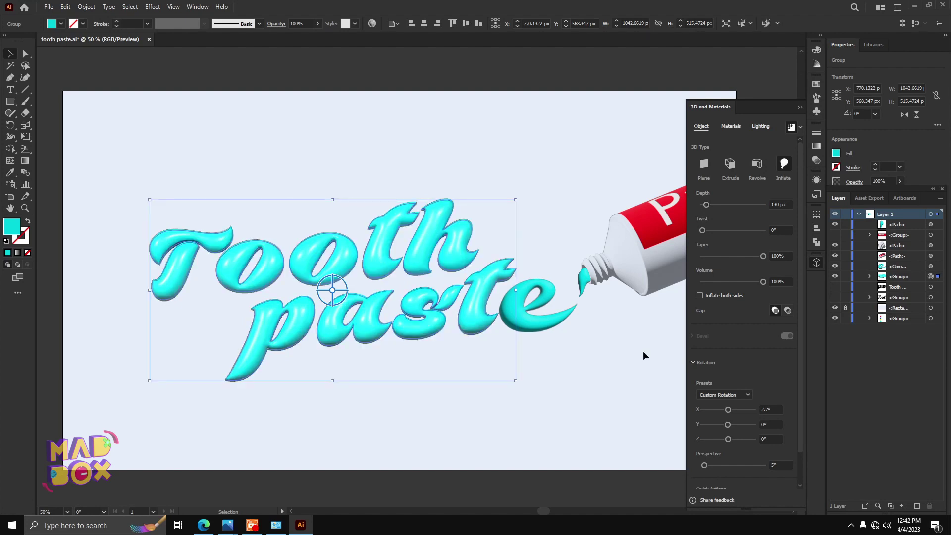
{"action": "left_click", "coordinate": [762, 127]}
{"action": "left_click_drag", "start_coordinate": [732, 219], "coordinate": [732, 237]}
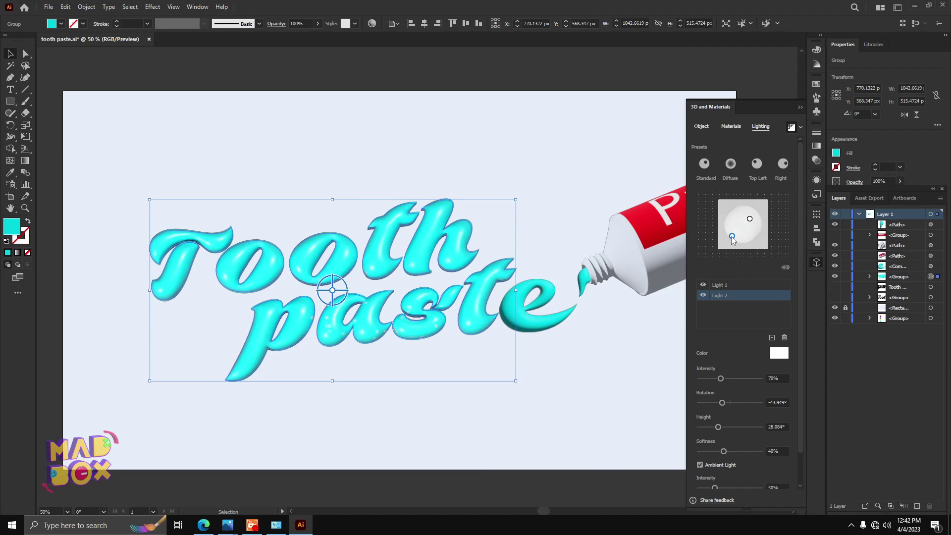
- Save the document with Ctrl+S
{"action": "key", "text": "a"}
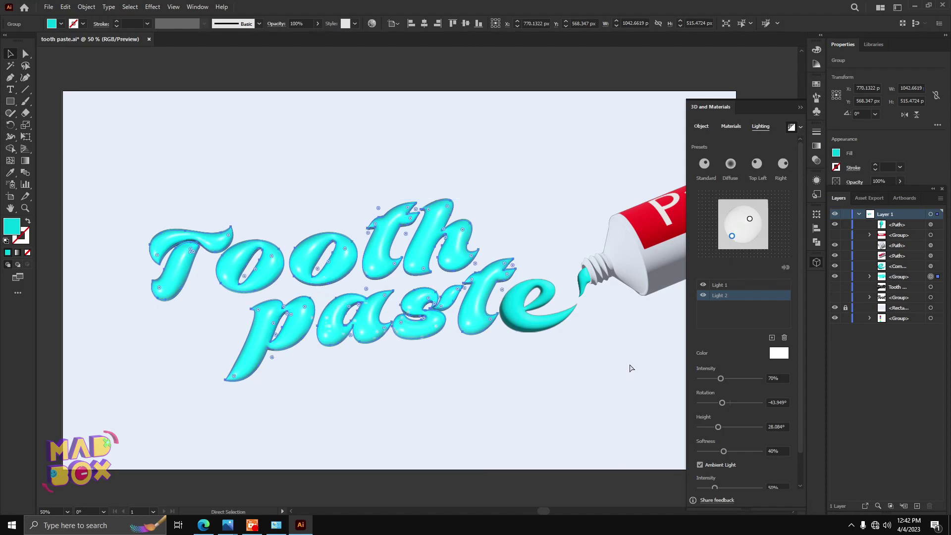
{"action": "key", "text": "ctrl+s"}
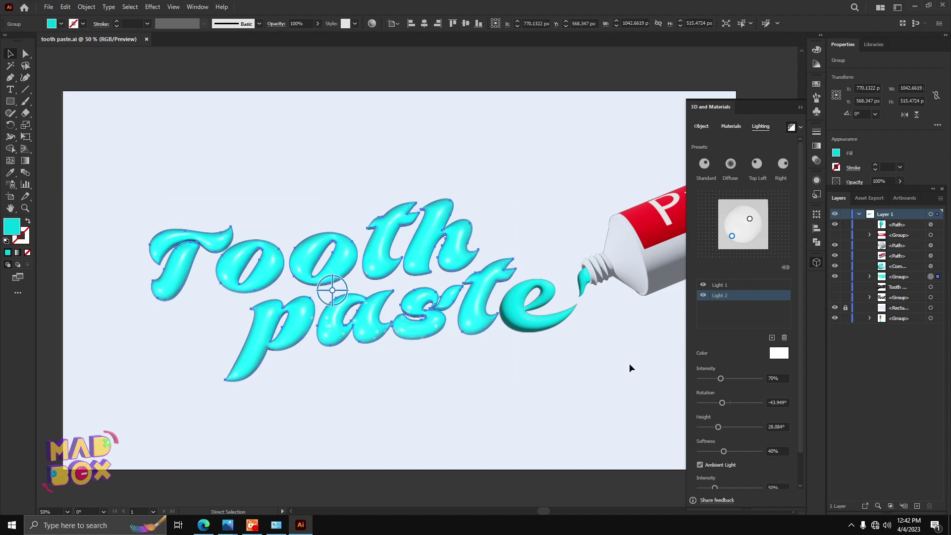
{"action": "key", "text": "v"}
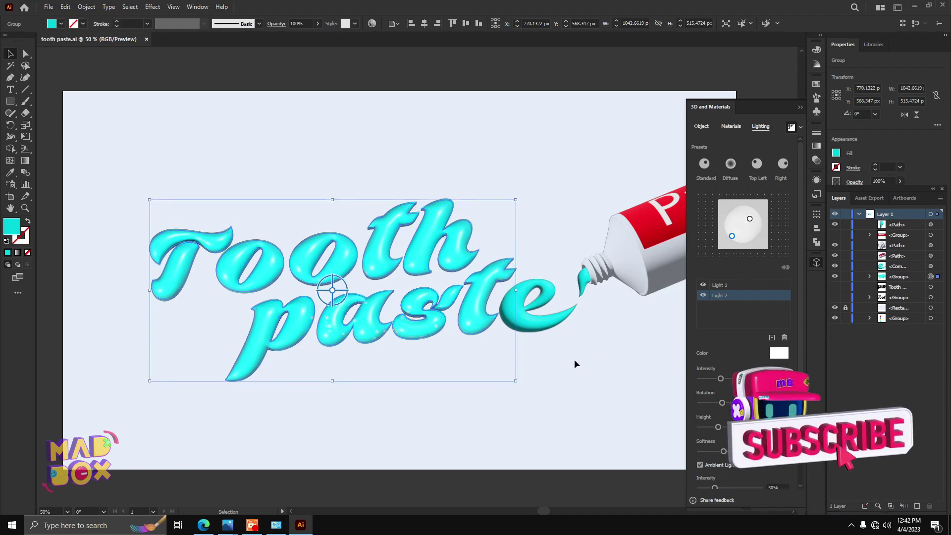
{"action": "left_click", "coordinate": [545, 363]}
{"action": "left_click", "coordinate": [485, 329]}
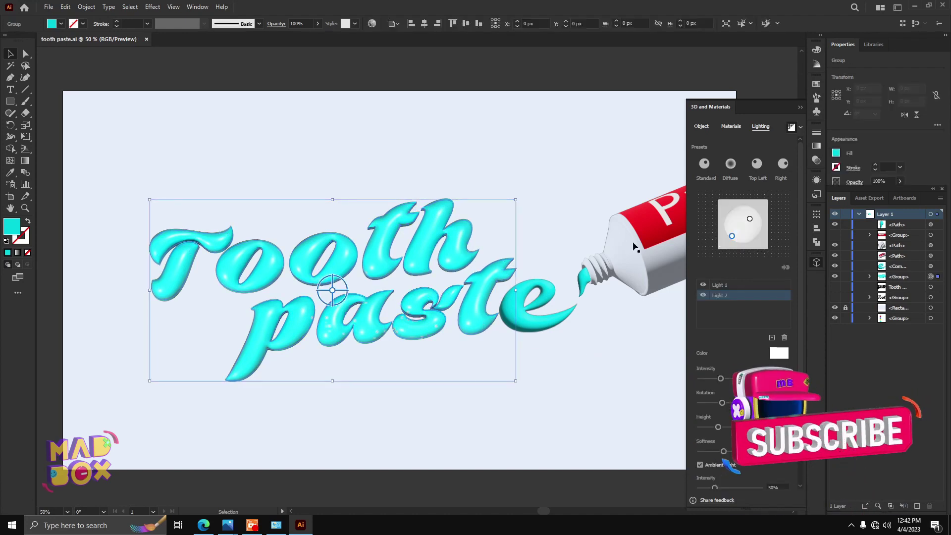
{"action": "left_click", "coordinate": [801, 128]}
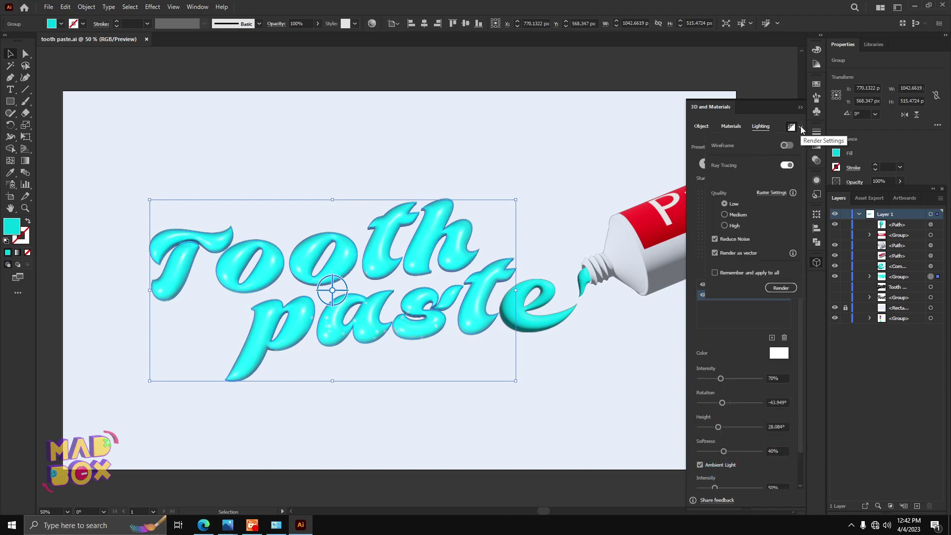
{"action": "left_click", "coordinate": [625, 344]}
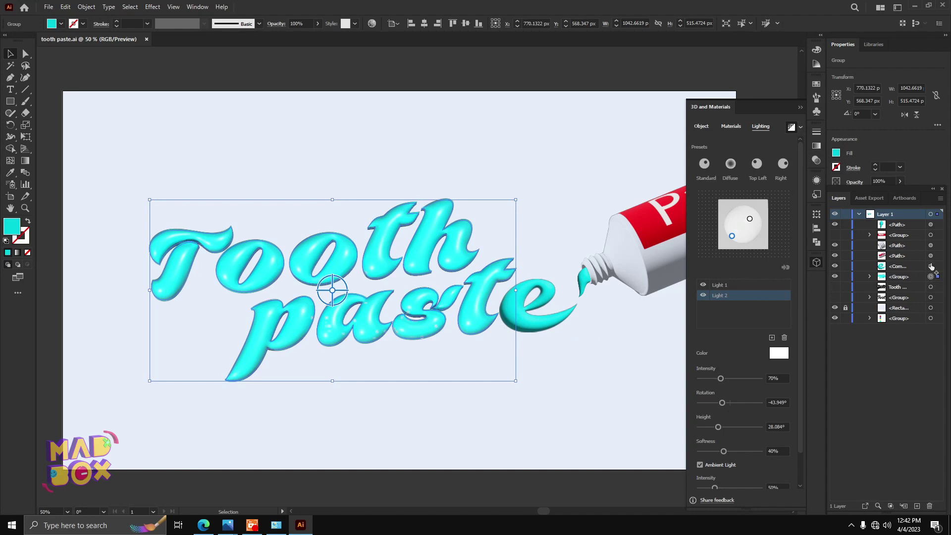
- Undo the accidental change and raise the main light's height to 65°
{"action": "left_click_drag", "start_coordinate": [932, 266], "coordinate": [932, 276]}
{"action": "key", "text": "ctrl+z"}
{"action": "left_click", "coordinate": [537, 325]}
{"action": "left_click", "coordinate": [870, 277]}
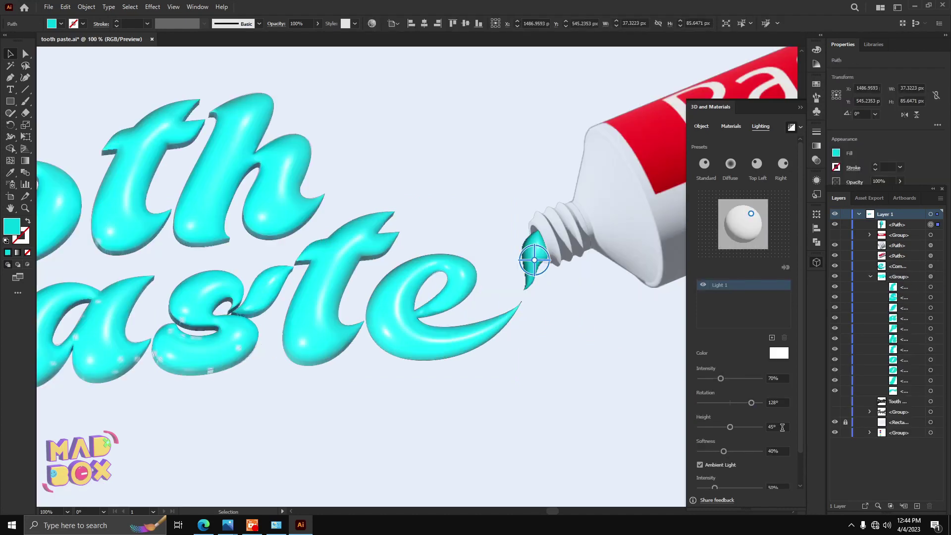
{"action": "left_click", "coordinate": [783, 427]}
{"action": "type", "text": "65"}
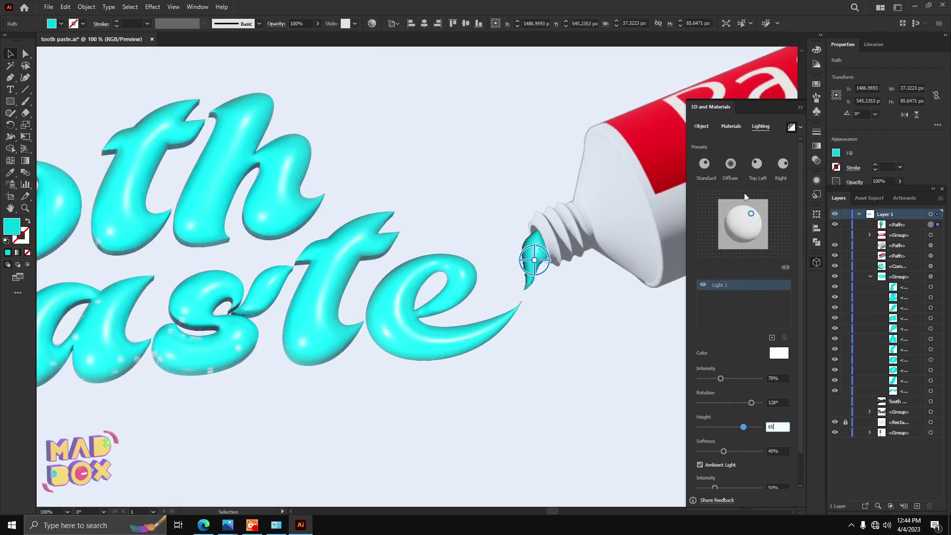
- Give the paste drop's material 0.08 metallic and 0.31 roughness
{"action": "left_click", "coordinate": [703, 127]}
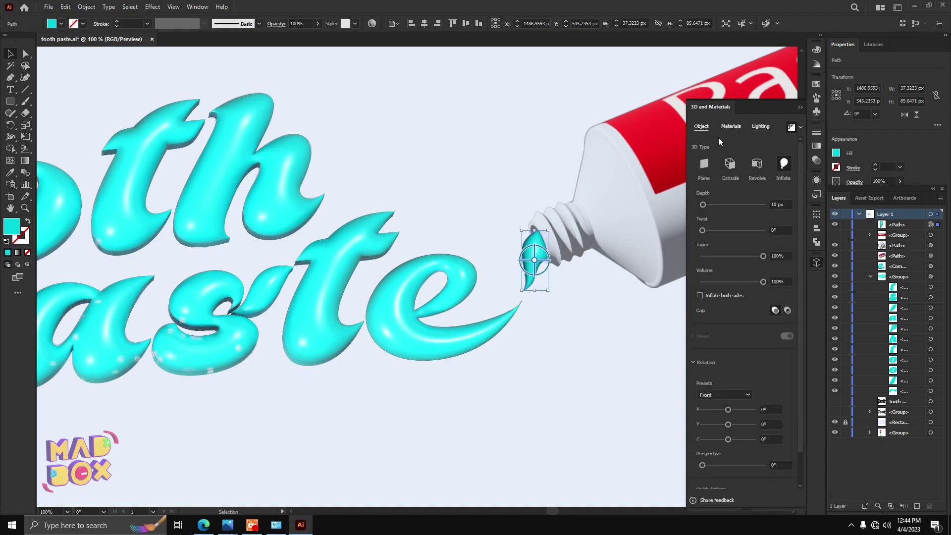
{"action": "left_click", "coordinate": [731, 127]}
{"action": "left_click", "coordinate": [779, 475]}
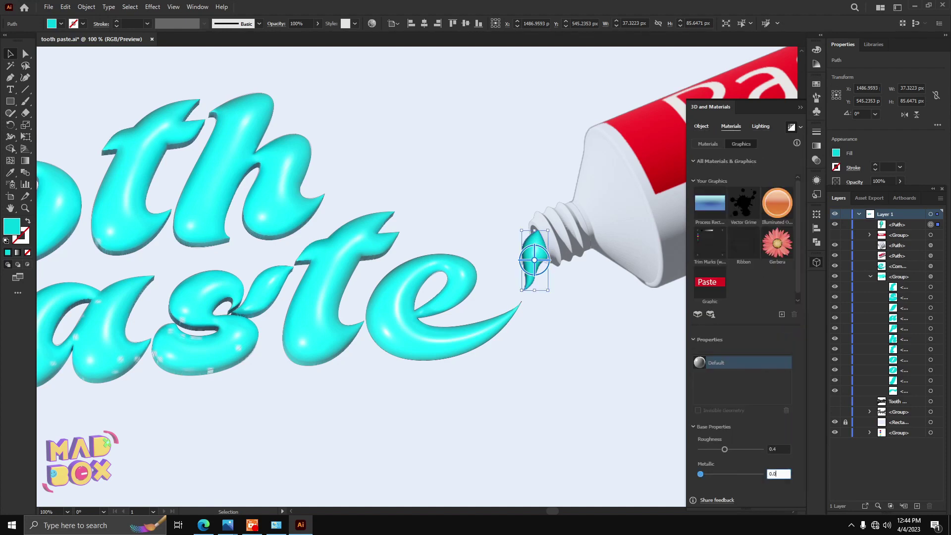
{"action": "type", "text": "8"}
{"action": "key", "text": "shift+Tab"}
{"action": "type", "text": "0."}
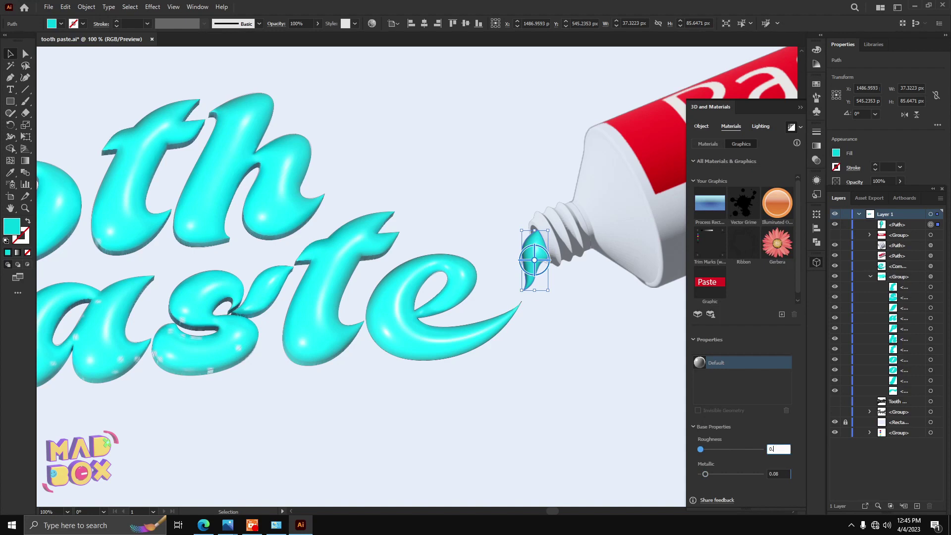
{"action": "type", "text": "31"}
{"action": "left_click", "coordinate": [733, 402]}
- Add a second light to the paste drop at about −54° rotation, 37° height
{"action": "left_click", "coordinate": [516, 292]}
{"action": "left_click", "coordinate": [534, 260]}
{"action": "left_click", "coordinate": [801, 127]}
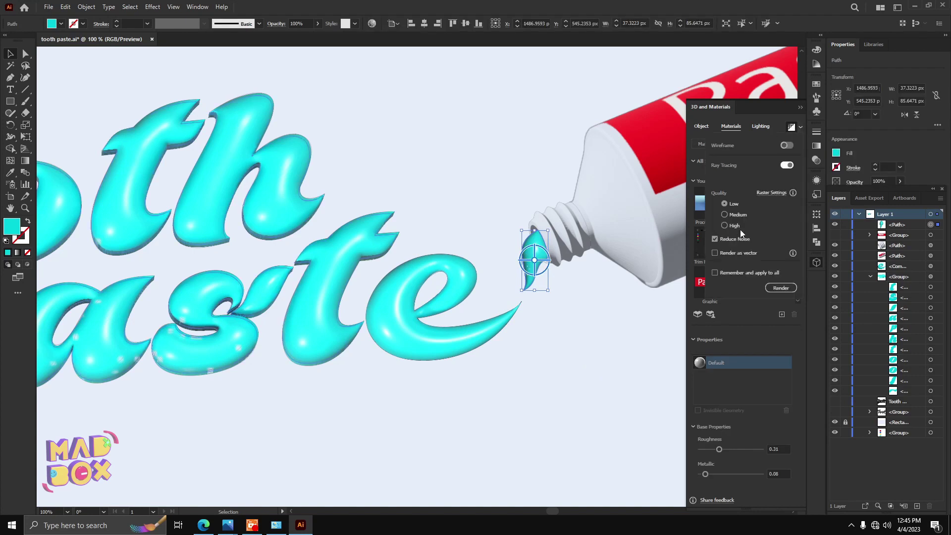
{"action": "left_click", "coordinate": [779, 289]}
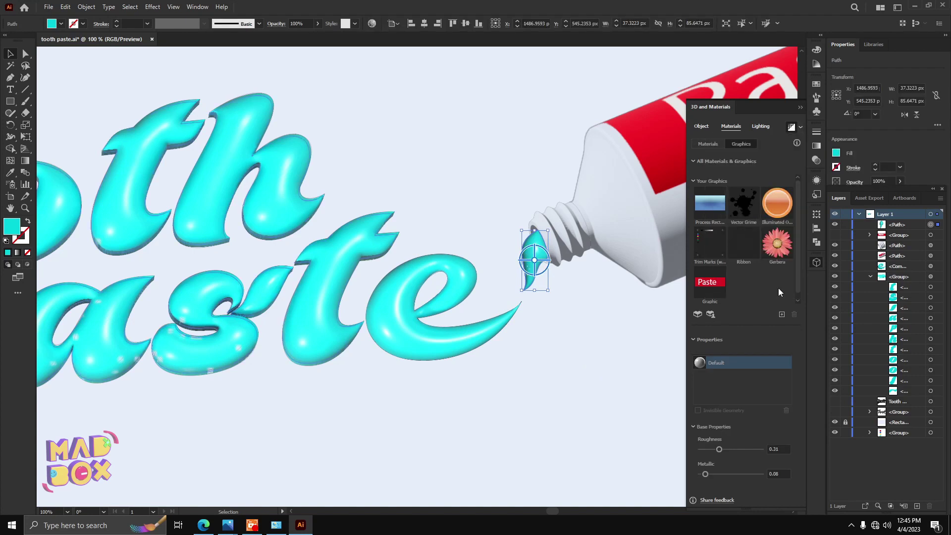
{"action": "left_click", "coordinate": [758, 126]}
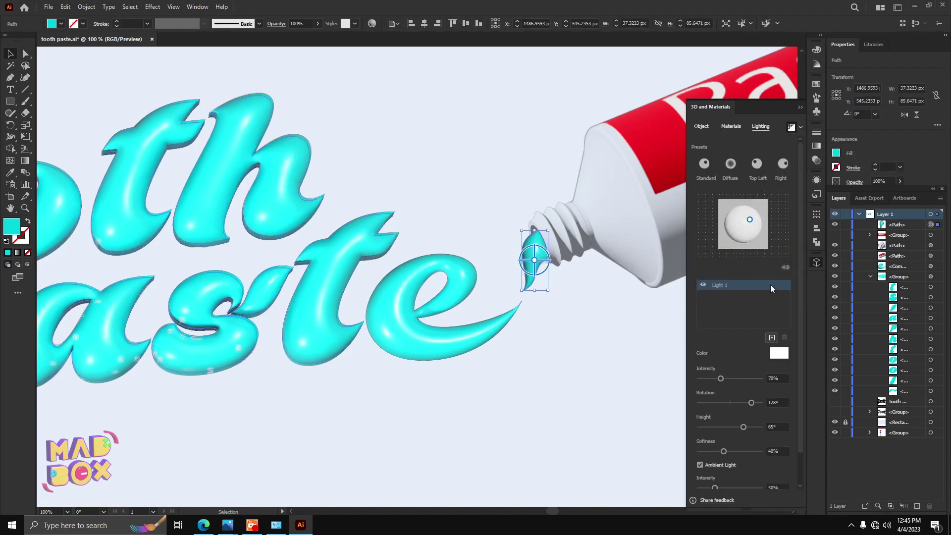
{"action": "left_click", "coordinate": [772, 337]}
{"action": "left_click_drag", "start_coordinate": [749, 220], "coordinate": [732, 239]}
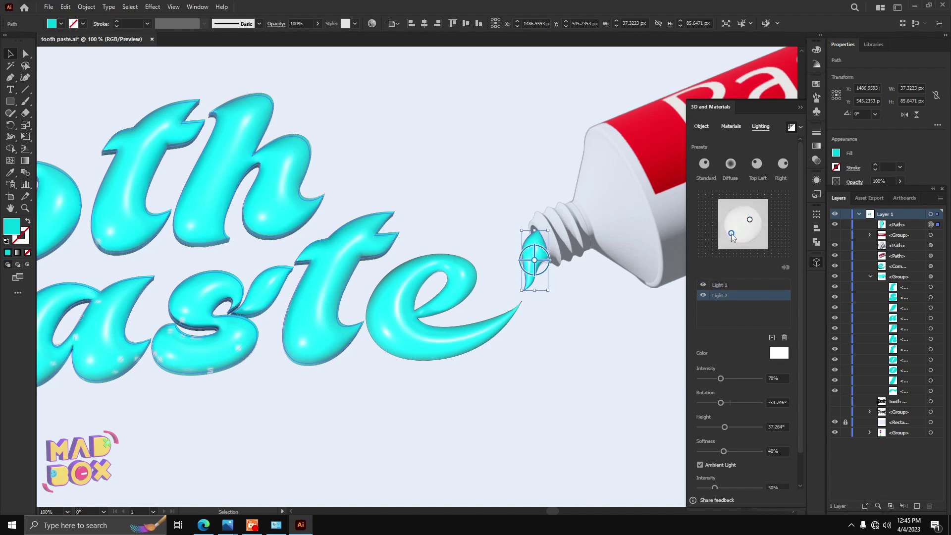
- Set the whole Tooth paste group's fill to hot pink #FC126C
{"action": "left_click", "coordinate": [441, 342]}
{"action": "key", "text": "ctrl+minus"}
{"action": "left_click", "coordinate": [378, 350]}
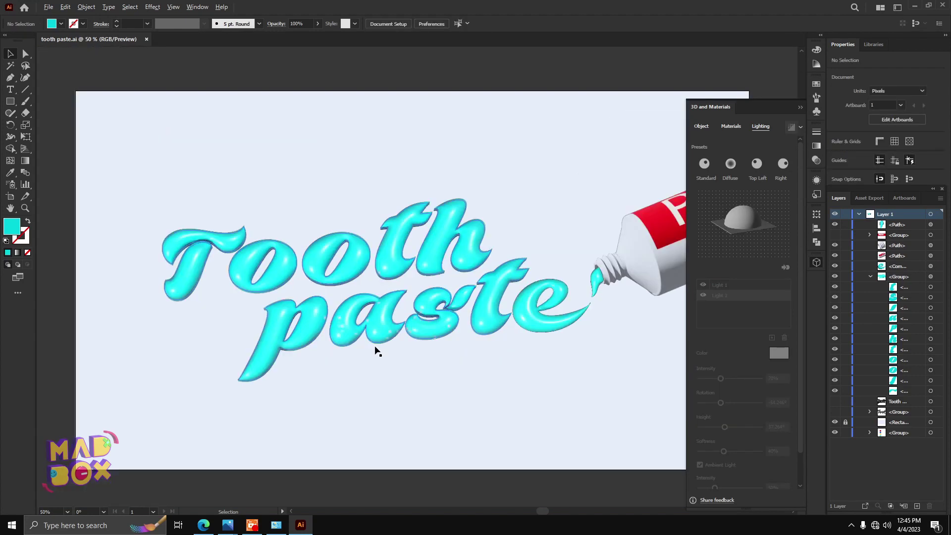
{"action": "left_click", "coordinate": [486, 313]}
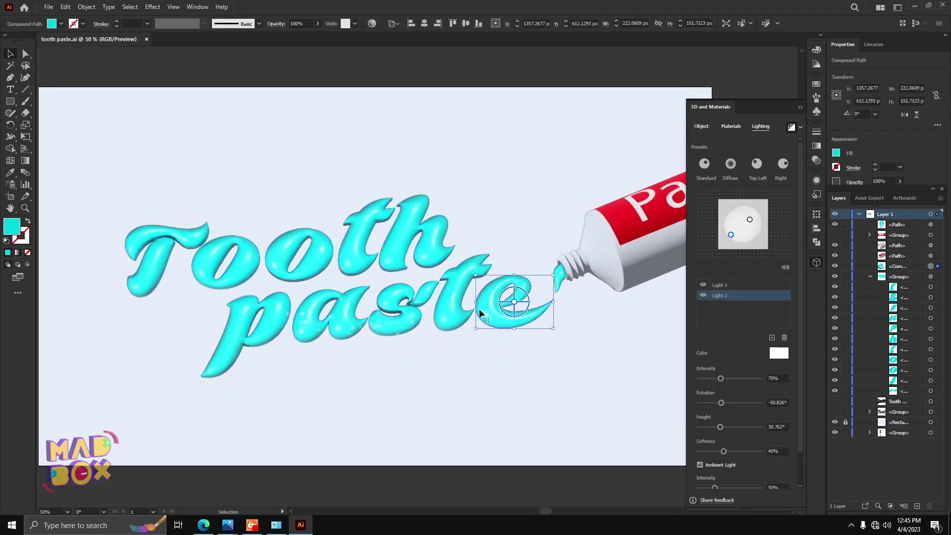
{"action": "left_click", "coordinate": [262, 302]}
{"action": "double_click", "coordinate": [16, 231]}
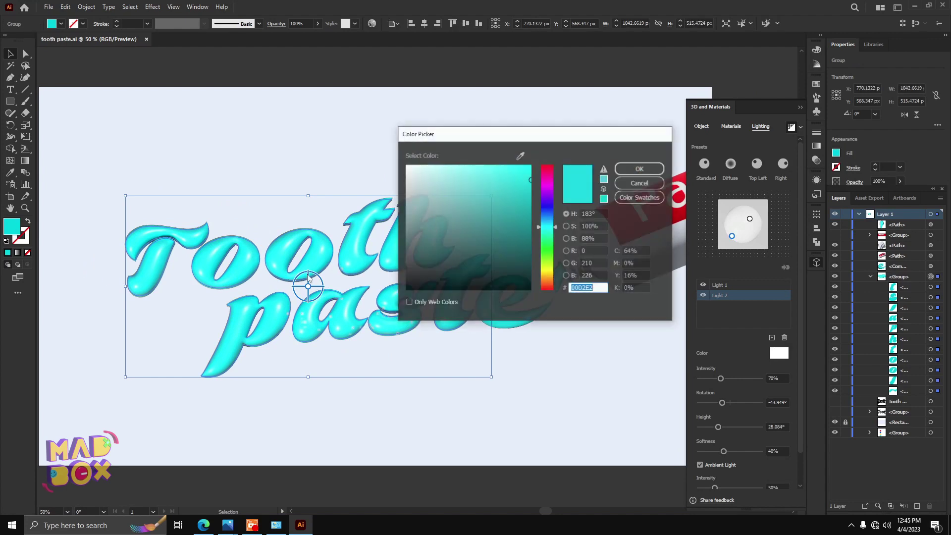
{"action": "left_click", "coordinate": [548, 171]}
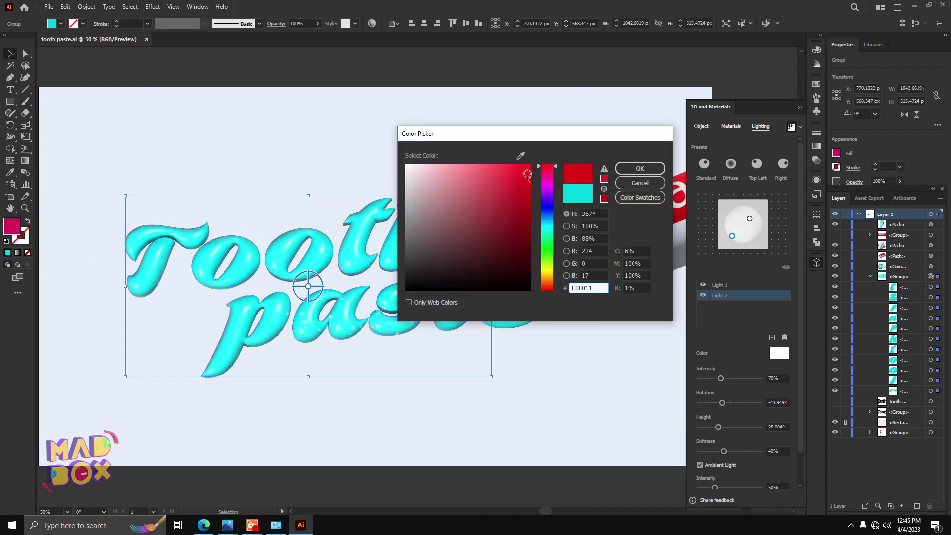
{"action": "left_click", "coordinate": [518, 167]}
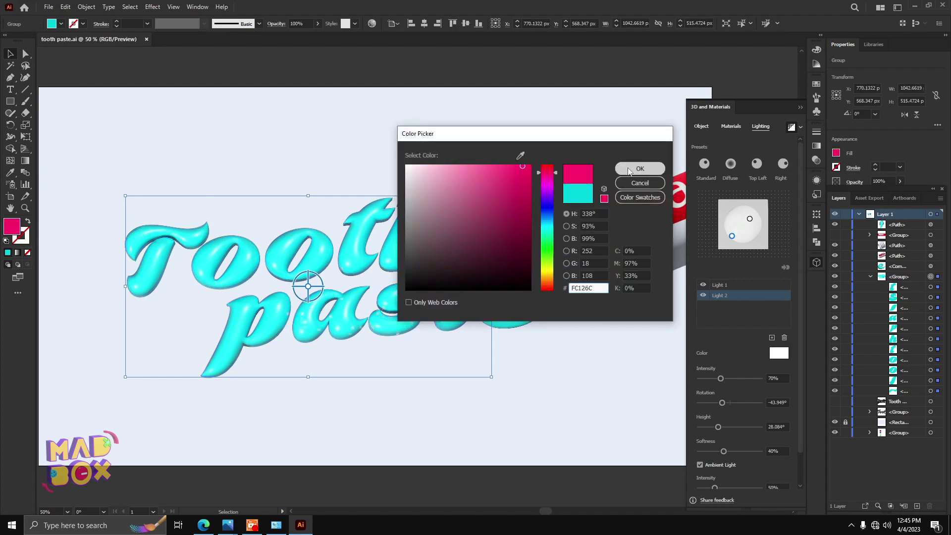
{"action": "left_click", "coordinate": [641, 168]}
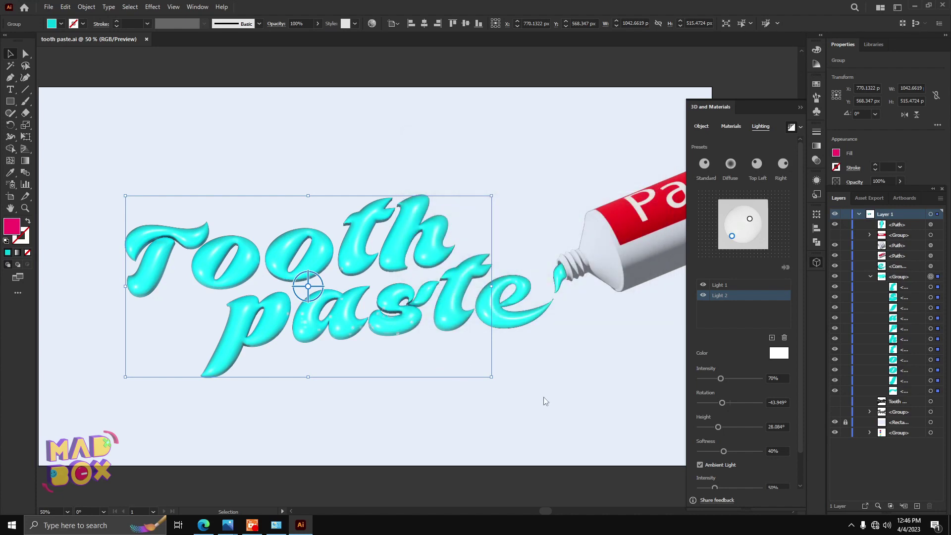
- Eyedropper the pink onto the e and paste stream shape
{"action": "left_click", "coordinate": [513, 317]}
{"action": "key", "text": "i"}
{"action": "left_click", "coordinate": [436, 309]}
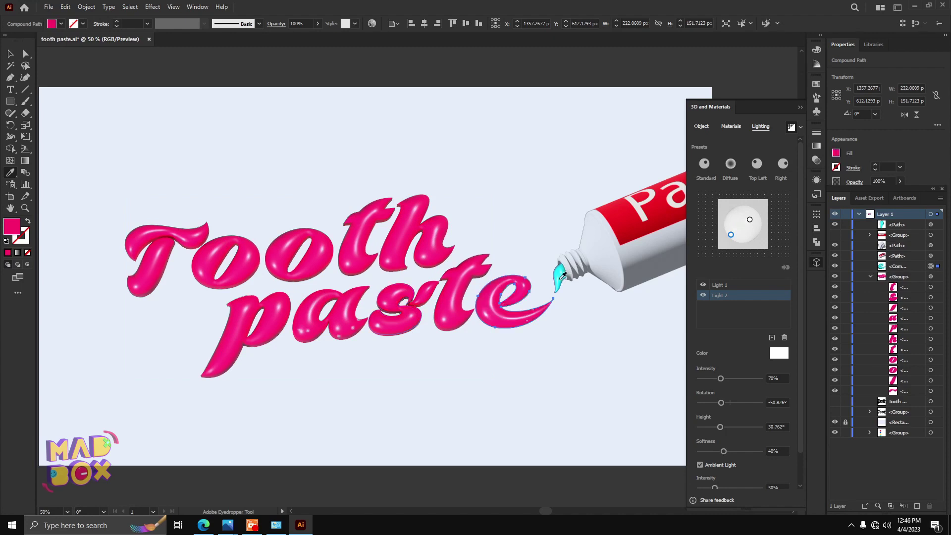
- Eyedropper the hot pink onto the paste drop at the nozzle
{"action": "left_click", "coordinate": [564, 276], "text": "ctrl"}
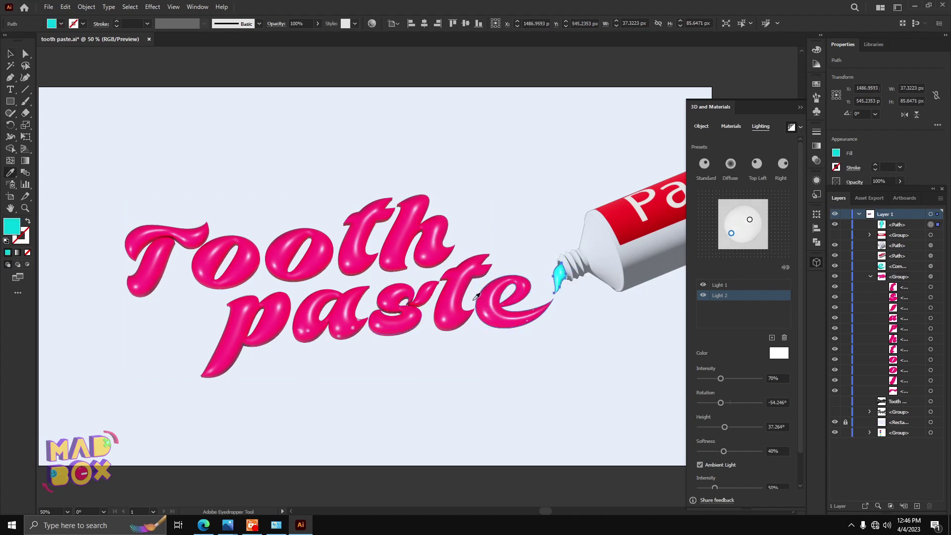
{"action": "left_click", "coordinate": [458, 300]}
{"action": "key", "text": "v"}
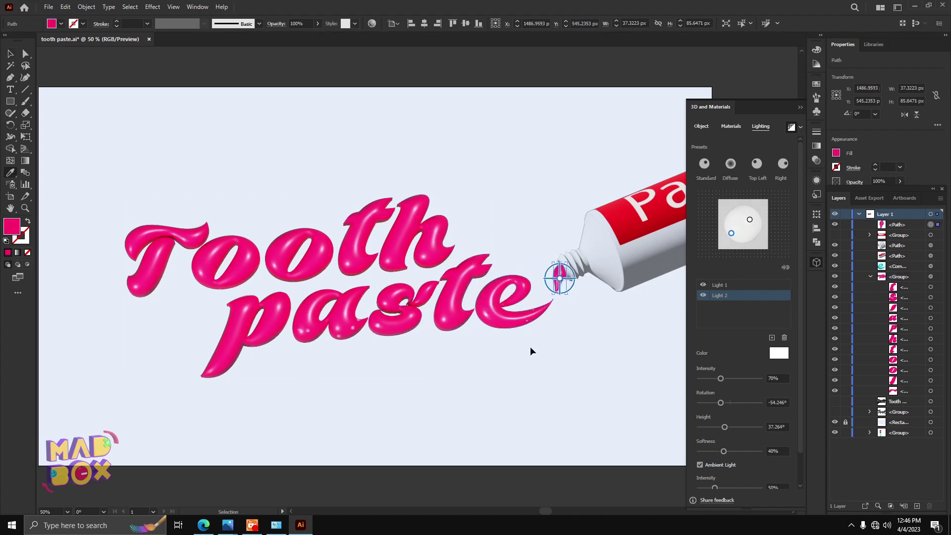
- Check the lettering group's 3D render settings, then save the file
{"action": "left_click", "coordinate": [556, 362]}
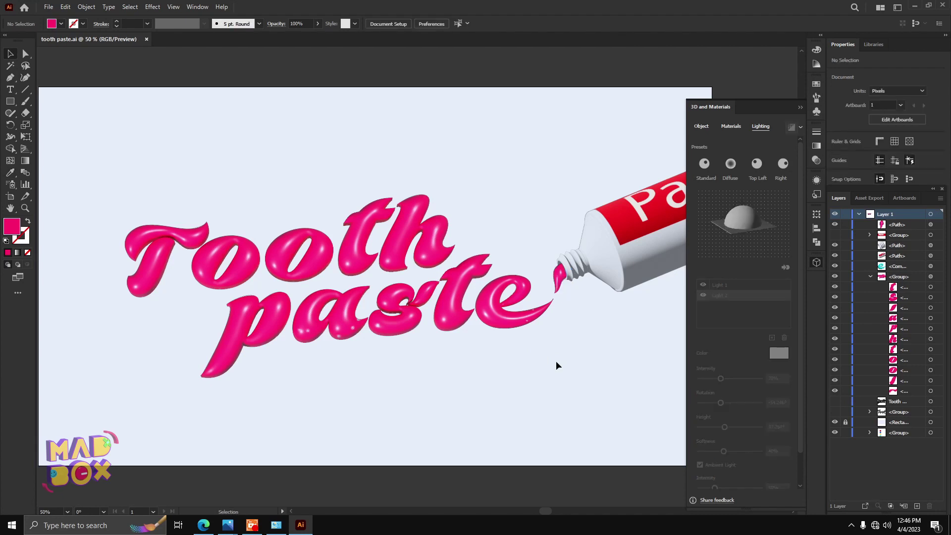
{"action": "left_click", "coordinate": [410, 297]}
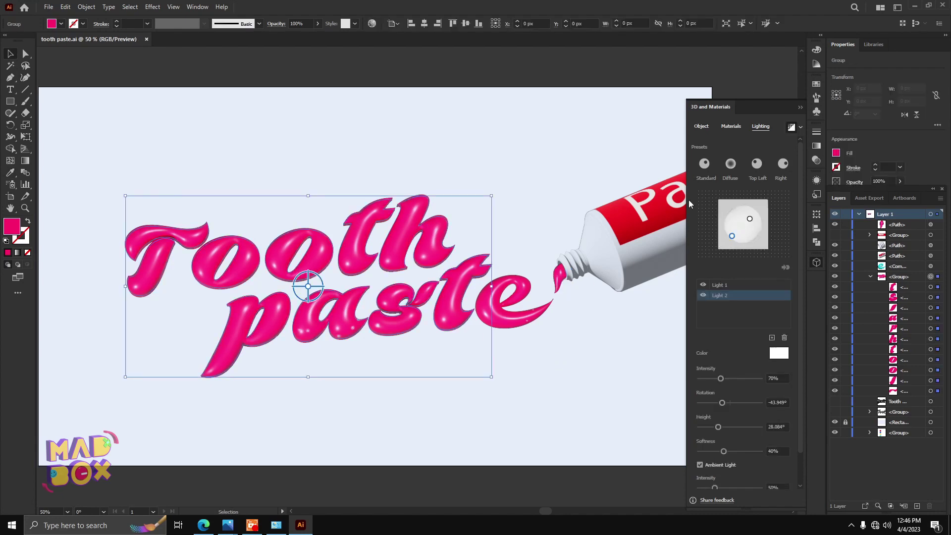
{"action": "left_click", "coordinate": [801, 127]}
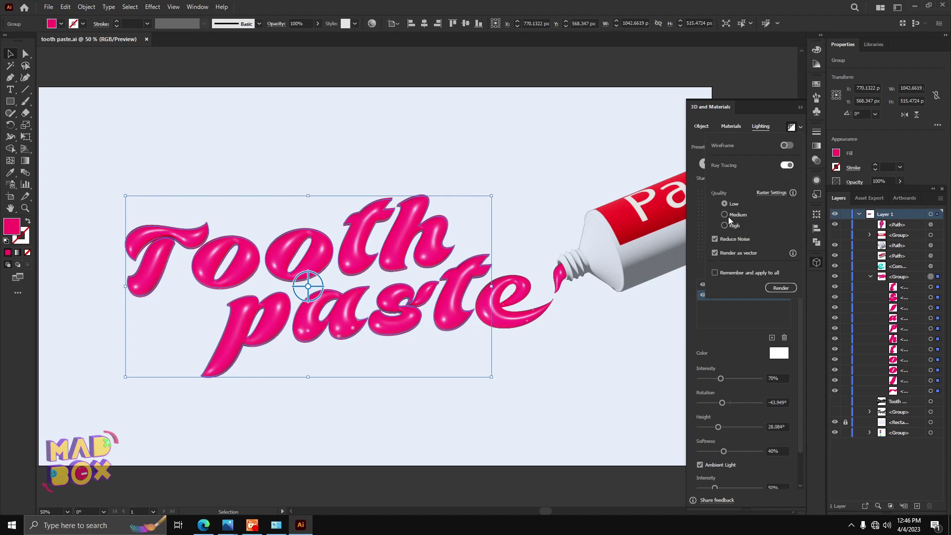
{"action": "left_click", "coordinate": [780, 287]}
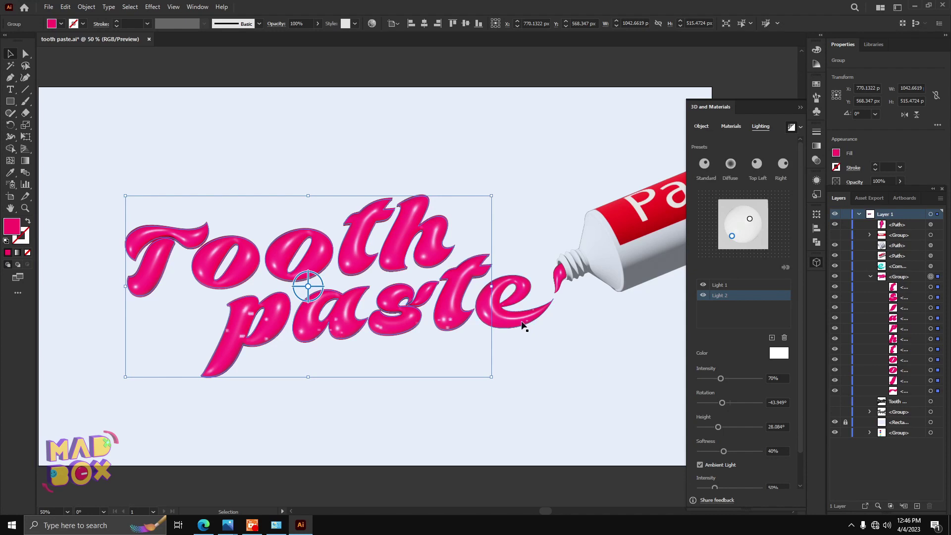
{"action": "left_click", "coordinate": [800, 127]}
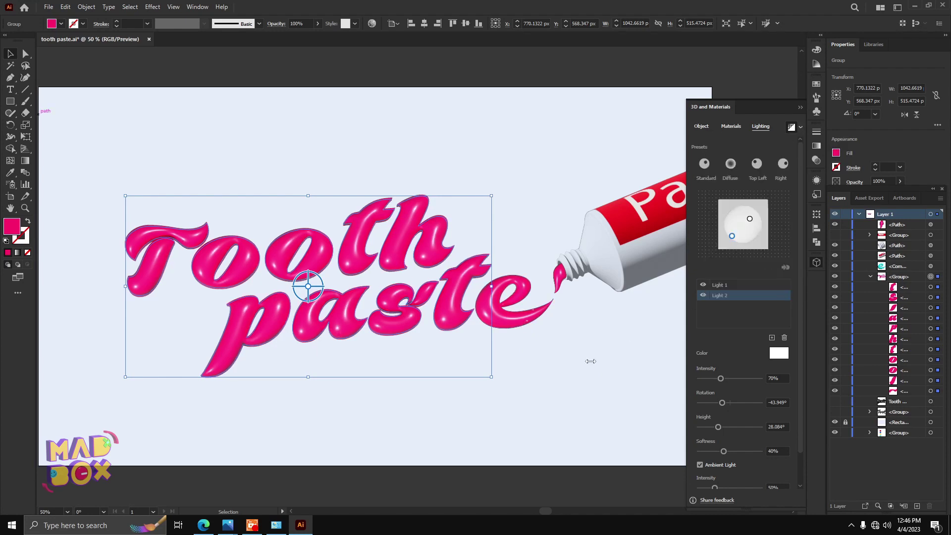
{"action": "key", "text": "ctrl+s"}
- Check the render settings of the e tail joining the tube
{"action": "left_click", "coordinate": [543, 311]}
{"action": "left_click", "coordinate": [801, 127]}
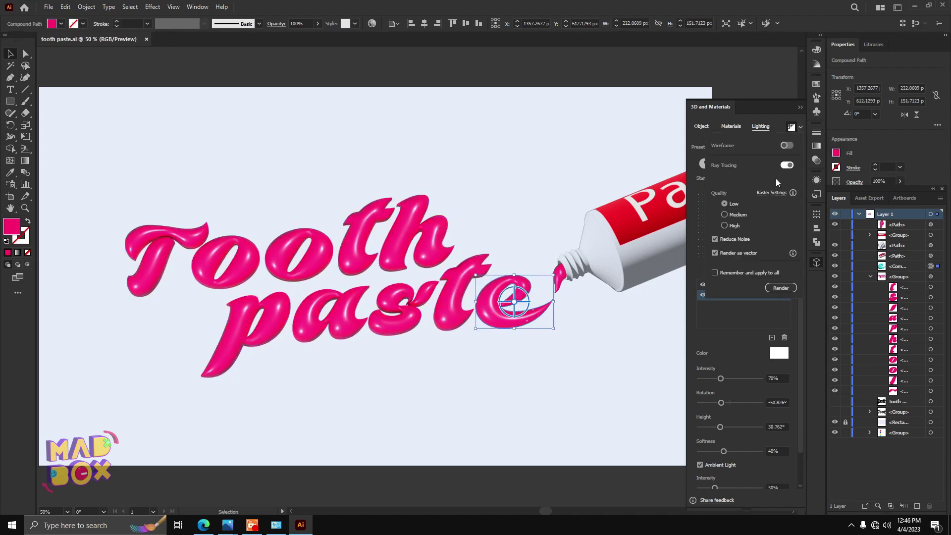
{"action": "left_click", "coordinate": [668, 334]}
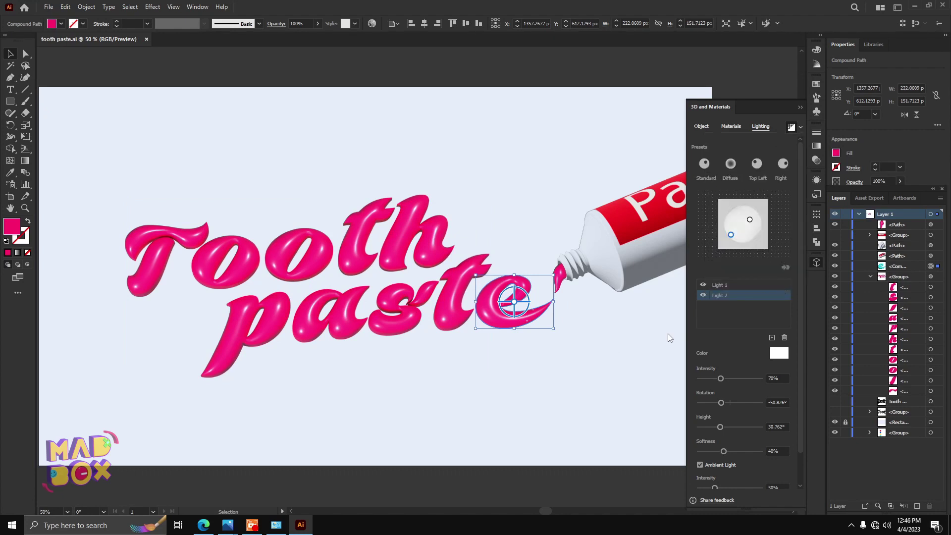
{"action": "left_click", "coordinate": [616, 355]}
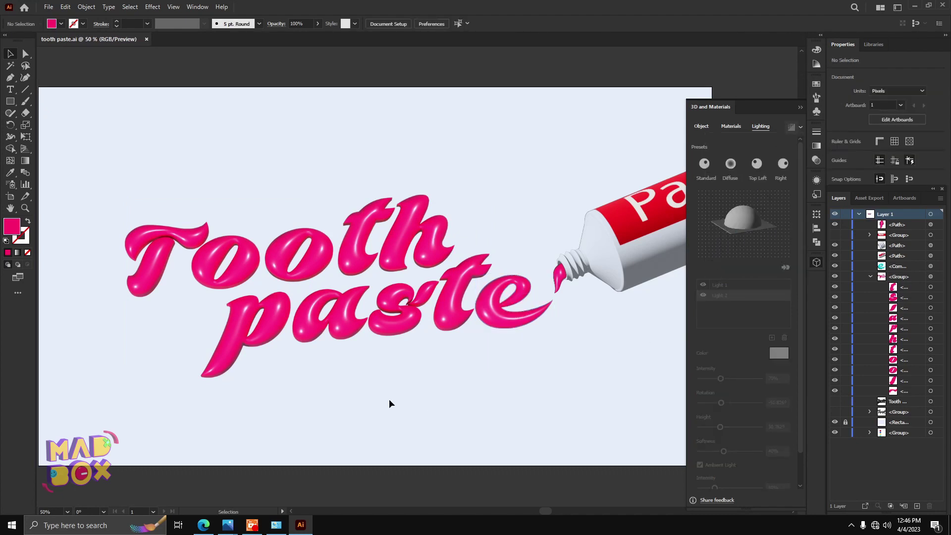
- Stretch the T's stem down and left by dragging its lower anchor points
{"action": "left_click", "coordinate": [177, 264]}
{"action": "right_click", "coordinate": [159, 251]}
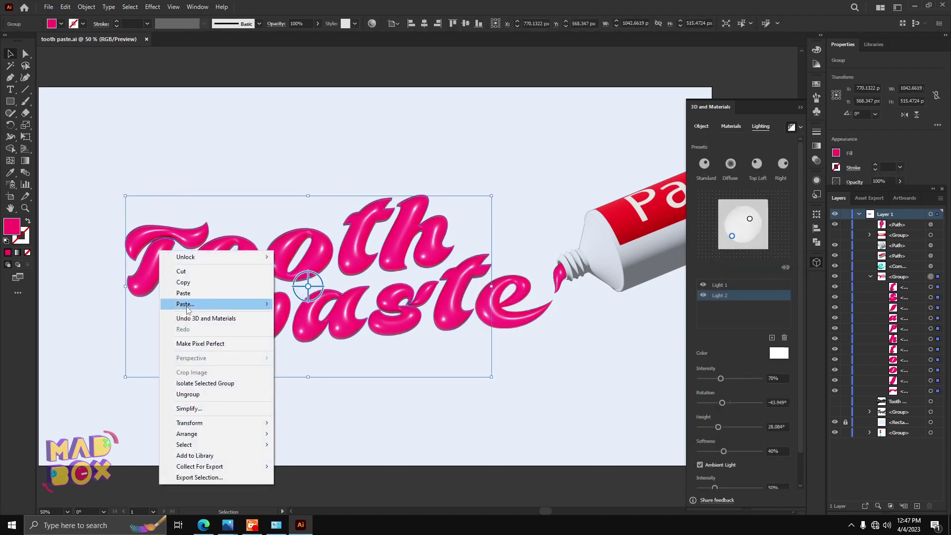
{"action": "left_click", "coordinate": [89, 200]}
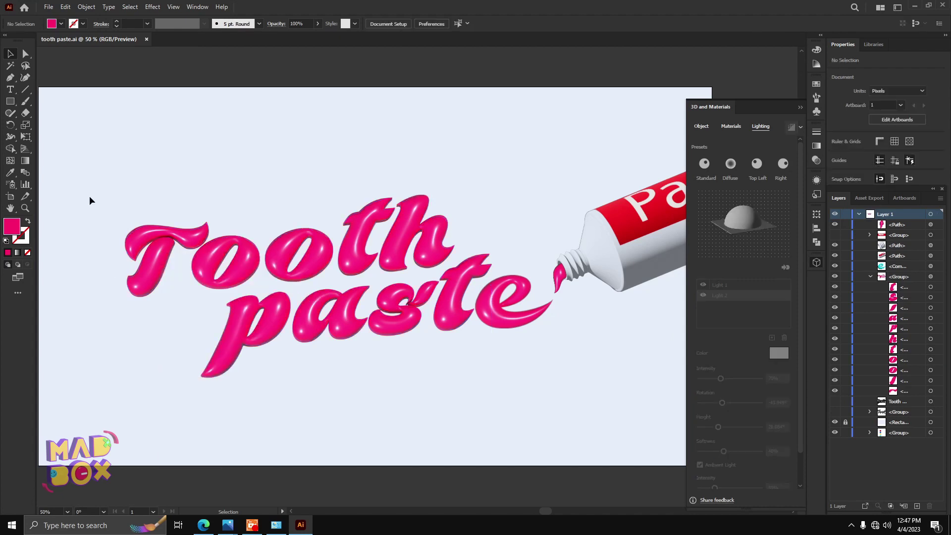
{"action": "key", "text": "a"}
{"action": "left_click", "coordinate": [146, 263]}
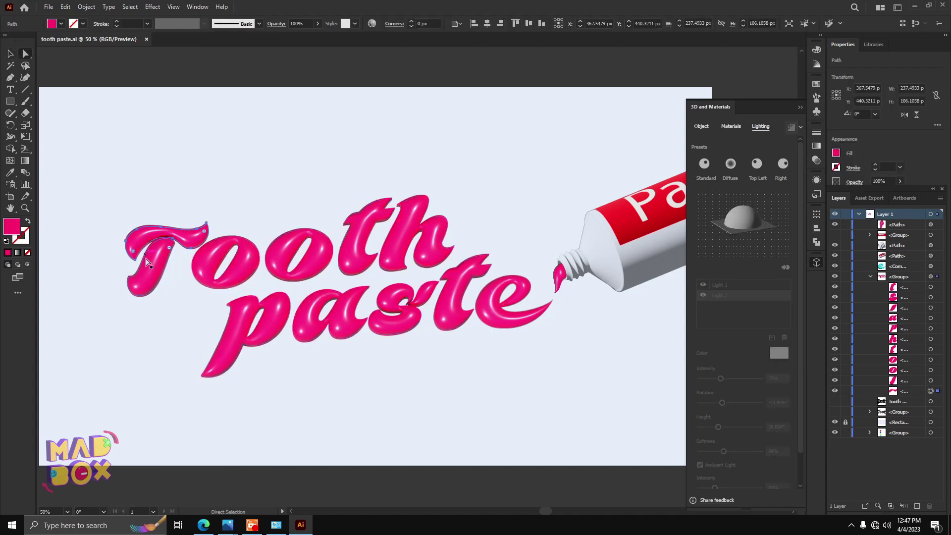
{"action": "key", "text": "ctrl+plus"}
{"action": "key", "text": "ctrl+plus"}
{"action": "key", "text": "ctrl+plus"}
{"action": "left_click_drag", "start_coordinate": [110, 153], "coordinate": [279, 299]}
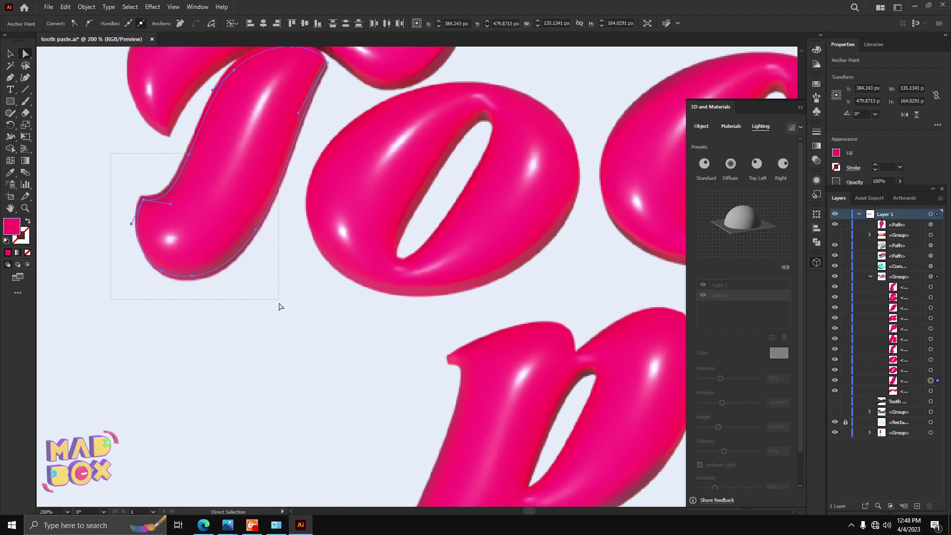
{"action": "mouse_move", "coordinate": [246, 260]}
{"action": "left_mouse_down"}
{"action": "mouse_move", "coordinate": [214, 360]}
{"action": "mouse_move", "coordinate": [202, 352]}
{"action": "left_mouse_up"}
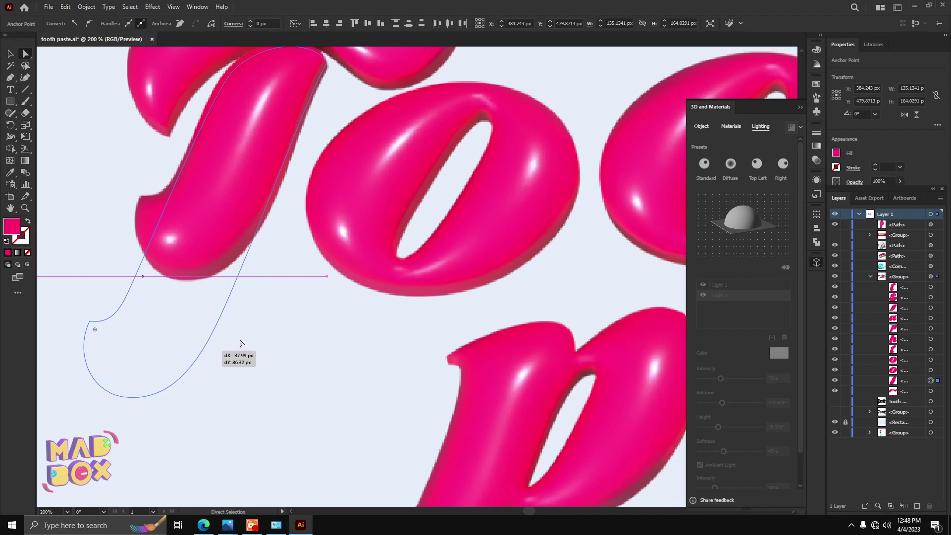
{"action": "left_click", "coordinate": [309, 345]}
- Nudge the second o slightly to the left
{"action": "scroll", "coordinate": [292, 354], "scroll_direction": "down", "scroll_amount": 2}
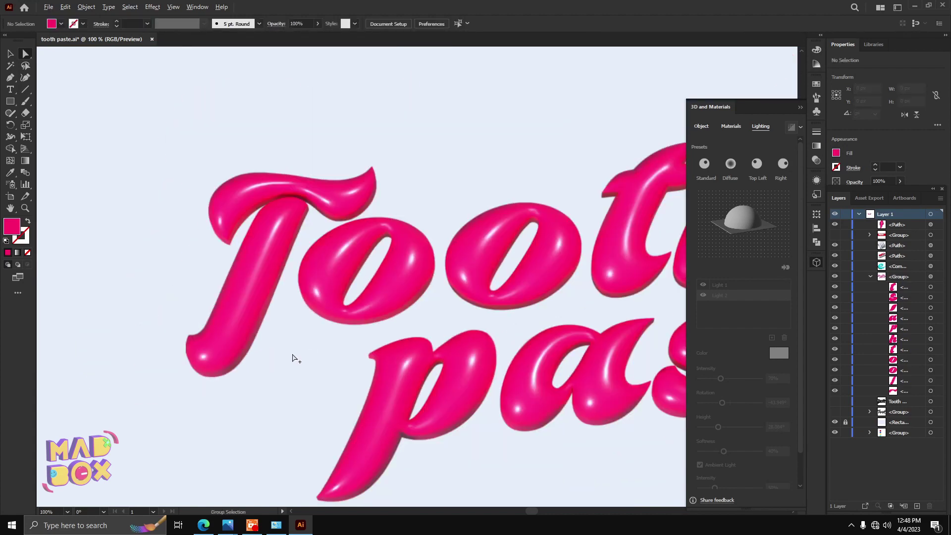
{"action": "scroll", "coordinate": [342, 349], "scroll_direction": "right", "scroll_amount": 3}
{"action": "scroll", "coordinate": [356, 347], "scroll_direction": "down", "scroll_amount": 1}
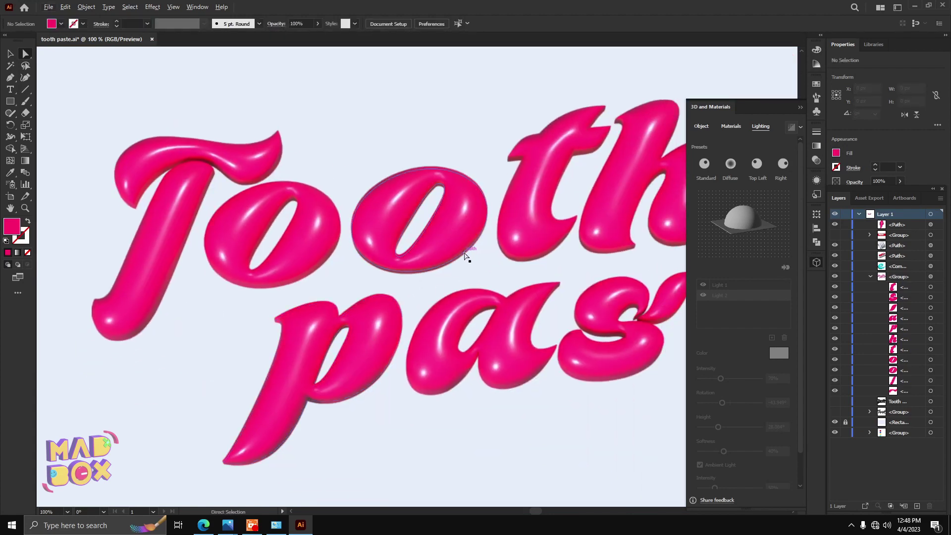
{"action": "scroll", "coordinate": [448, 268], "scroll_direction": "right", "scroll_amount": 1}
{"action": "scroll", "coordinate": [446, 263], "scroll_direction": "up", "scroll_amount": 1}
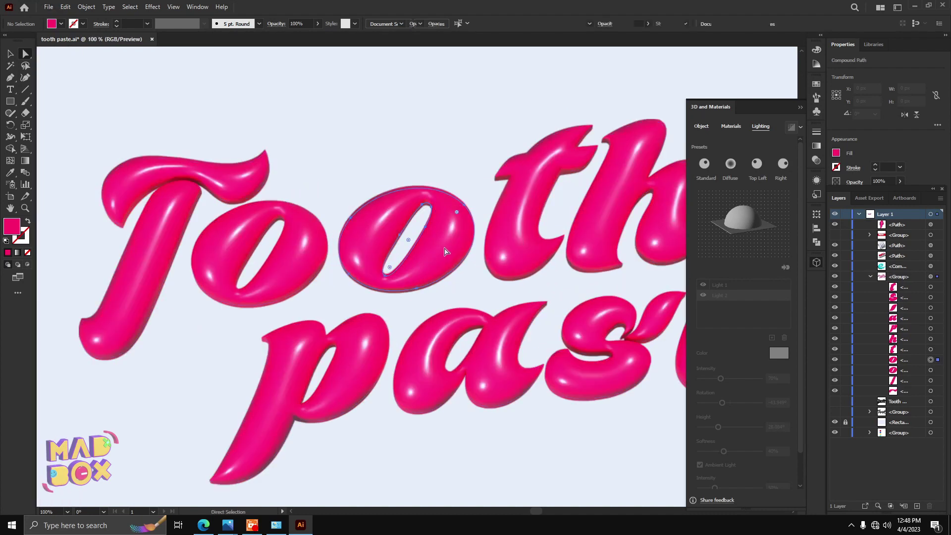
{"action": "left_click_drag", "start_coordinate": [442, 254], "coordinate": [438, 255]}
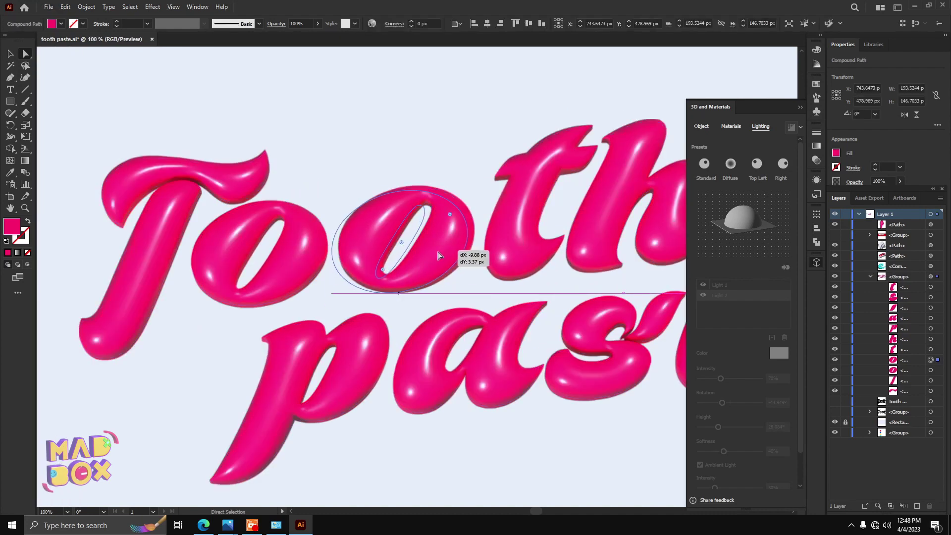
- Move the th letters down and left, closer to the o
{"action": "scroll", "coordinate": [439, 256], "scroll_direction": "right", "scroll_amount": 3}
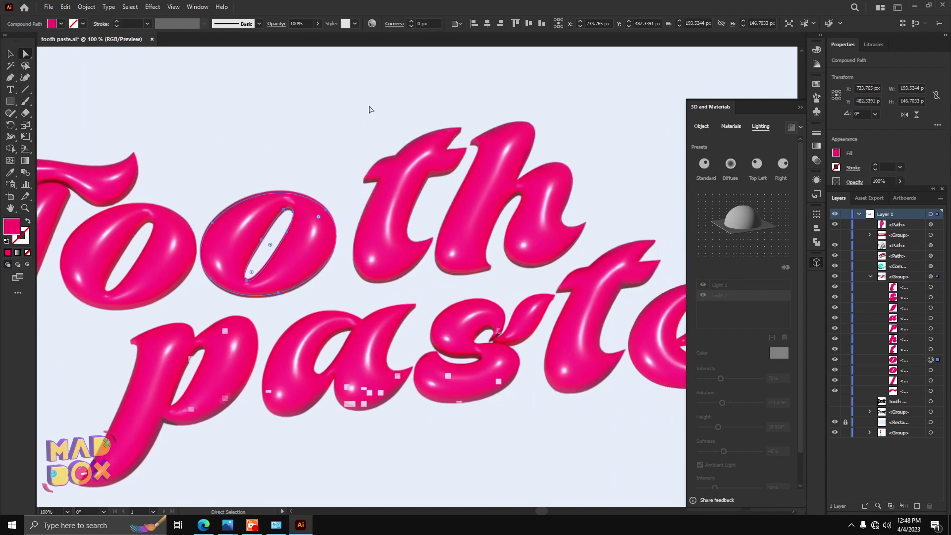
{"action": "left_click_drag", "start_coordinate": [369, 103], "coordinate": [581, 183]}
{"action": "left_click_drag", "start_coordinate": [622, 95], "coordinate": [354, 284]}
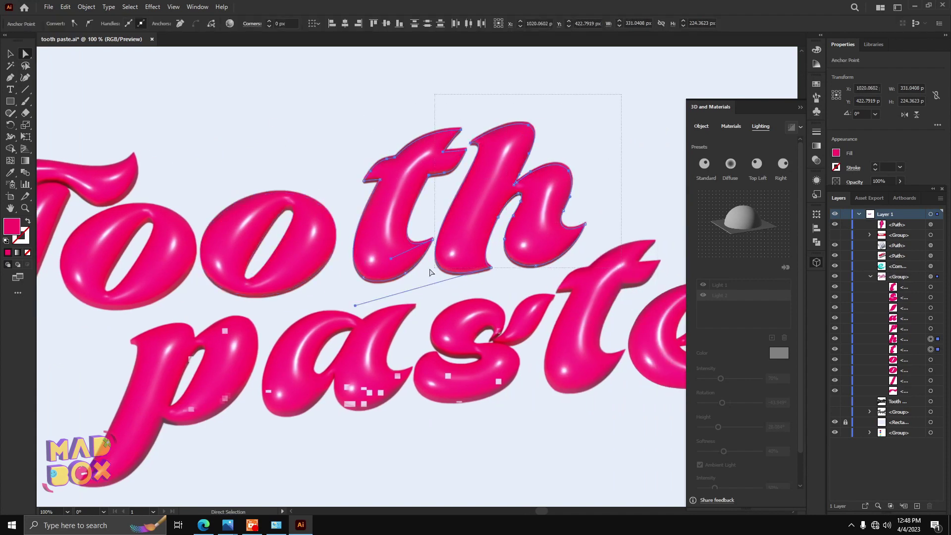
{"action": "left_click", "coordinate": [515, 193]}
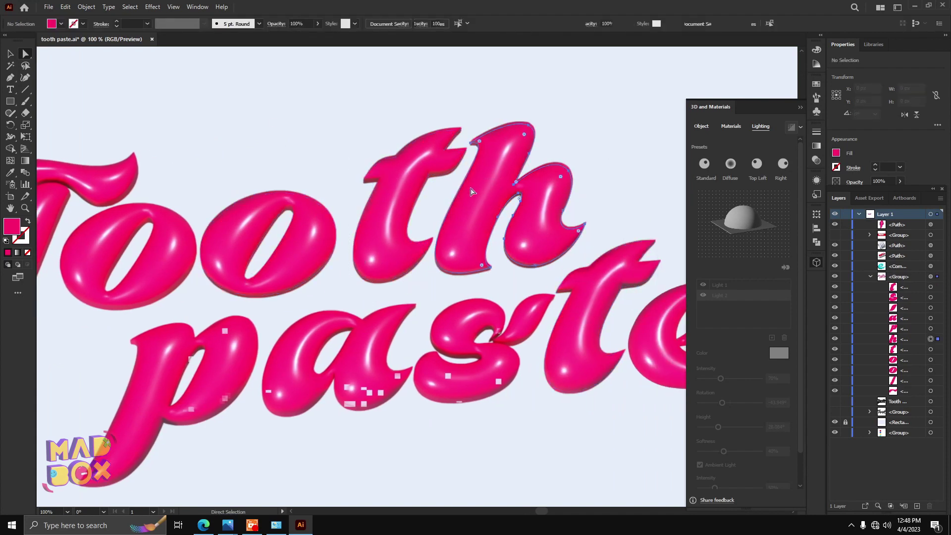
{"action": "left_click_drag", "start_coordinate": [377, 240], "coordinate": [369, 243]}
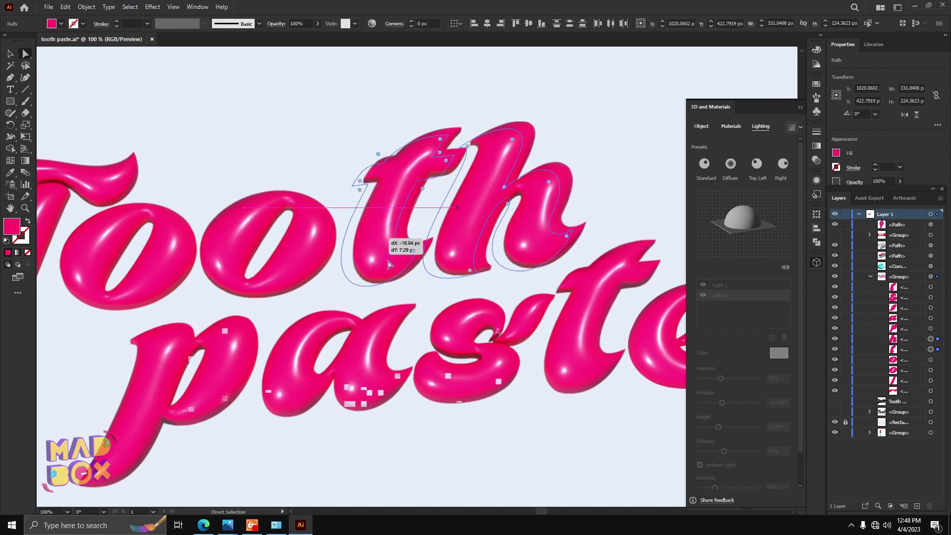
{"action": "left_click_drag", "start_coordinate": [369, 243], "coordinate": [389, 263]}
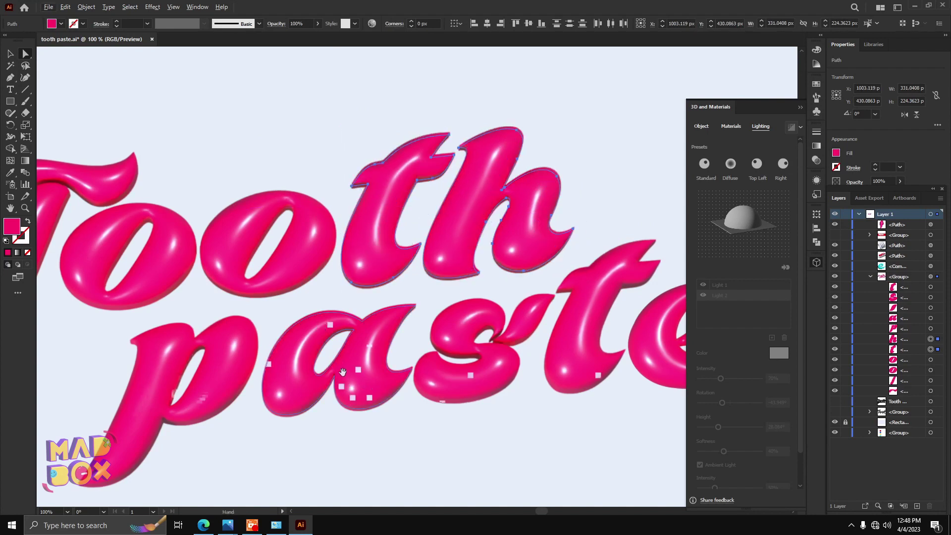
- Shift the letter p slightly to the right
{"action": "scroll", "coordinate": [301, 315], "scroll_direction": "down", "scroll_amount": 3}
{"action": "left_click", "coordinate": [204, 303]}
{"action": "left_click_drag", "start_coordinate": [204, 302], "coordinate": [386, 307]}
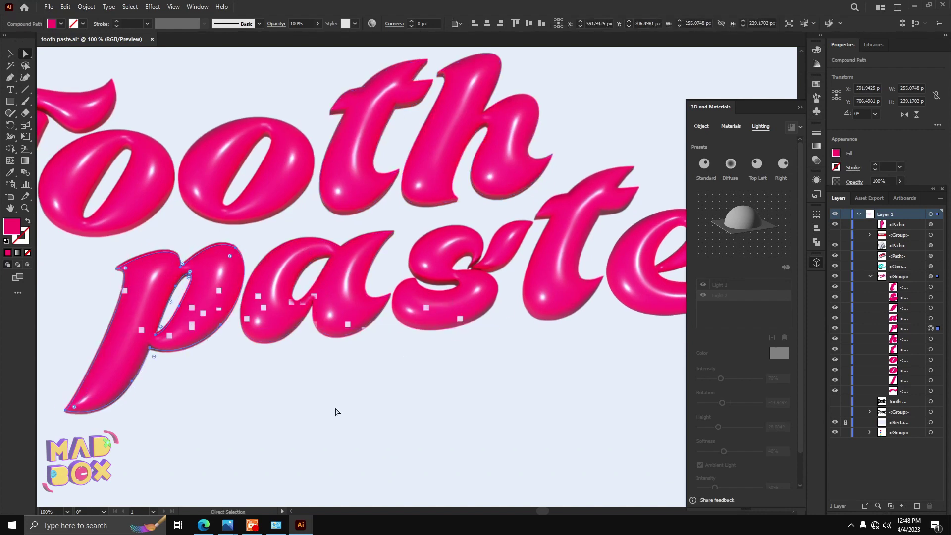
{"action": "left_click", "coordinate": [335, 410]}
{"action": "scroll", "coordinate": [335, 411], "scroll_direction": "down", "scroll_amount": 2}
- Save, then reposition the lettering's third light to reshade it
{"action": "key", "text": "v"}
{"action": "key", "text": "ctrl+s"}
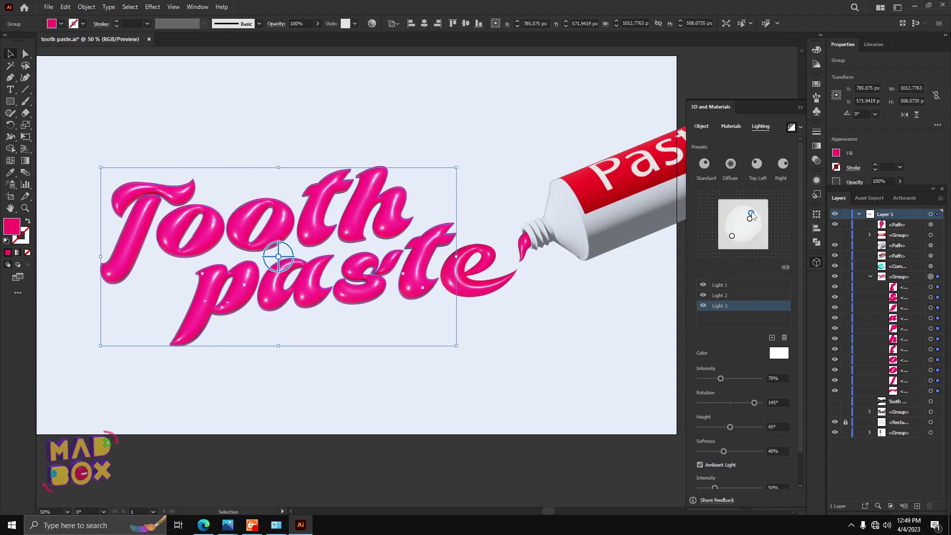
{"action": "left_click_drag", "start_coordinate": [751, 215], "coordinate": [757, 233]}
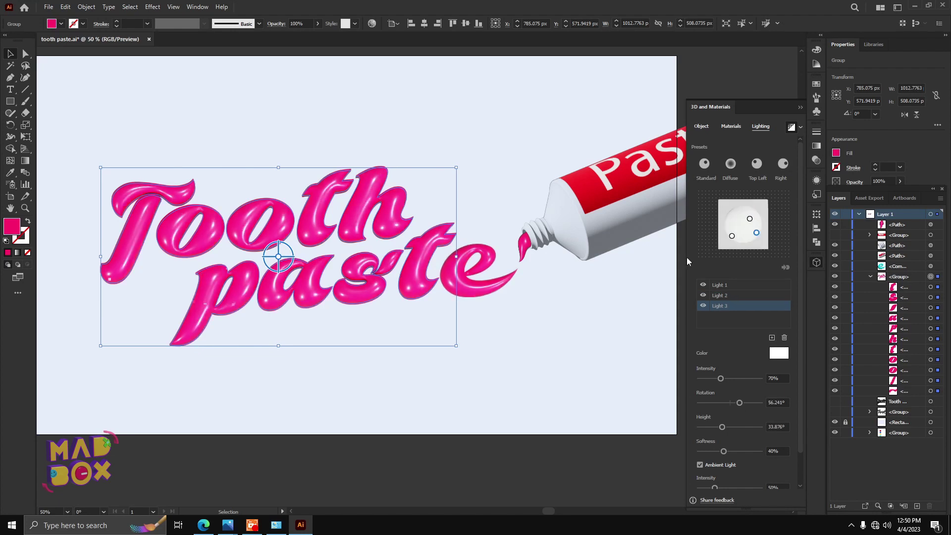
{"action": "left_click", "coordinate": [479, 288]}
{"action": "left_click", "coordinate": [751, 220]}
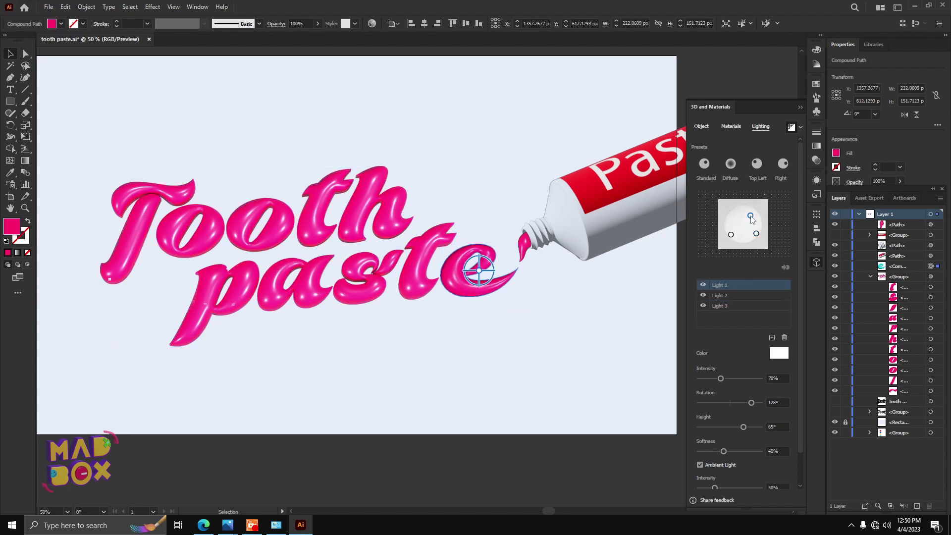
{"action": "left_click", "coordinate": [522, 295]}
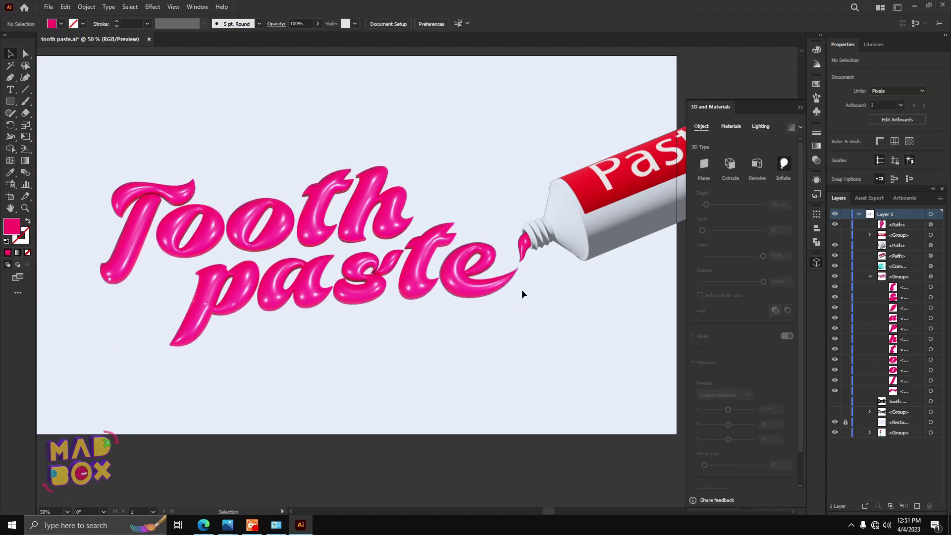
- Set the nozzle paste blob's inflate depth to 130 px
{"action": "left_click", "coordinate": [525, 253]}
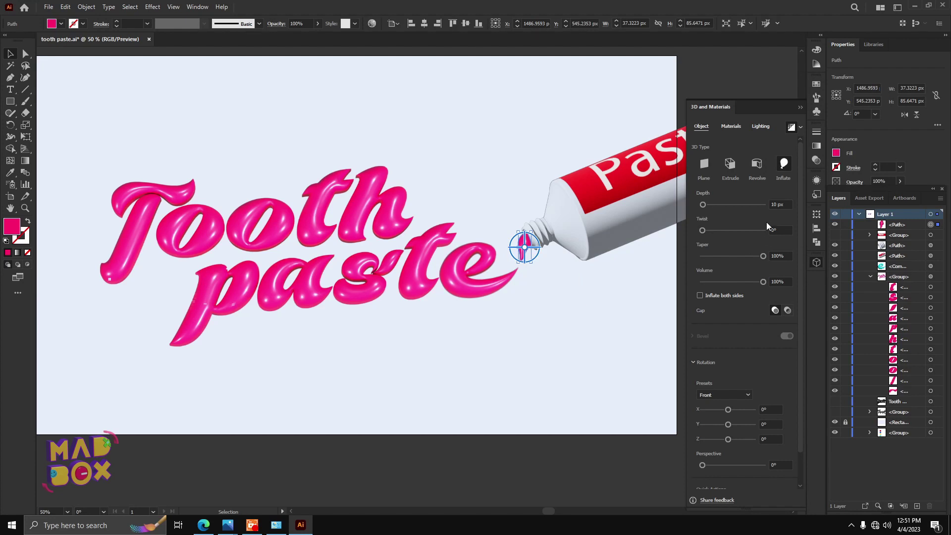
{"action": "double_click", "coordinate": [775, 204]}
{"action": "type", "text": "130"}
{"action": "key", "text": "Return"}
{"action": "left_click", "coordinate": [782, 465]}
- Give the nozzle blob a 5° perspective
{"action": "type", "text": "5"}
{"action": "key", "text": "Return"}
{"action": "left_click", "coordinate": [552, 357]}
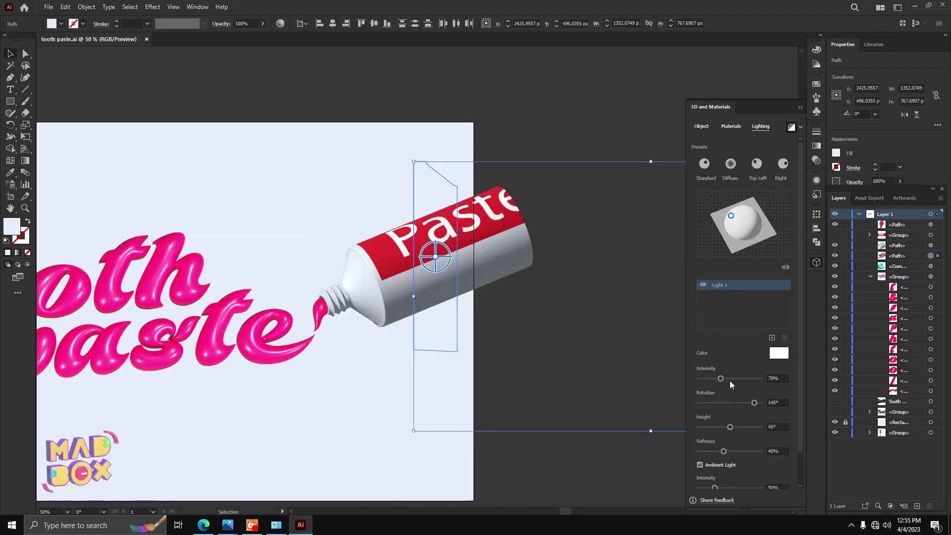
- Set the tube's main light to 81° rotation, 82° height, and nudge its second light
{"action": "left_click_drag", "start_coordinate": [755, 405], "coordinate": [745, 406]}
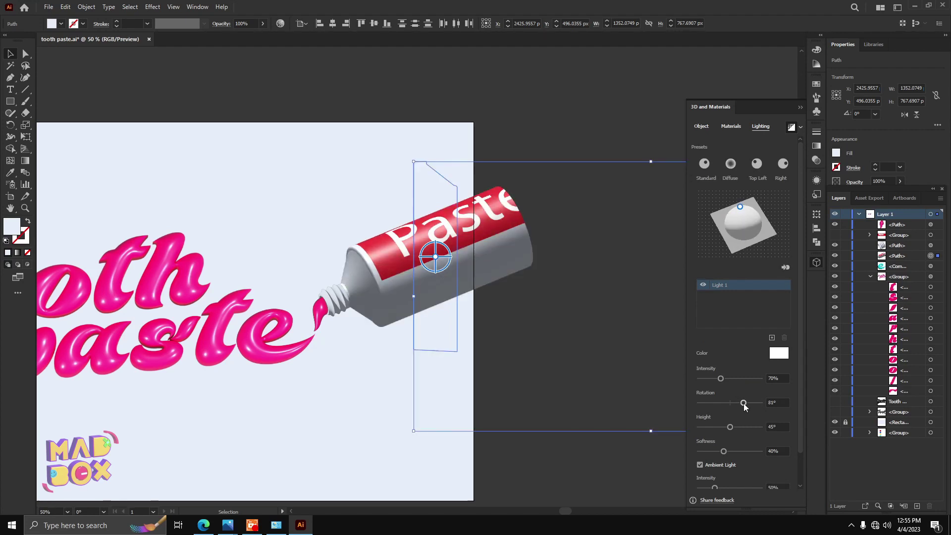
{"action": "mouse_move", "coordinate": [730, 427]}
{"action": "left_mouse_down"}
{"action": "mouse_move", "coordinate": [754, 427]}
{"action": "mouse_move", "coordinate": [726, 428]}
{"action": "left_mouse_up"}
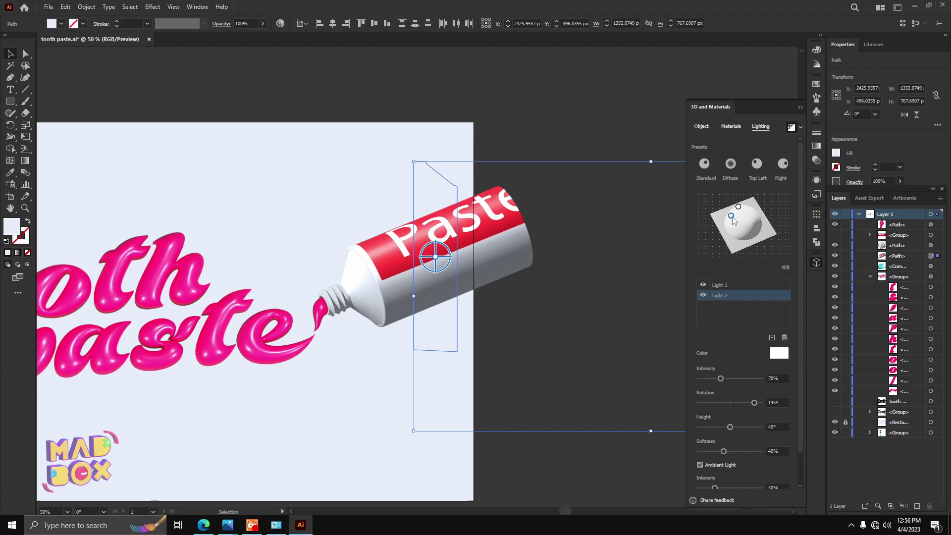
{"action": "left_click_drag", "start_coordinate": [733, 218], "coordinate": [733, 221]}
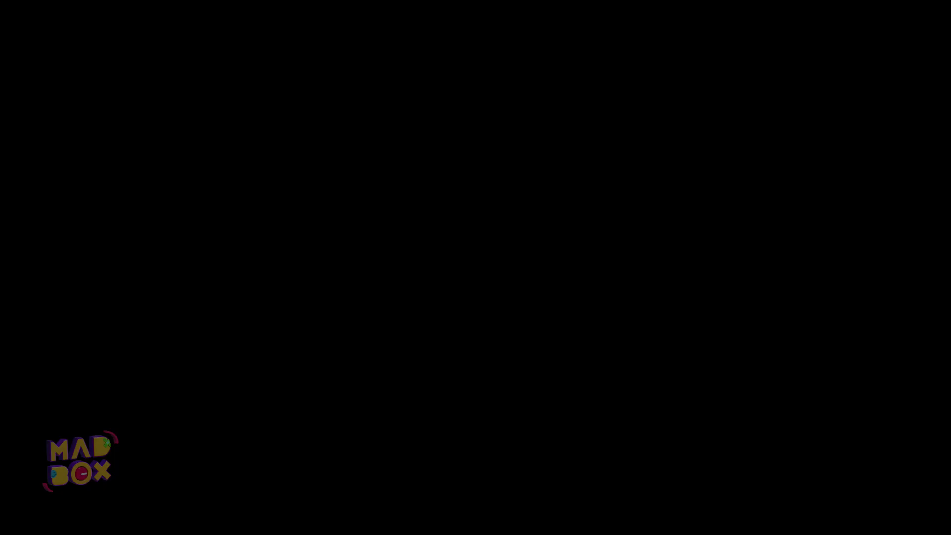